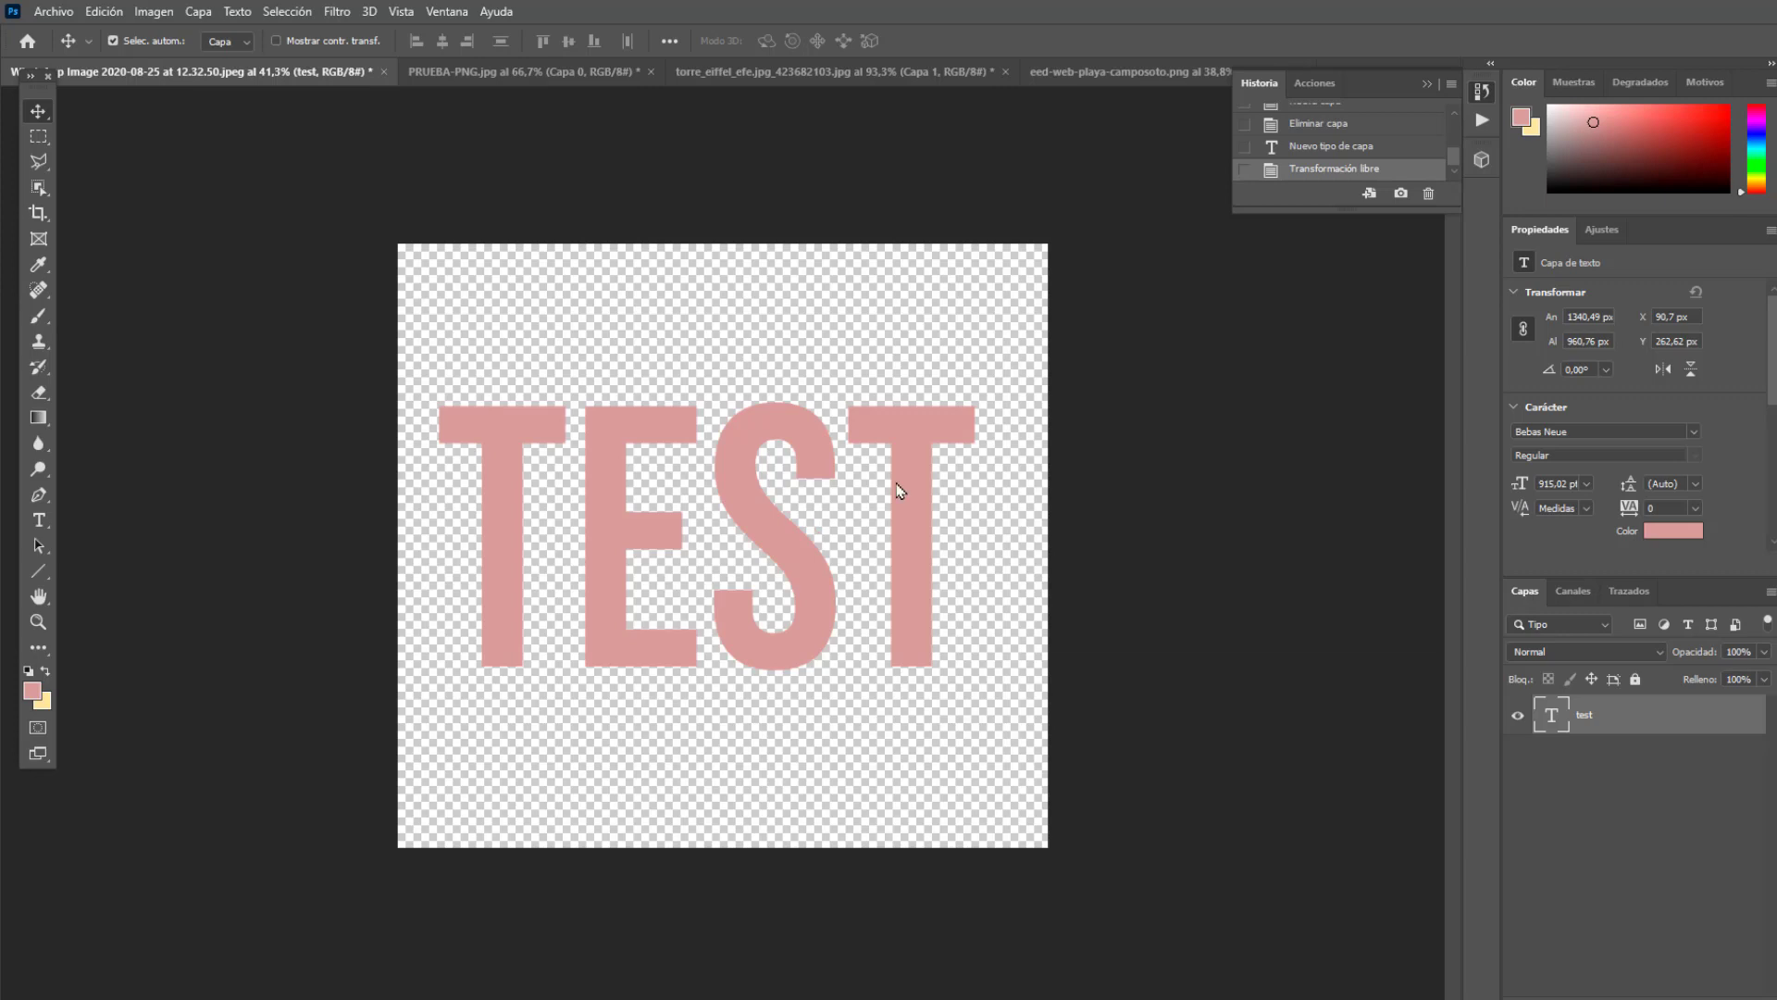
- Dock the toolbar and select the Gradient tool from its flyout
{"action": "left_click", "coordinate": [523, 72]}
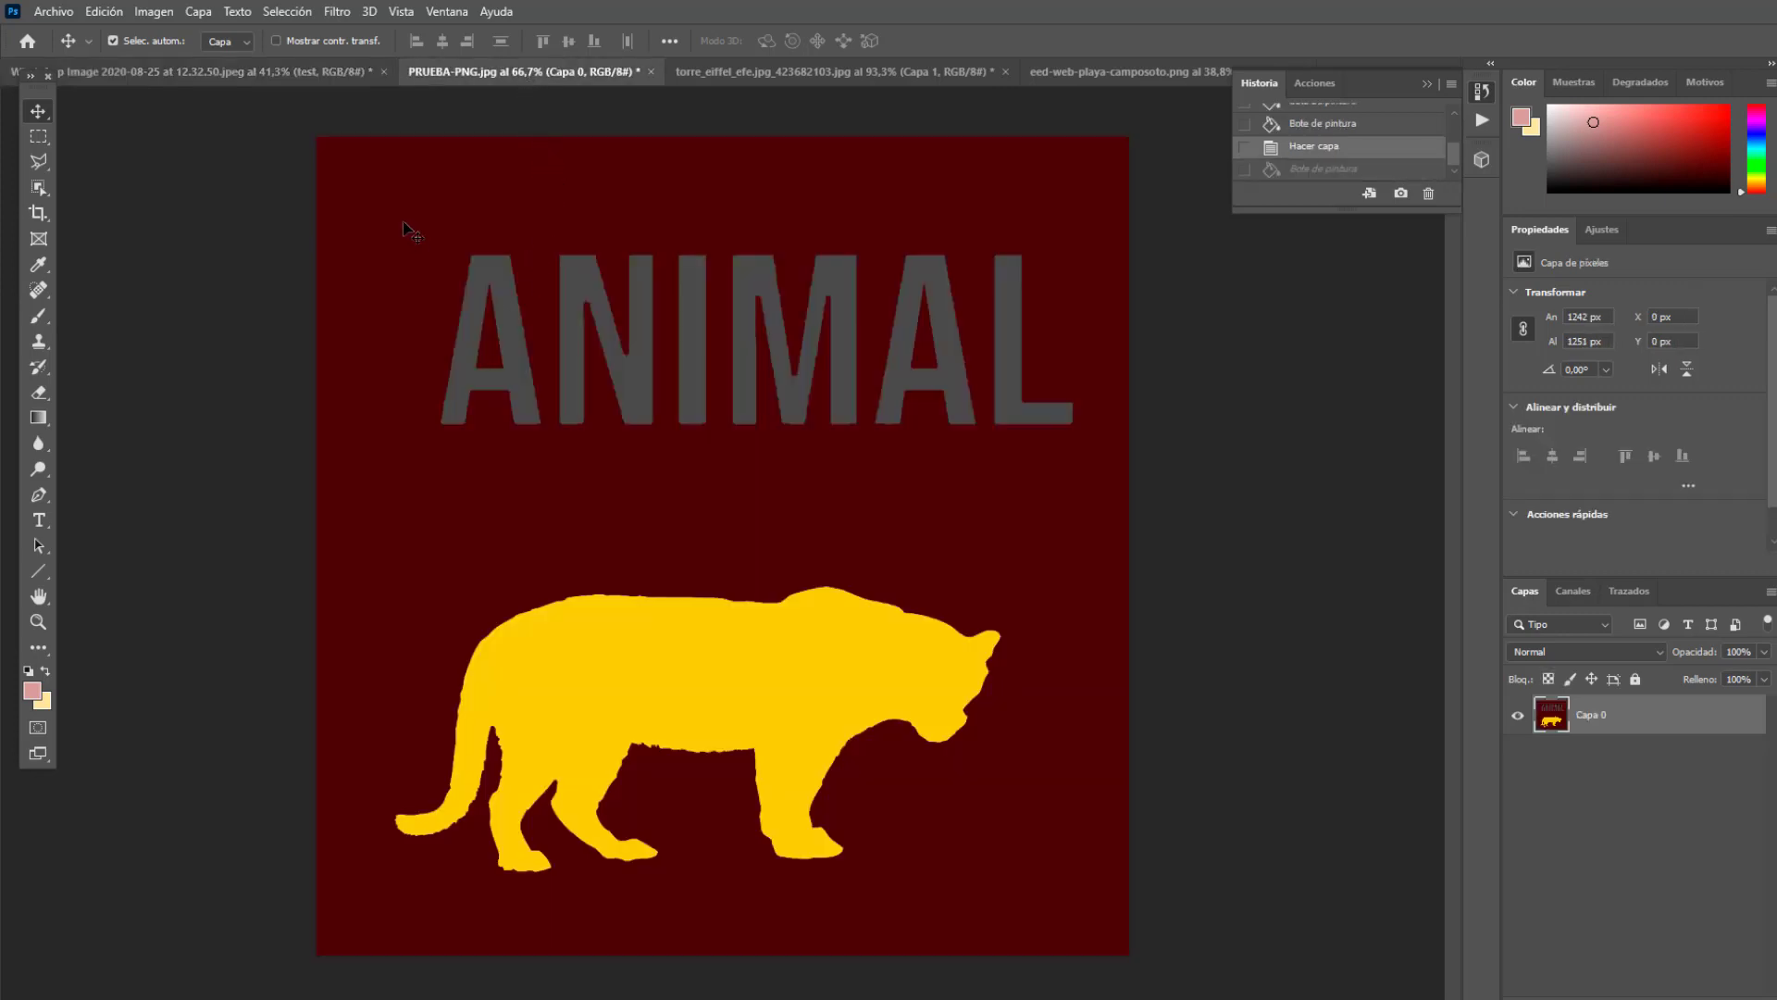
{"action": "left_click", "coordinate": [822, 72]}
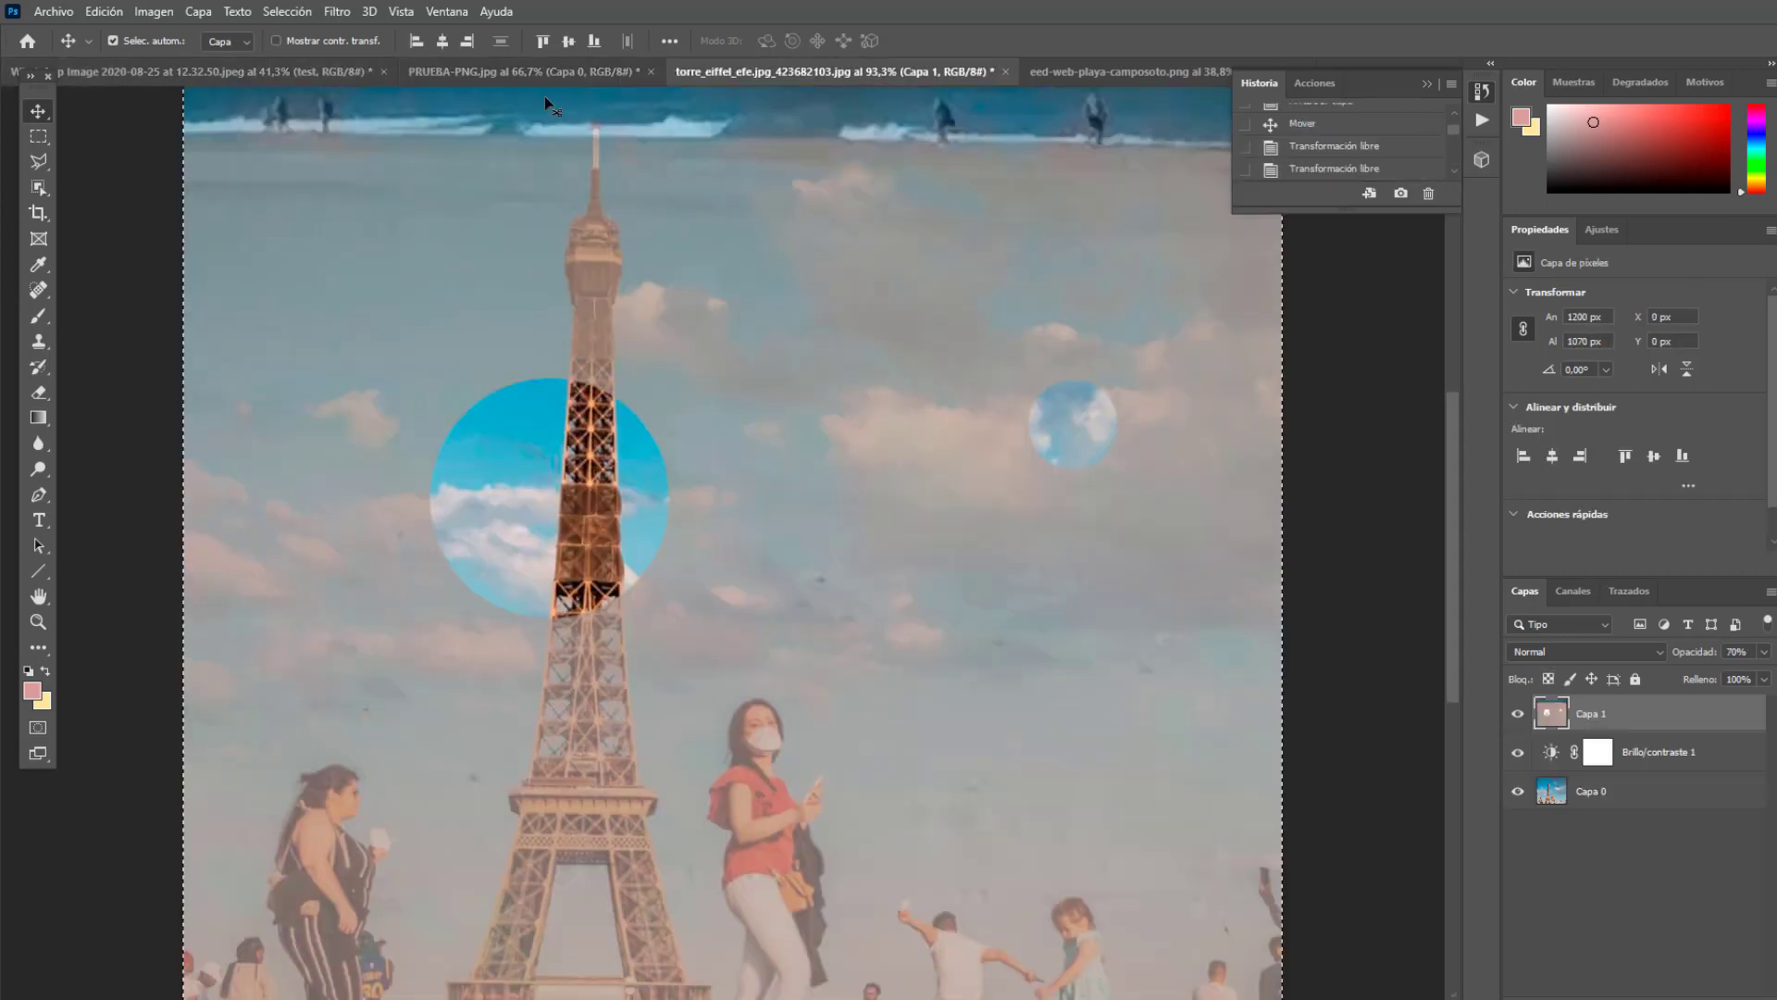
{"action": "left_click", "coordinate": [523, 72]}
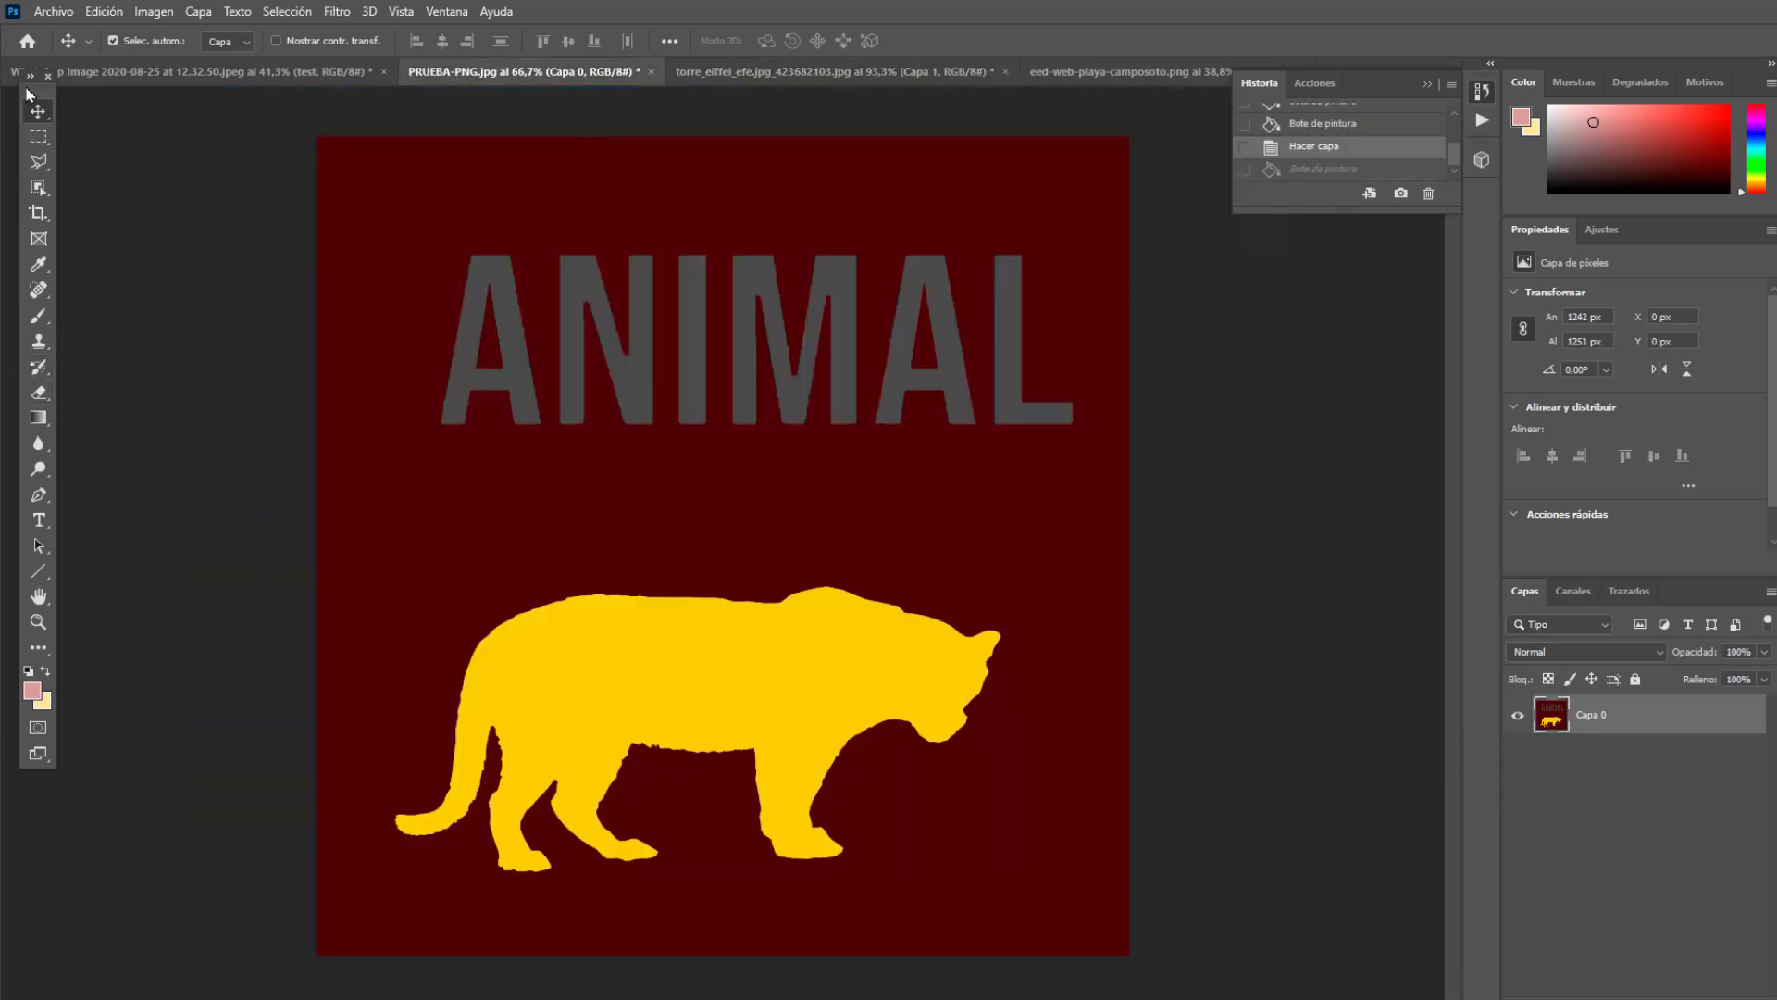
{"action": "left_click_drag", "start_coordinate": [36, 93], "coordinate": [14, 92]}
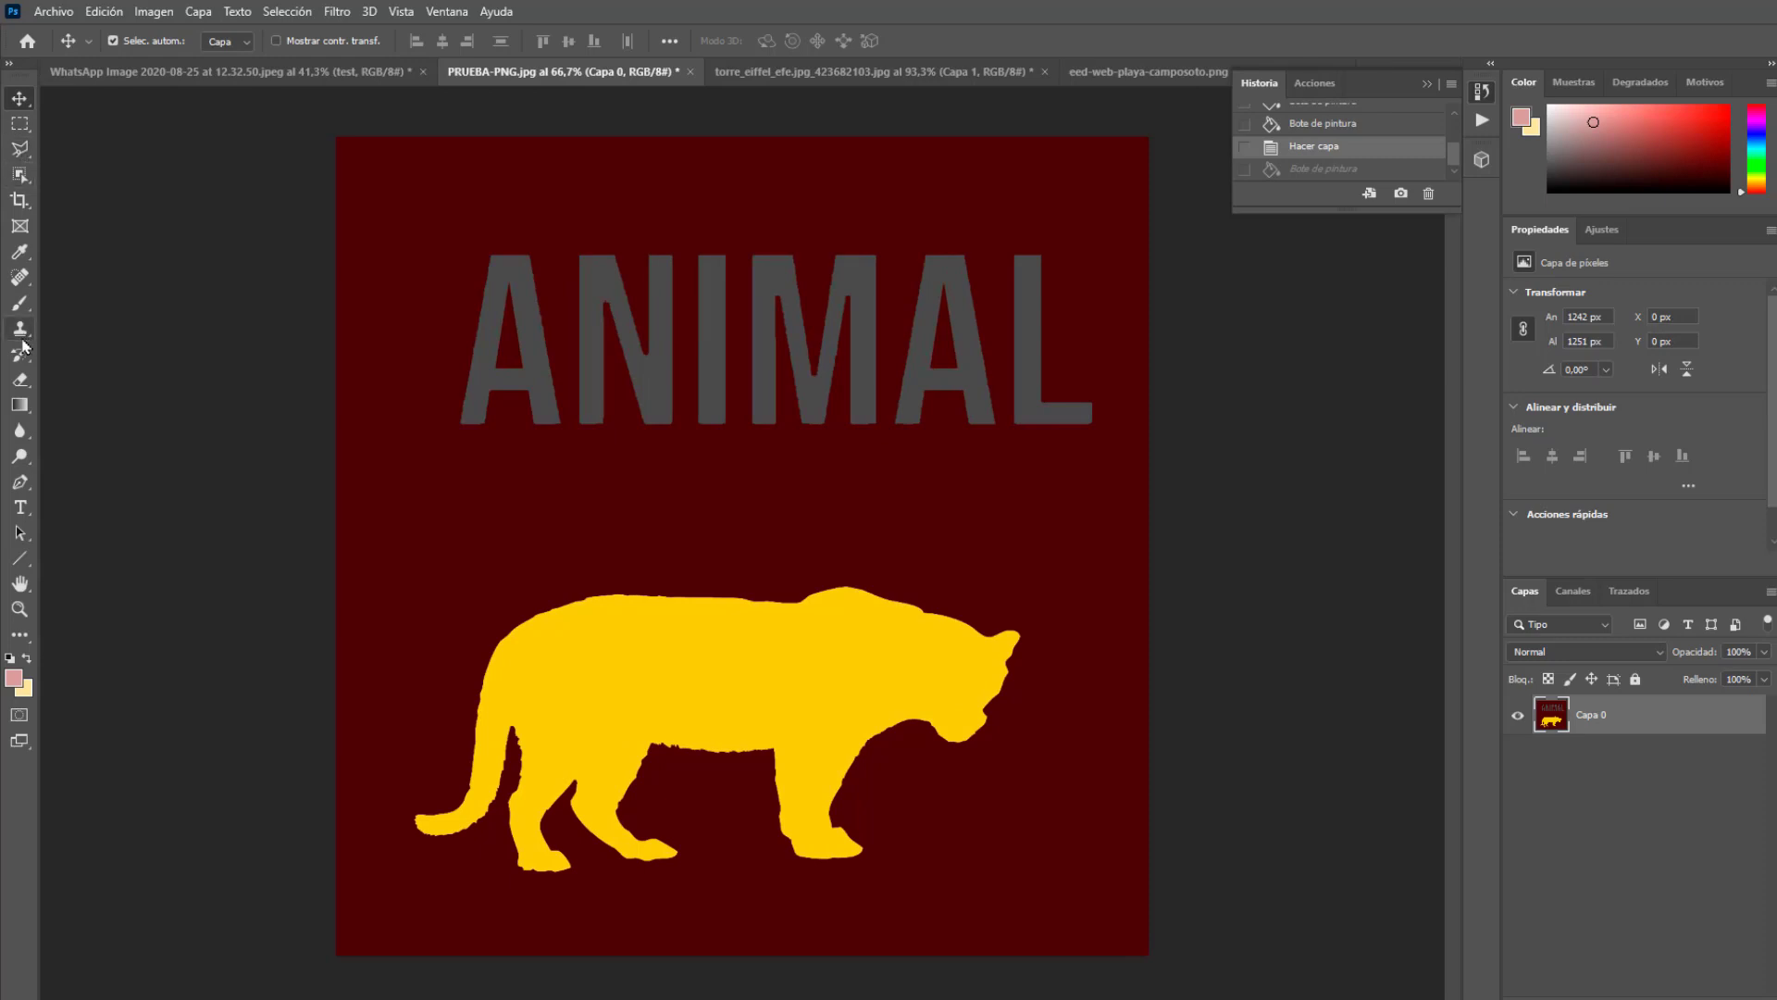
{"action": "left_click", "coordinate": [16, 407]}
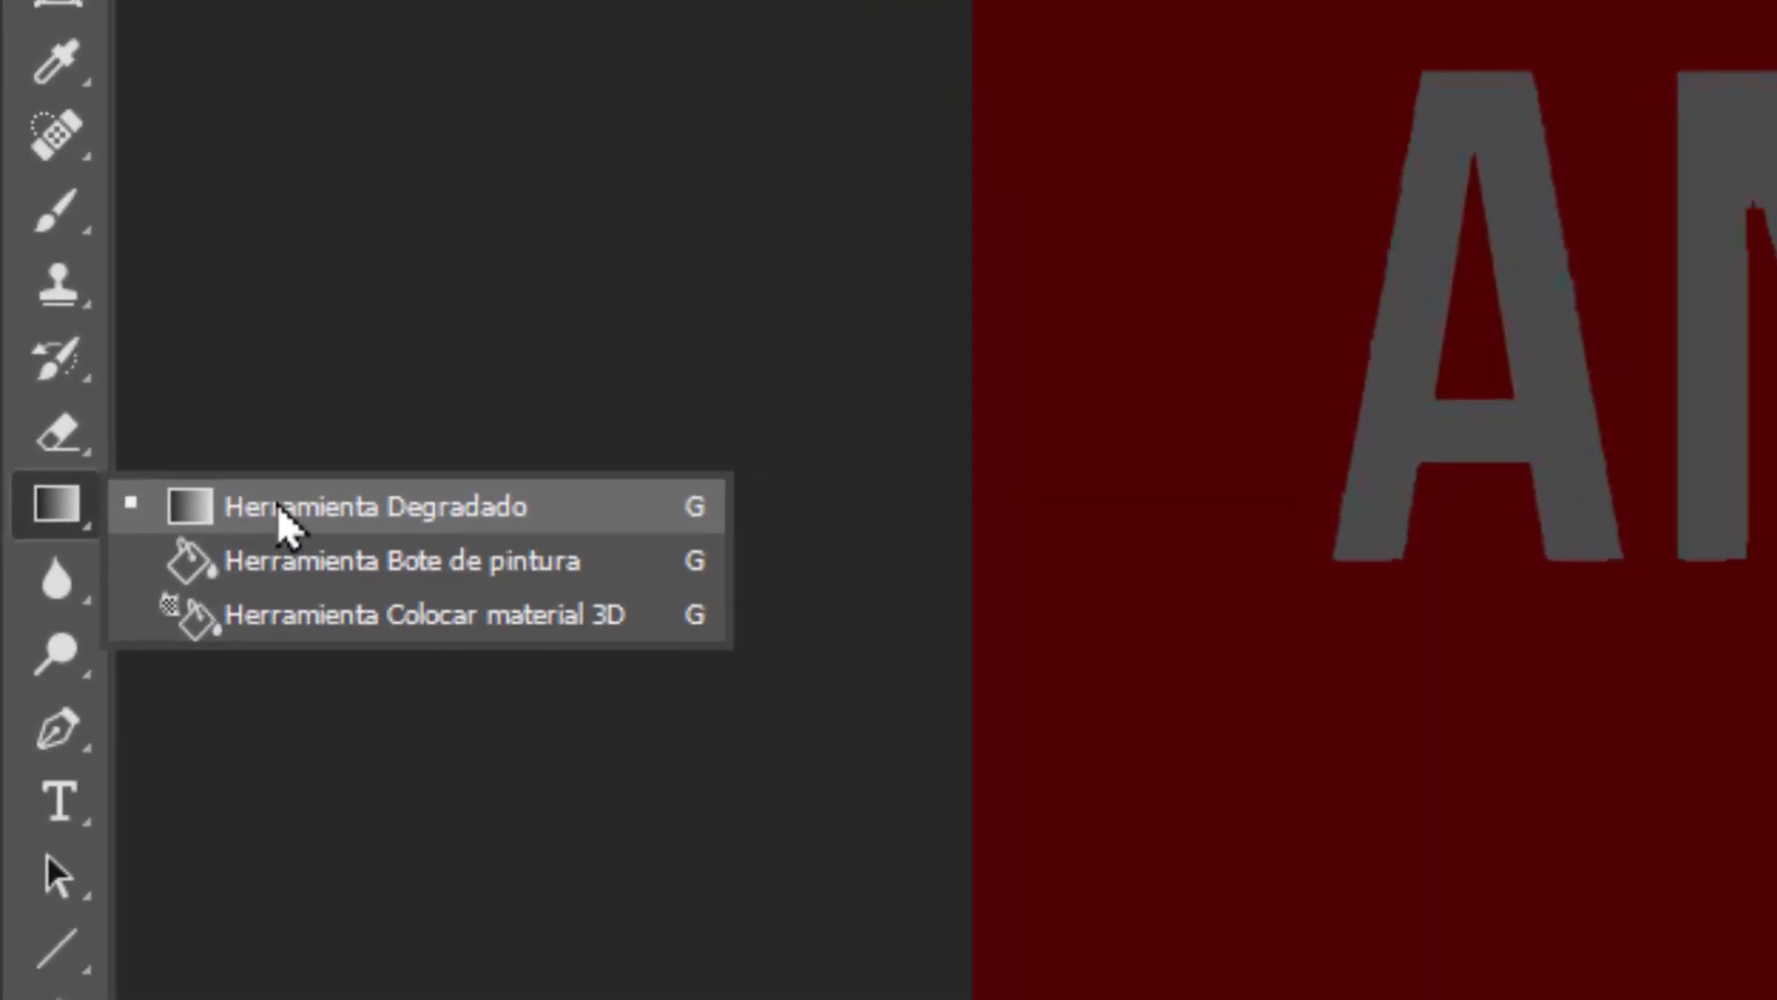
{"action": "left_click", "coordinate": [269, 504]}
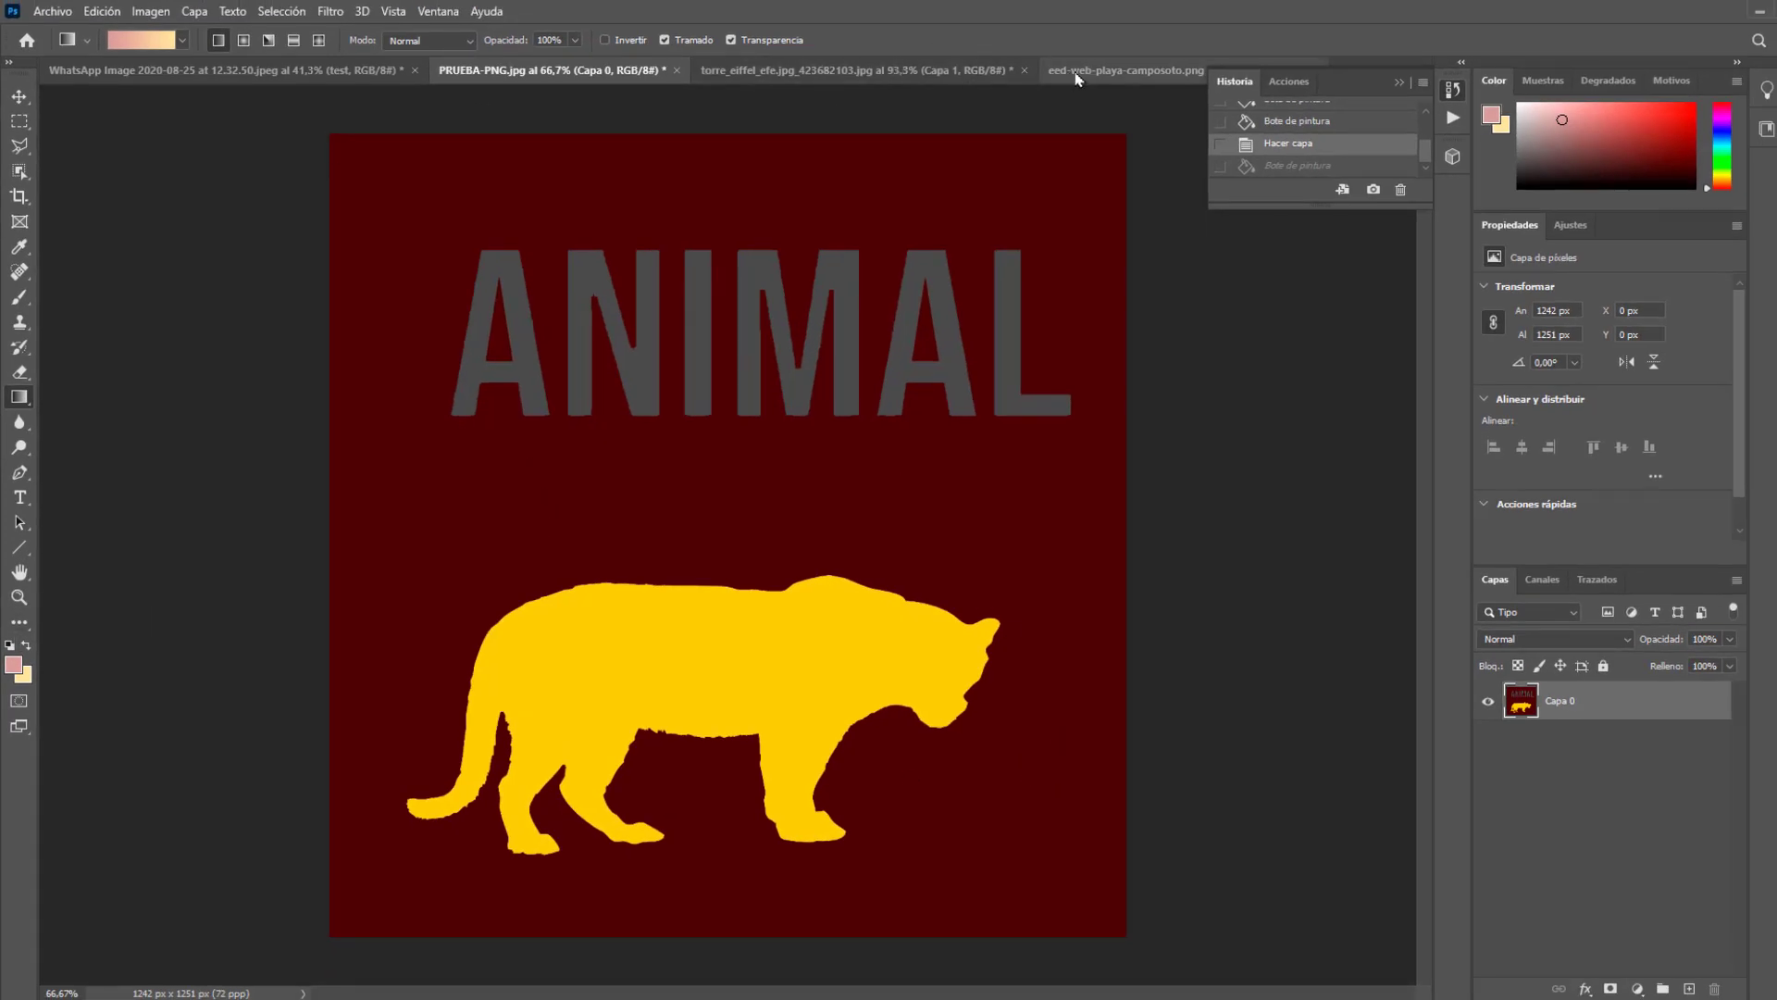
- Bring up the torre_eiffel photo reverted to its original History snapshot
{"action": "left_click", "coordinate": [757, 73]}
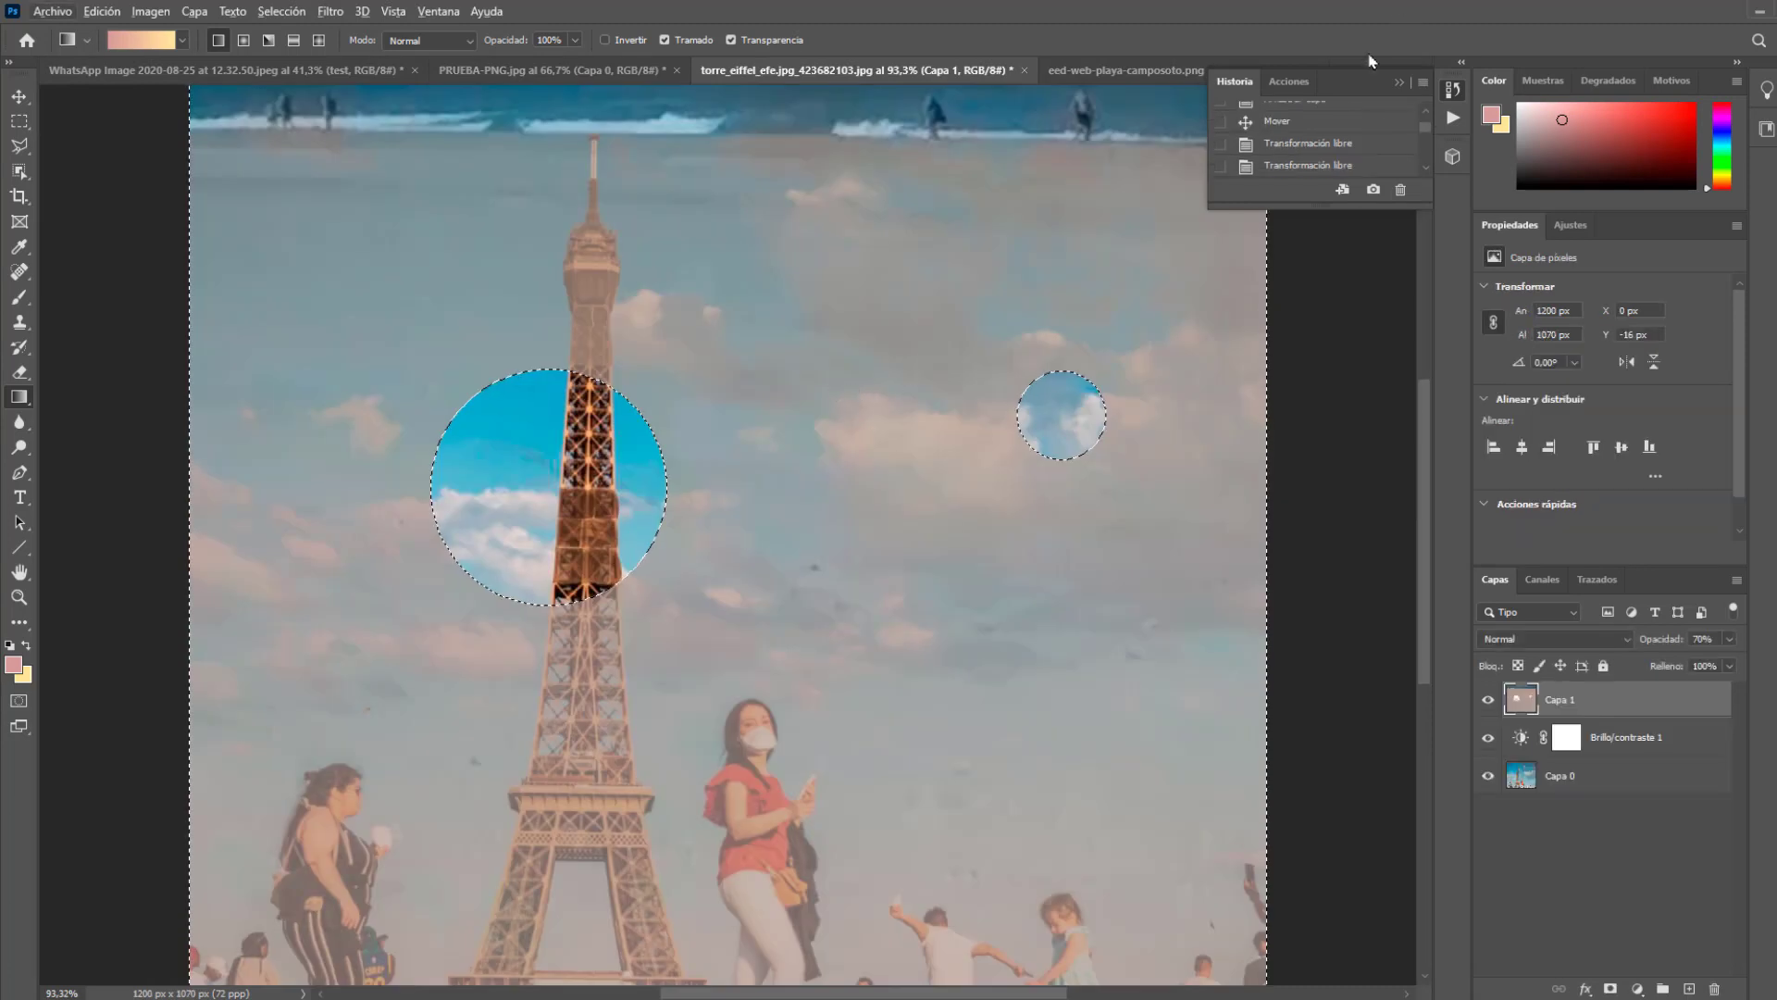
{"action": "left_click", "coordinate": [1315, 118]}
{"action": "left_click_drag", "start_coordinate": [769, 72], "coordinate": [564, 72]}
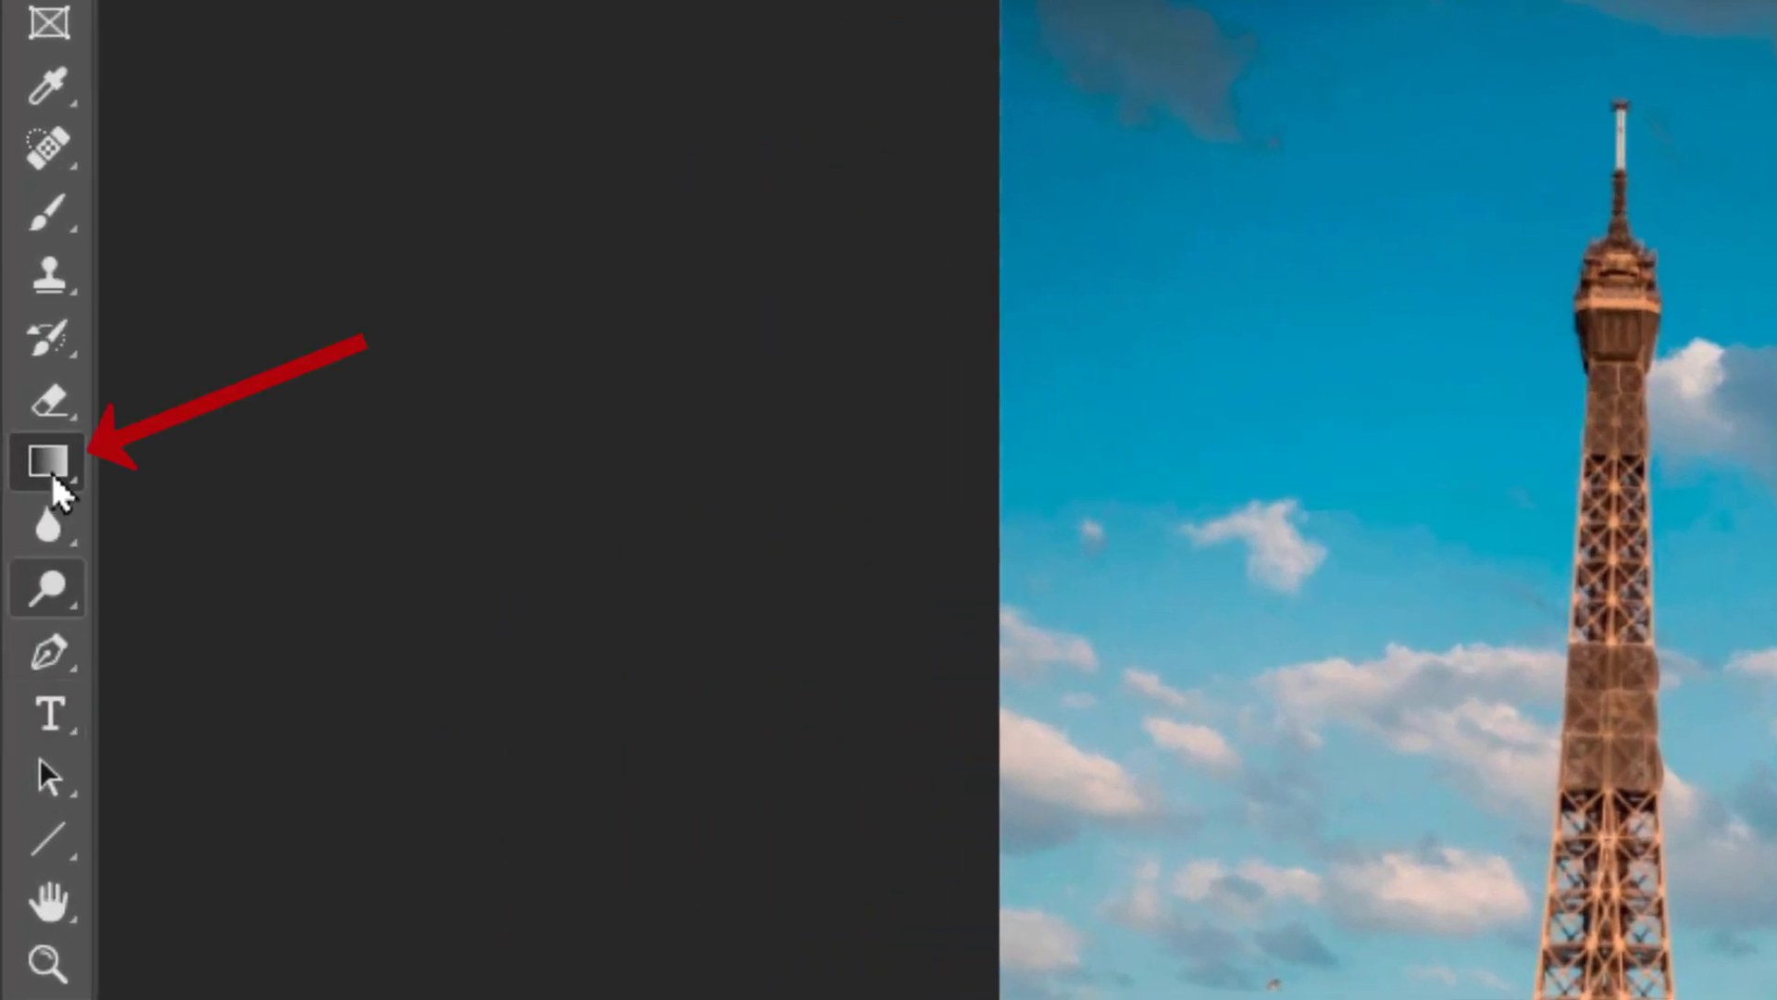
- Test a diagonal gradient on the photo, undo it, and add empty layer Capa 1
{"action": "right_click", "coordinate": [53, 482]}
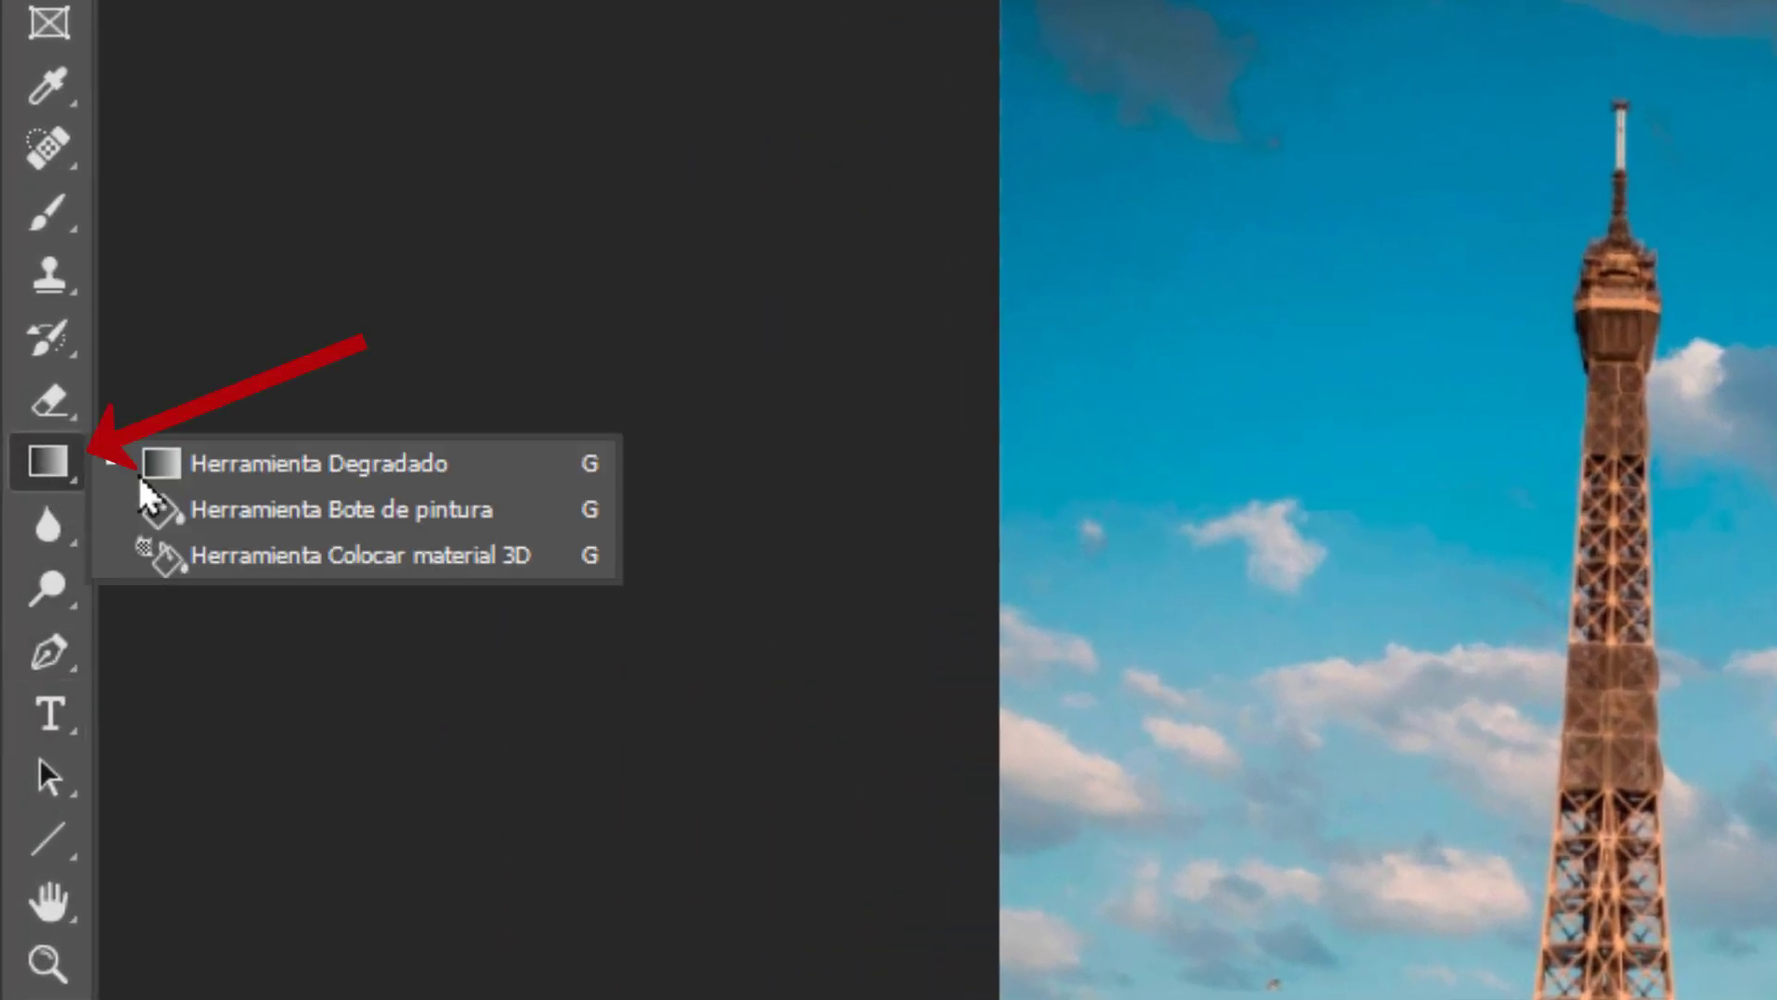
{"action": "left_click", "coordinate": [185, 463]}
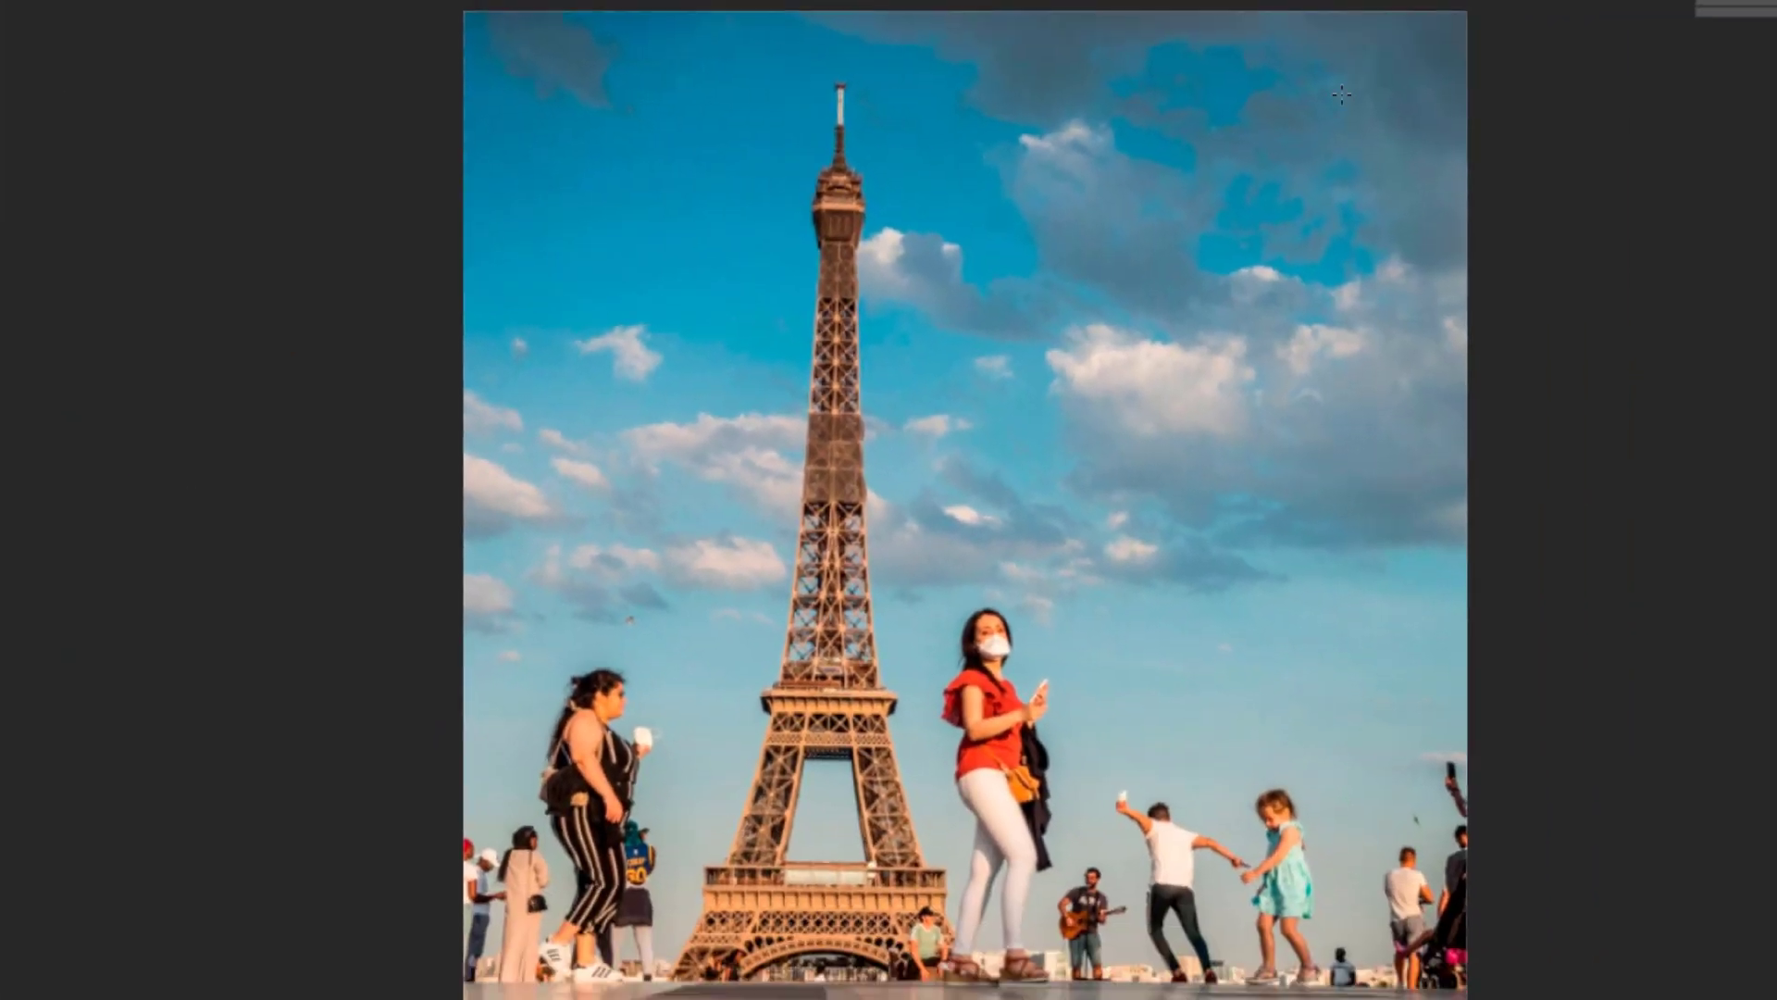
{"action": "left_click_drag", "start_coordinate": [1294, 71], "coordinate": [1262, 111]}
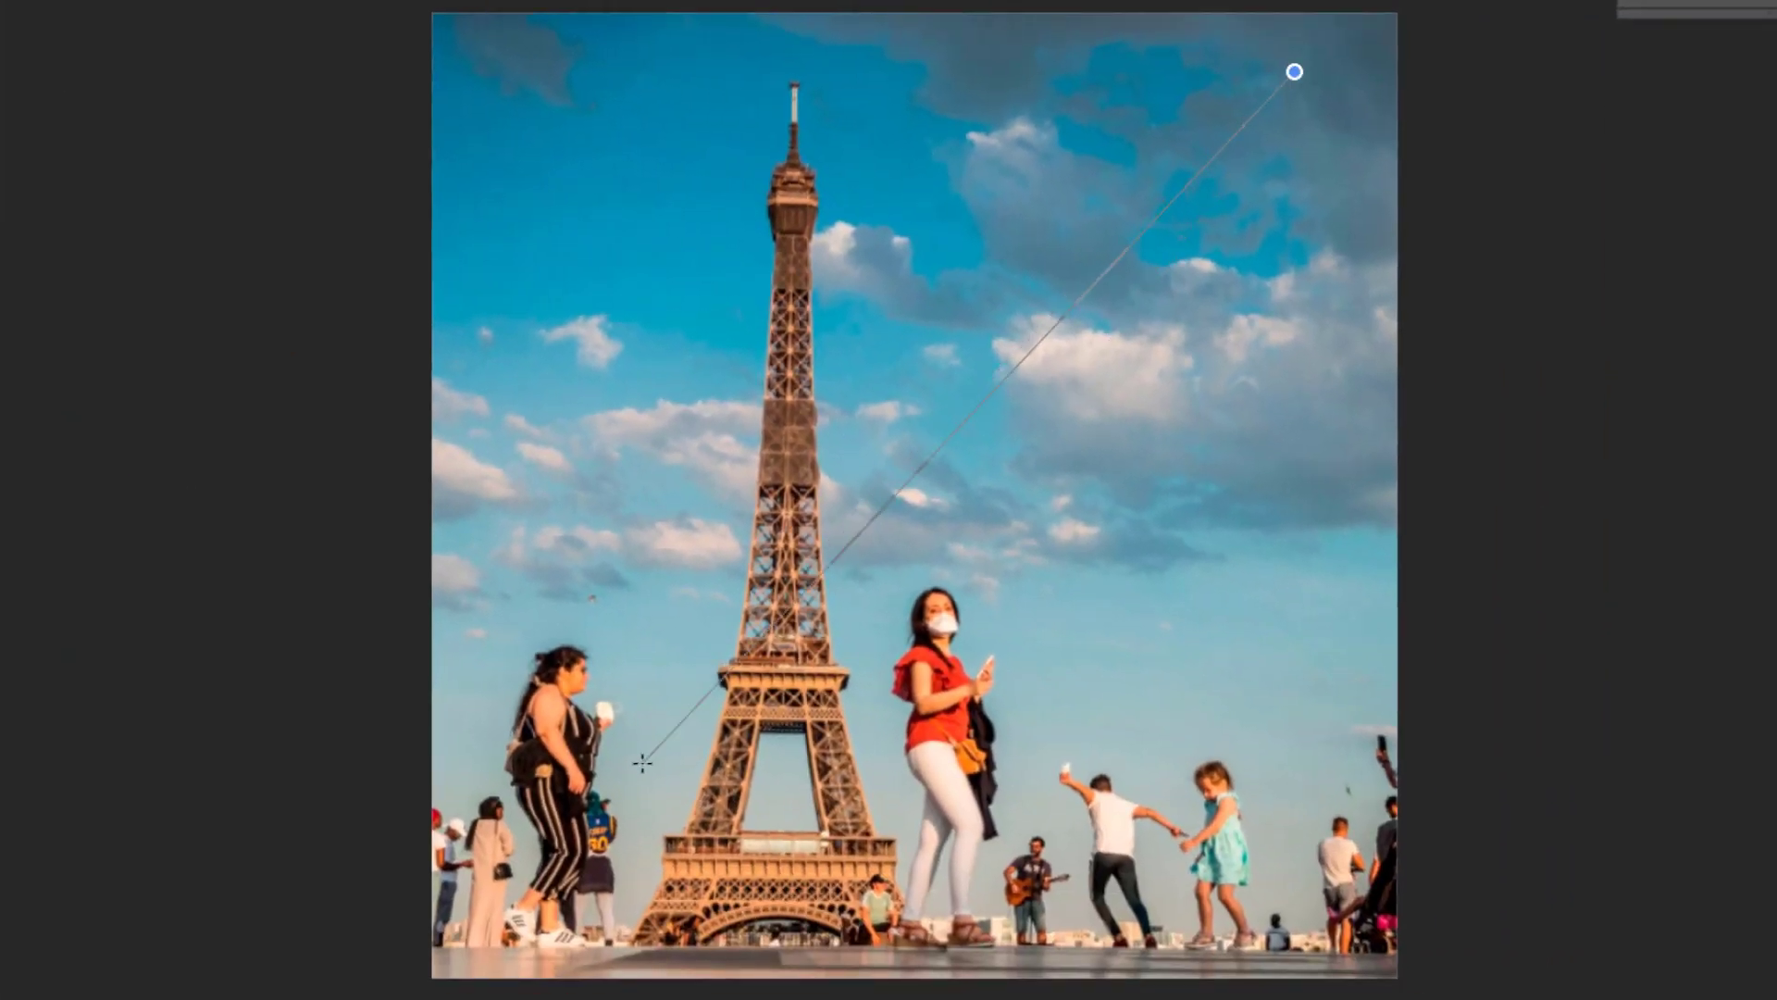
{"action": "left_click_drag", "start_coordinate": [1005, 459], "coordinate": [1337, 14]}
{"action": "key", "text": "ctrl+z"}
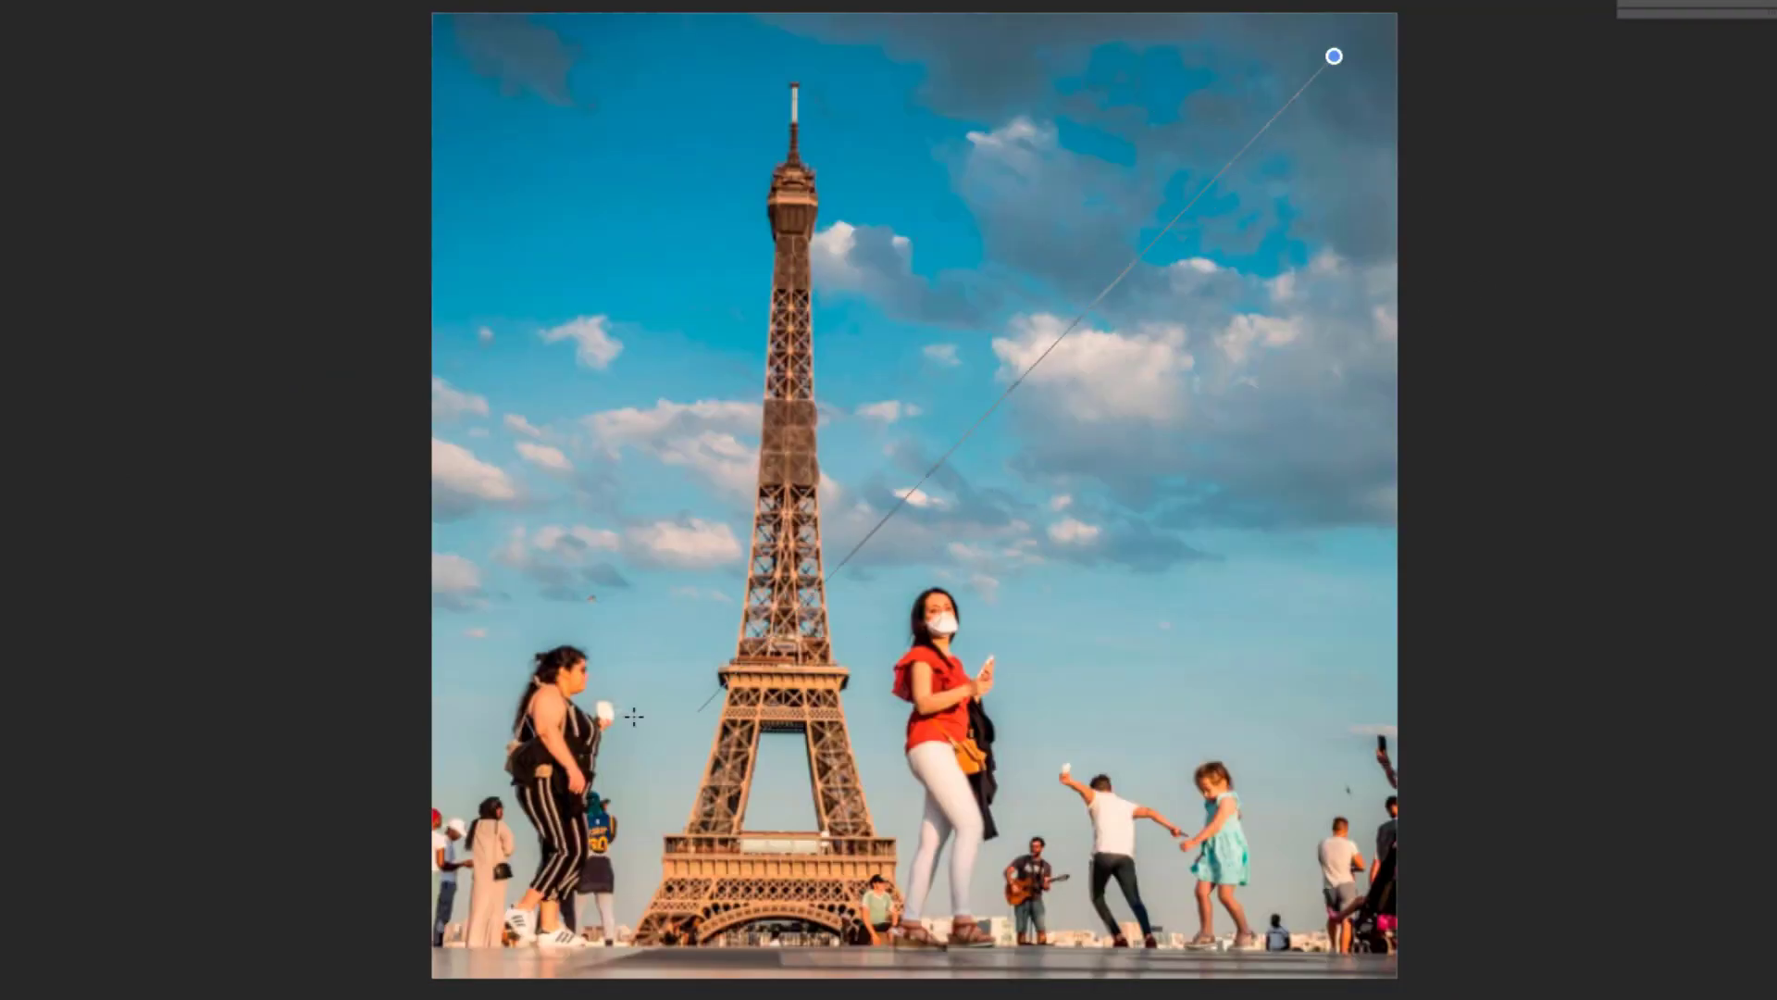
{"action": "left_click_drag", "start_coordinate": [1333, 56], "coordinate": [535, 842]}
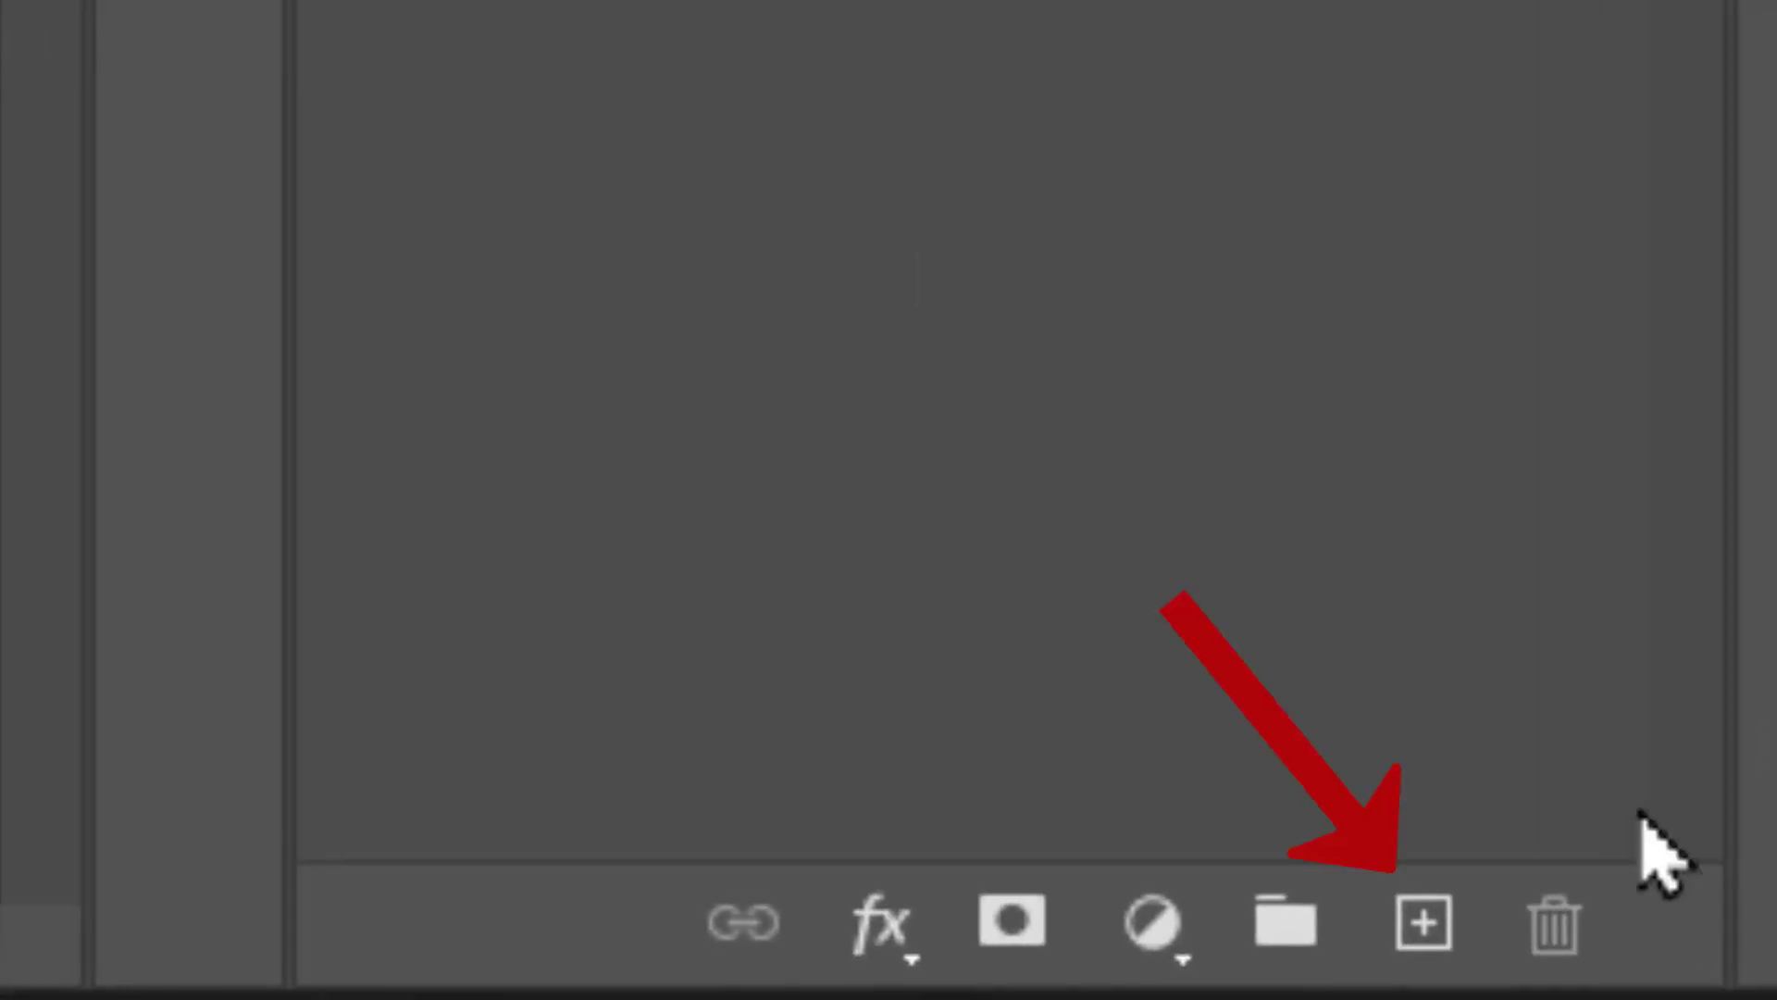
{"action": "left_click", "coordinate": [1424, 926]}
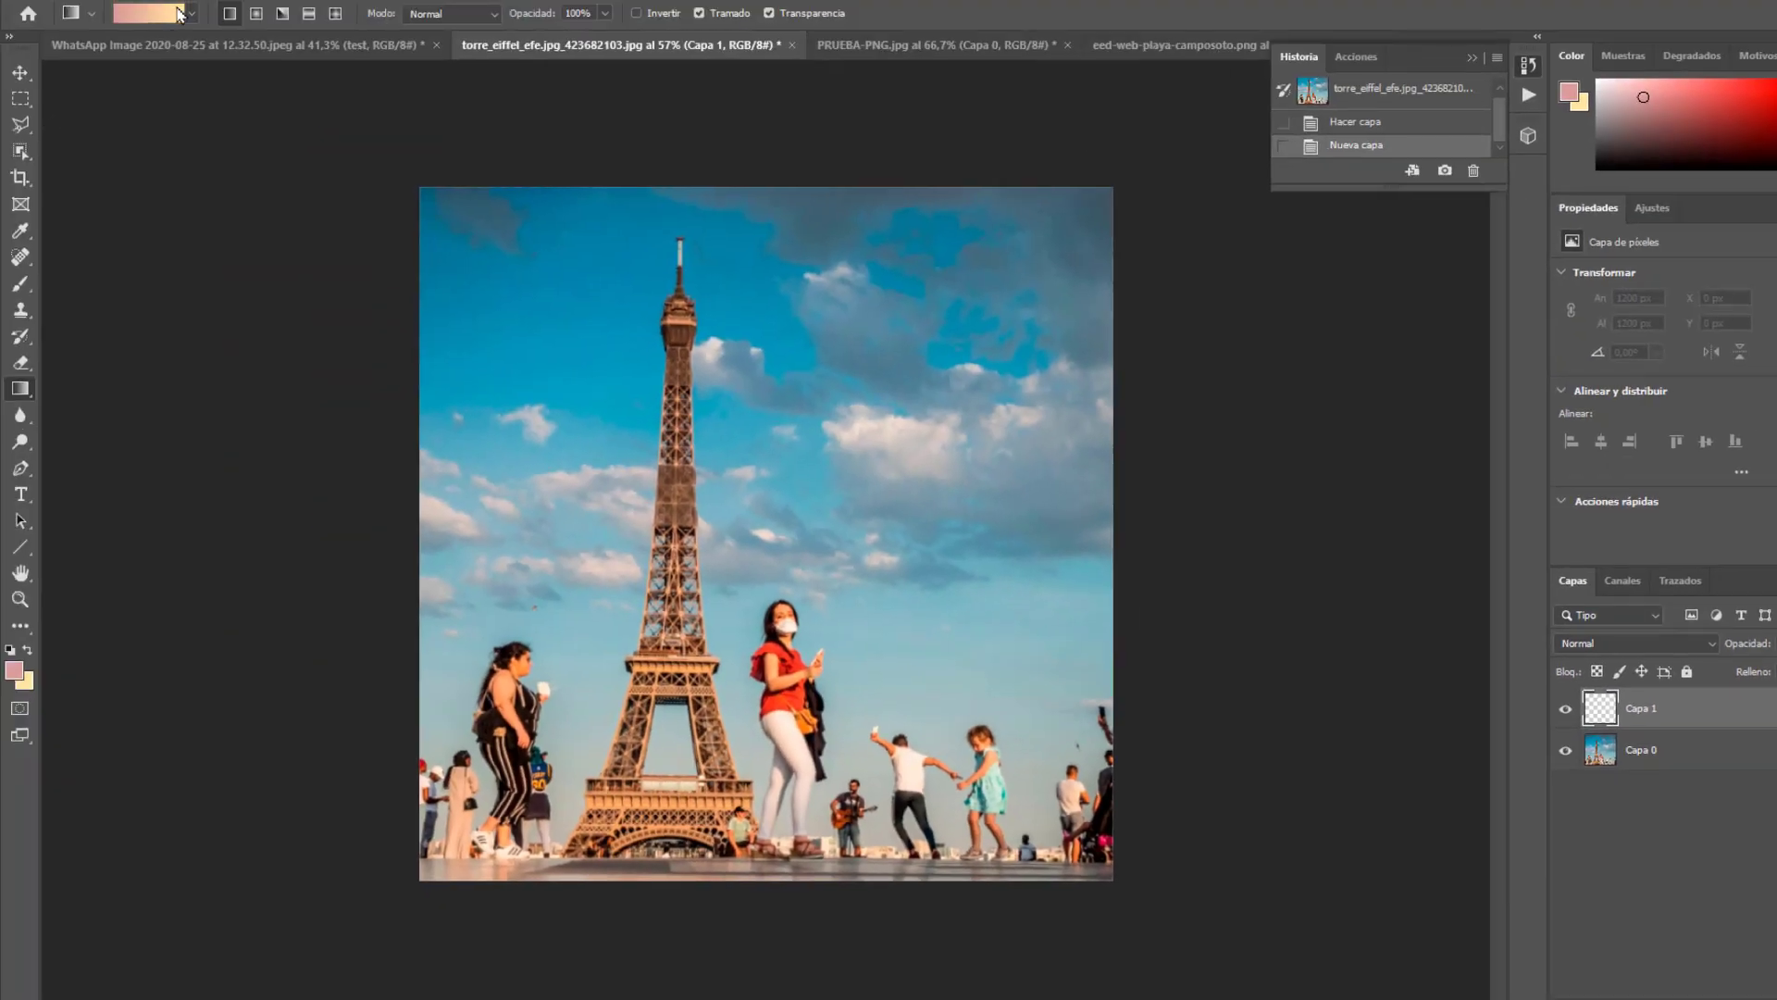
- Set the gradient colours to red ff0000 and dark brown 443200
{"action": "left_click", "coordinate": [150, 19]}
{"action": "left_click", "coordinate": [1124, 175]}
{"action": "left_click", "coordinate": [170, 16]}
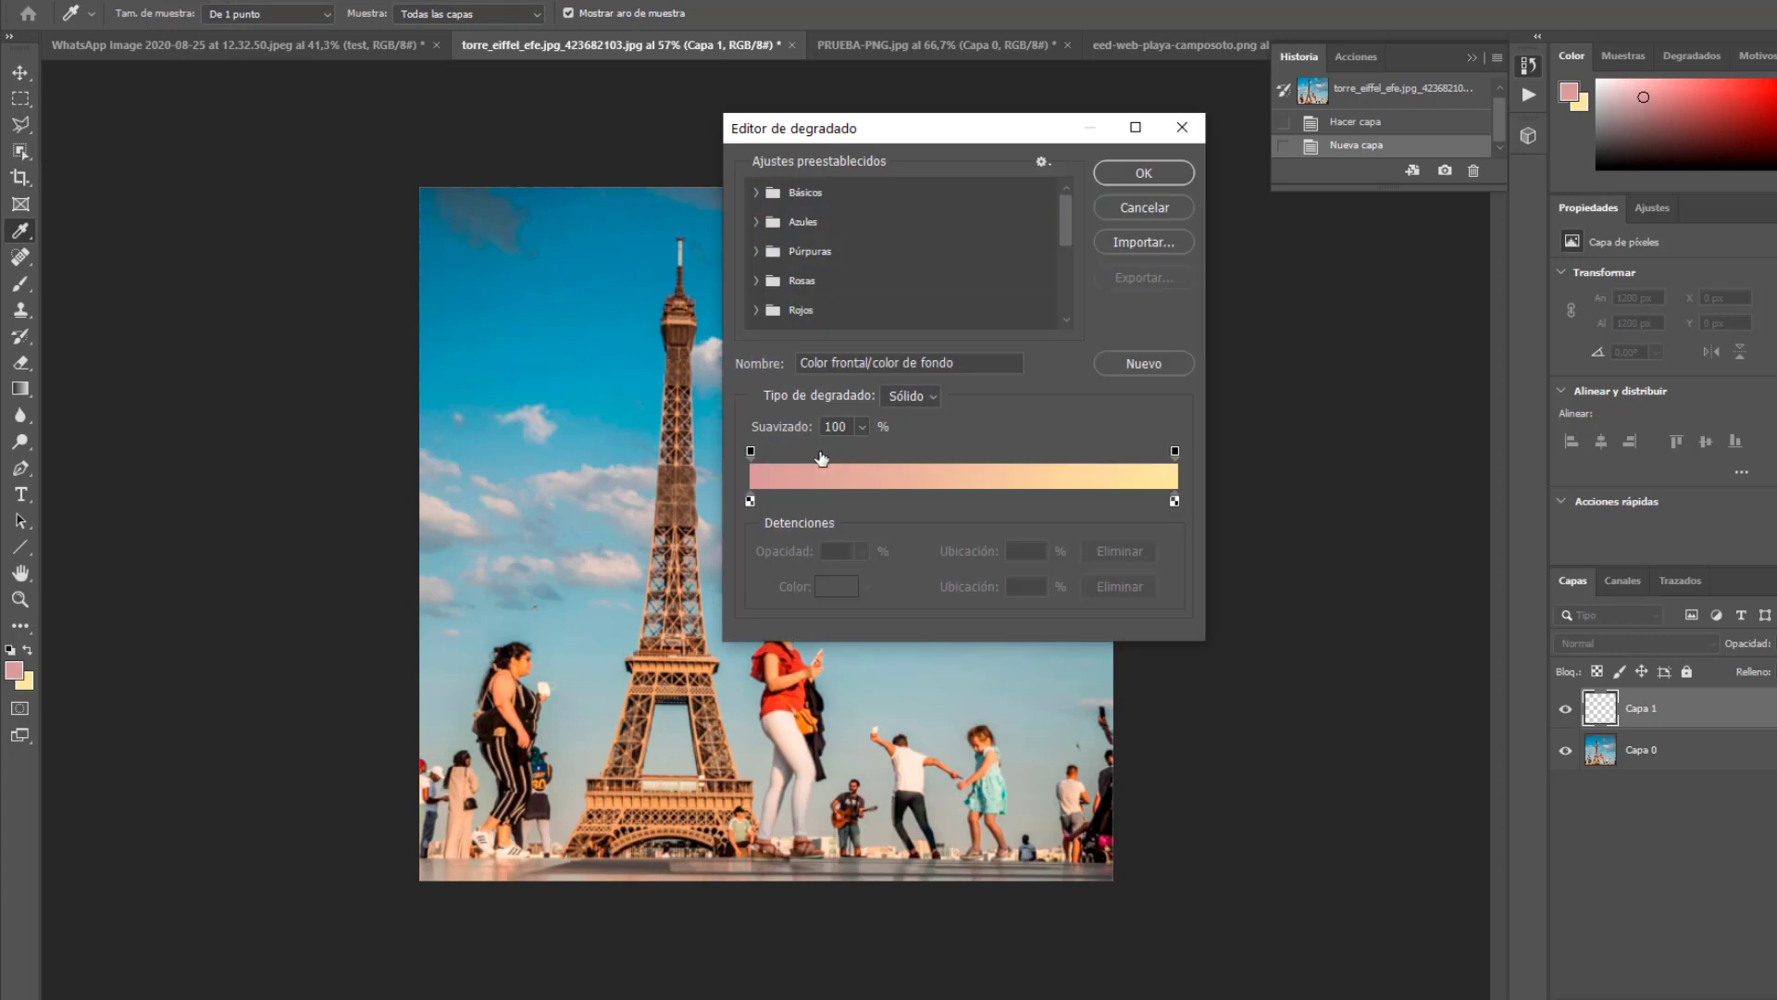
{"action": "left_click", "coordinate": [1149, 205]}
{"action": "type", "text": "ff0000"}
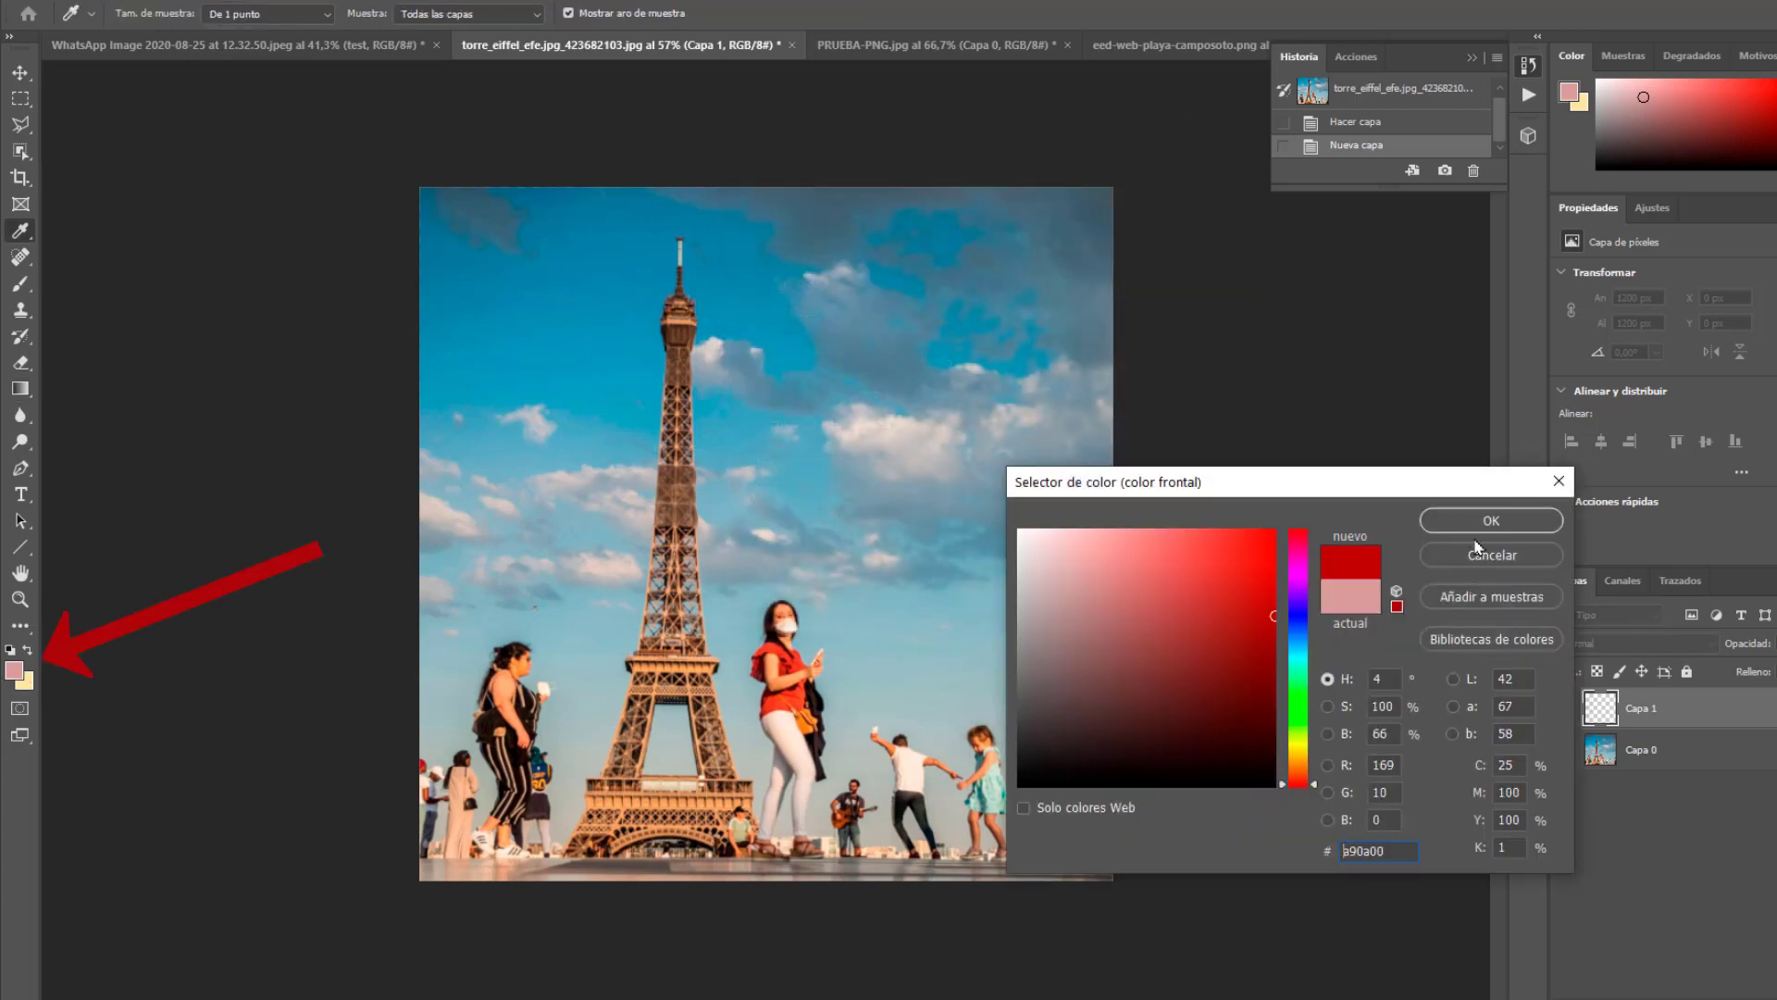
{"action": "left_click", "coordinate": [1479, 519]}
{"action": "left_click", "coordinate": [25, 682]}
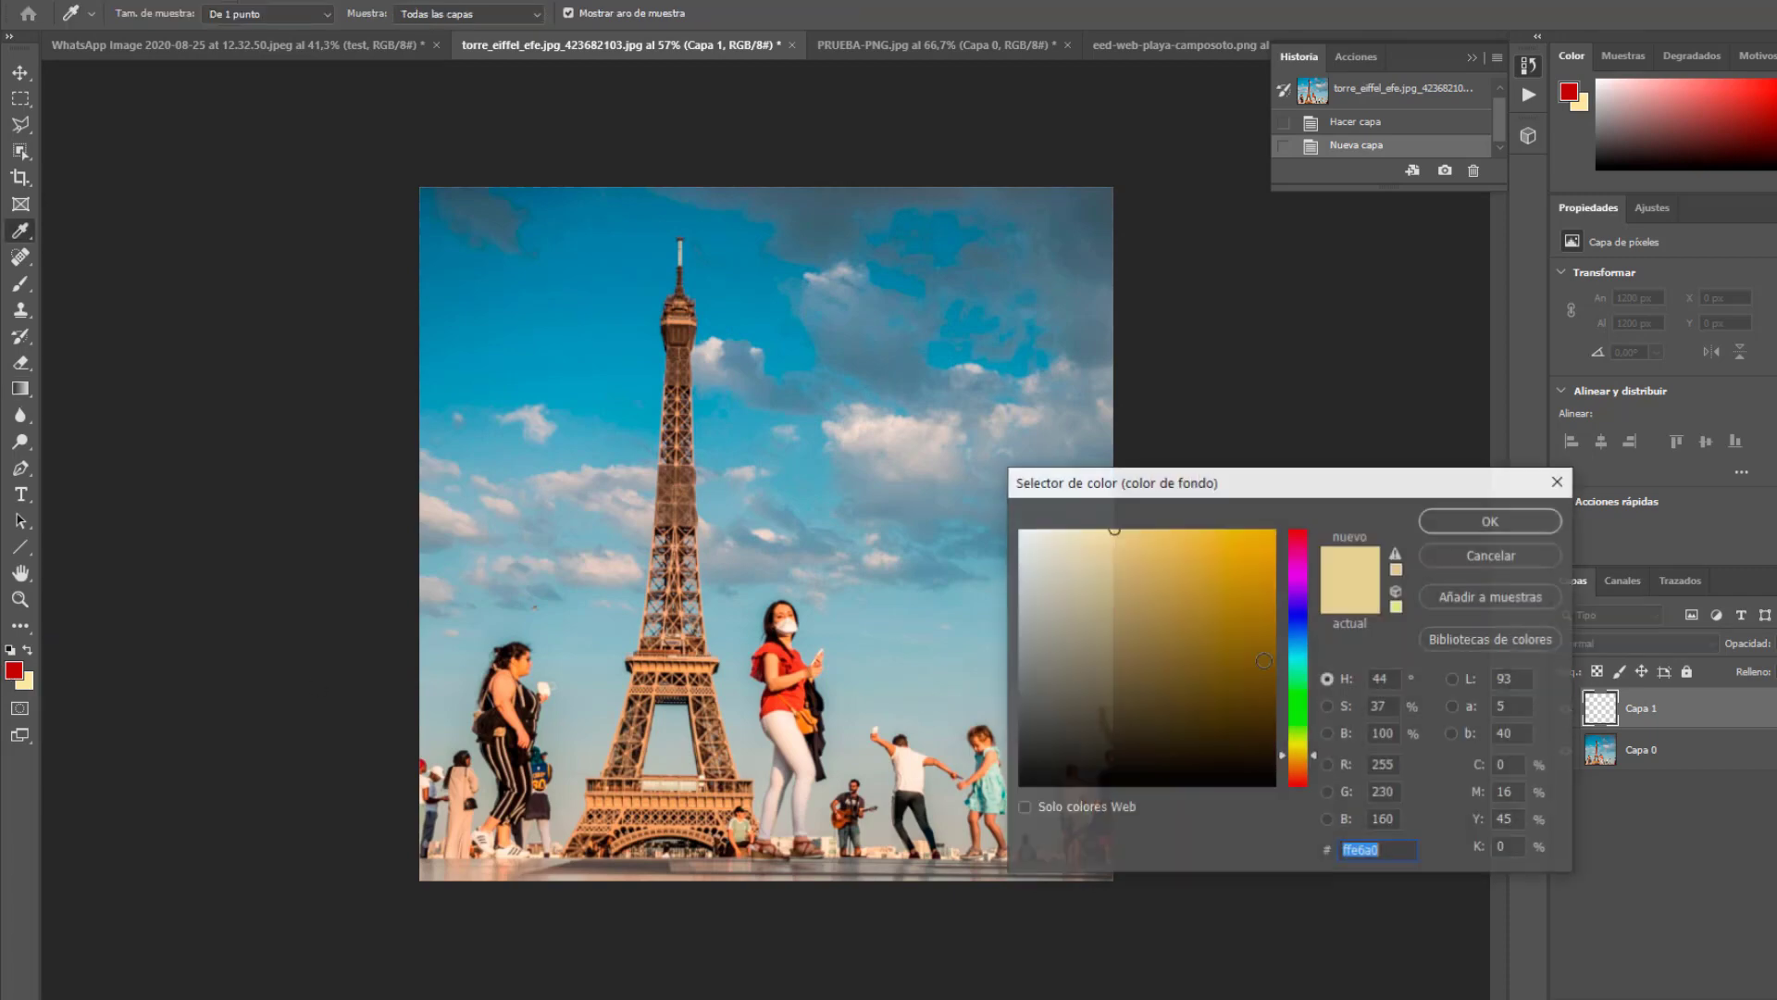
{"action": "type", "text": "443200"}
{"action": "left_click", "coordinate": [1492, 524]}
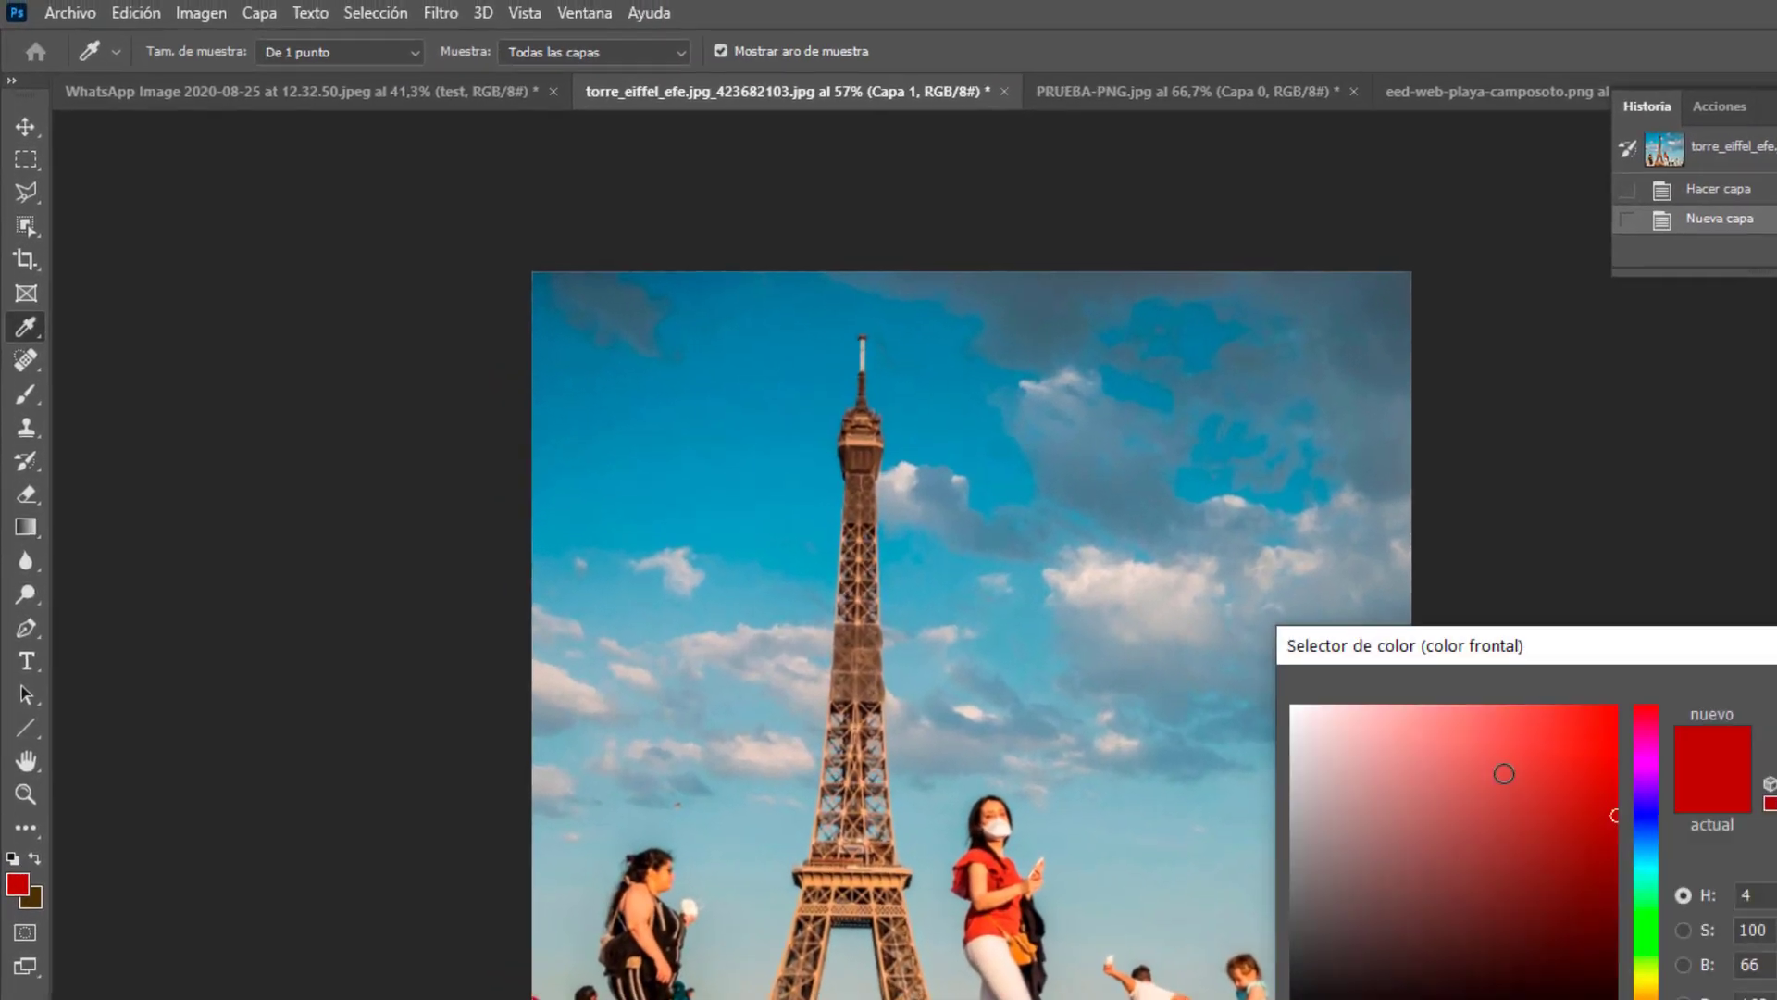
- Change the colours to pink db9e9a and soft green 7aa078, then check the Gradient Editor
{"action": "left_click", "coordinate": [1175, 638]}
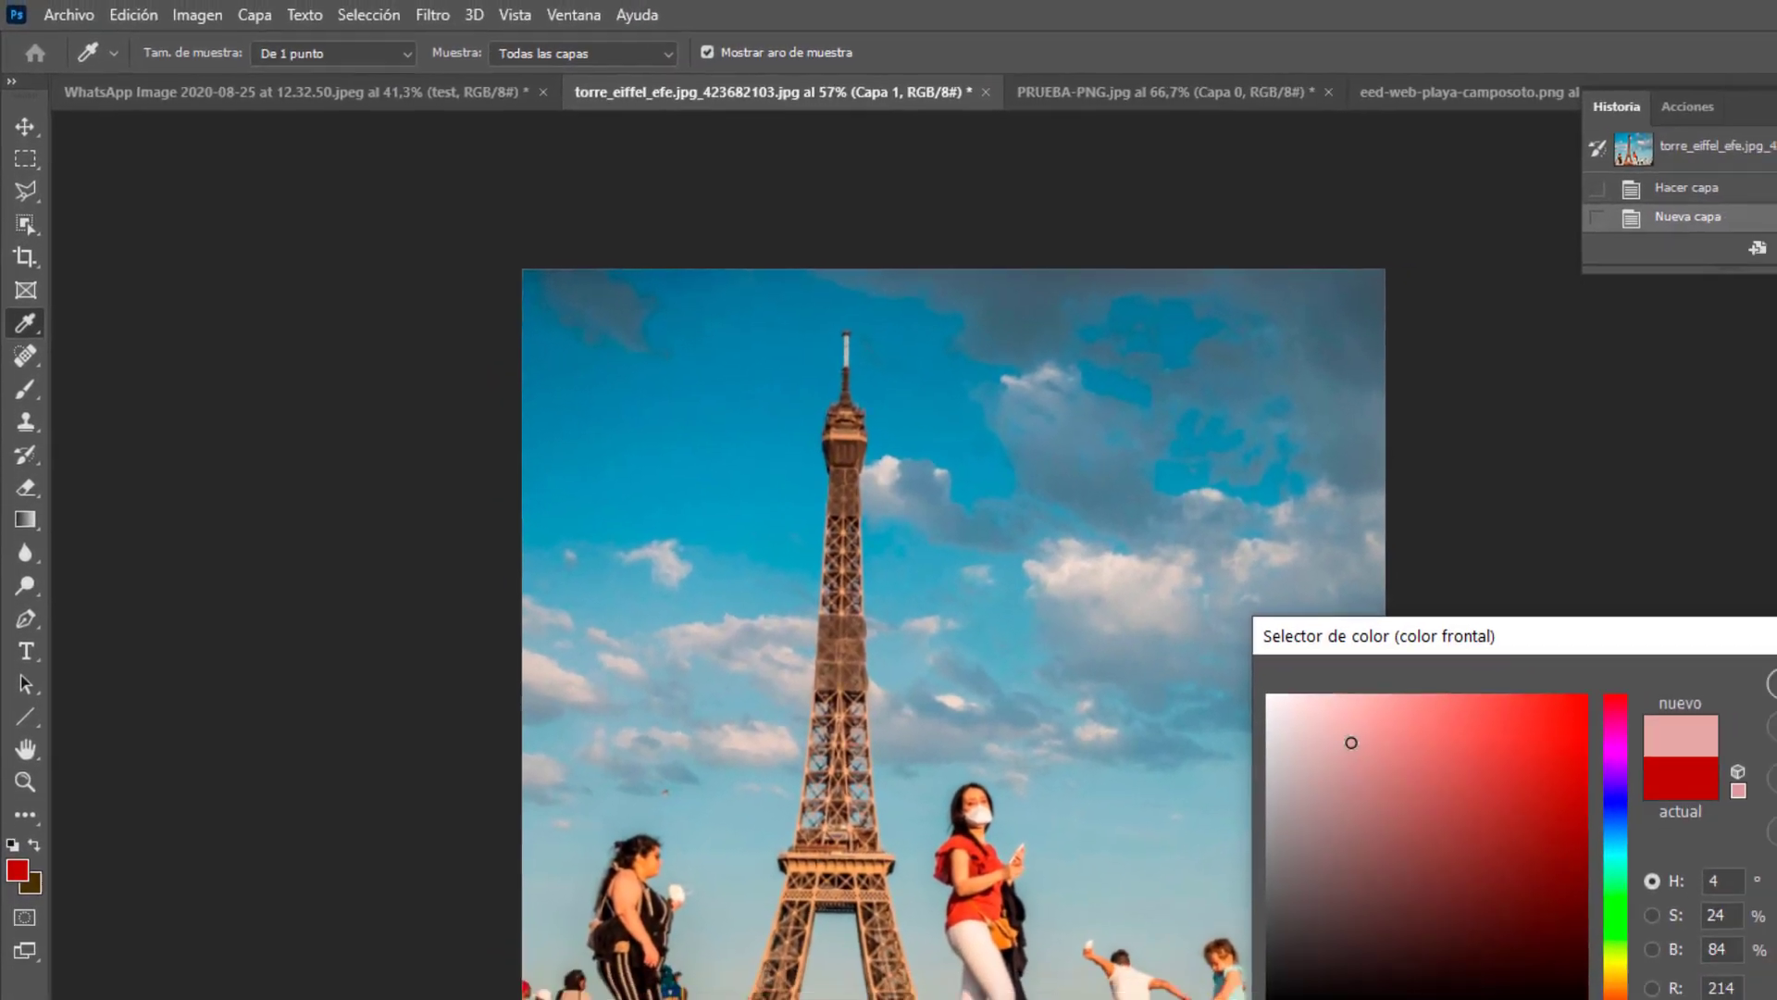
{"action": "left_click", "coordinate": [1677, 590]}
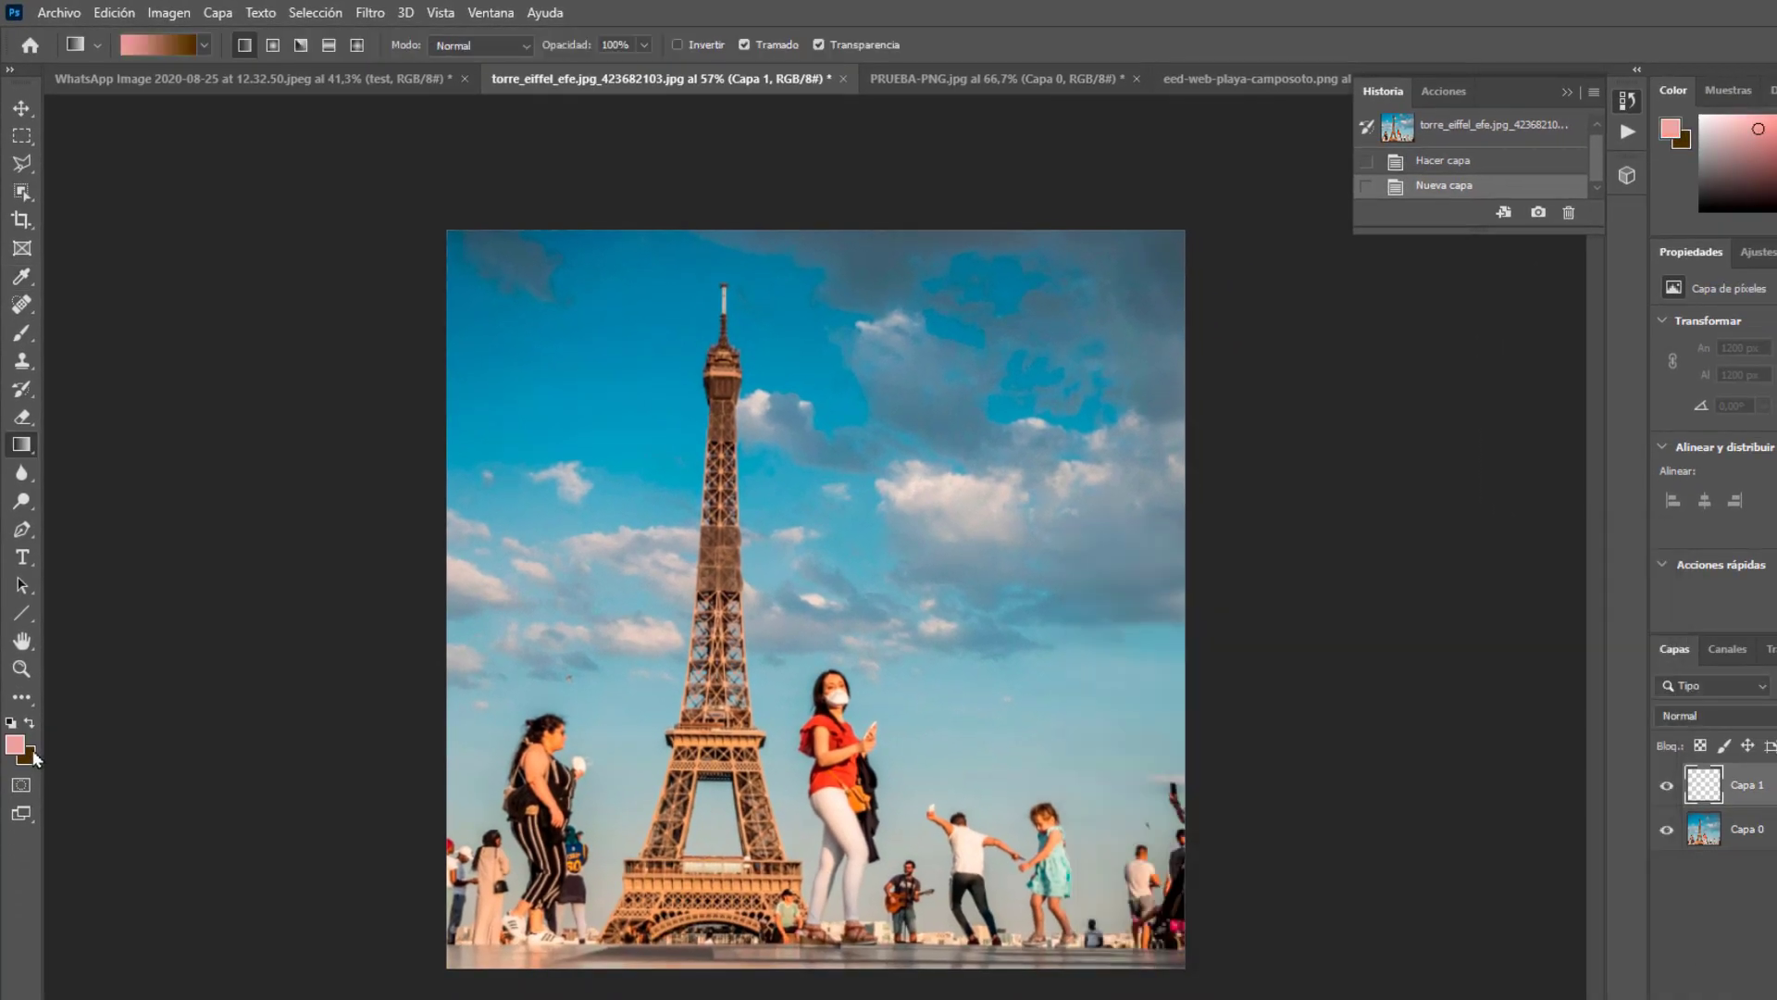
{"action": "left_click", "coordinate": [28, 752]}
{"action": "left_click", "coordinate": [1381, 779]}
{"action": "left_click", "coordinate": [1149, 694]}
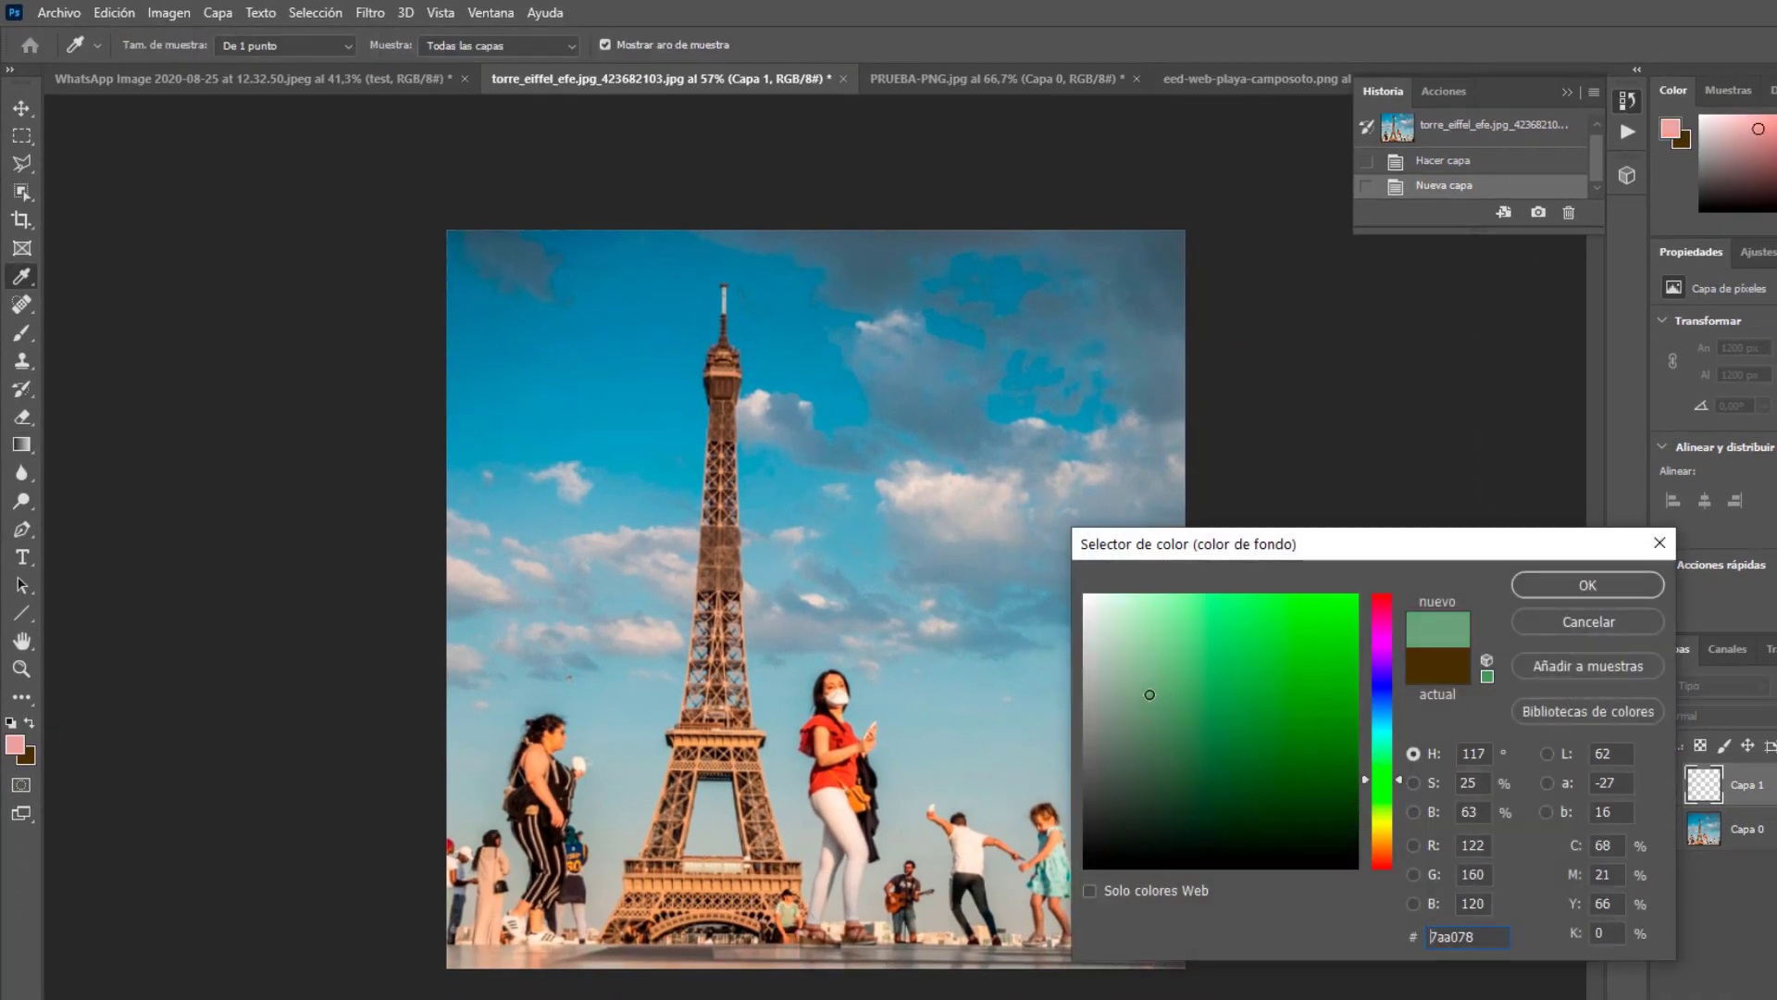
{"action": "left_click", "coordinate": [1535, 593]}
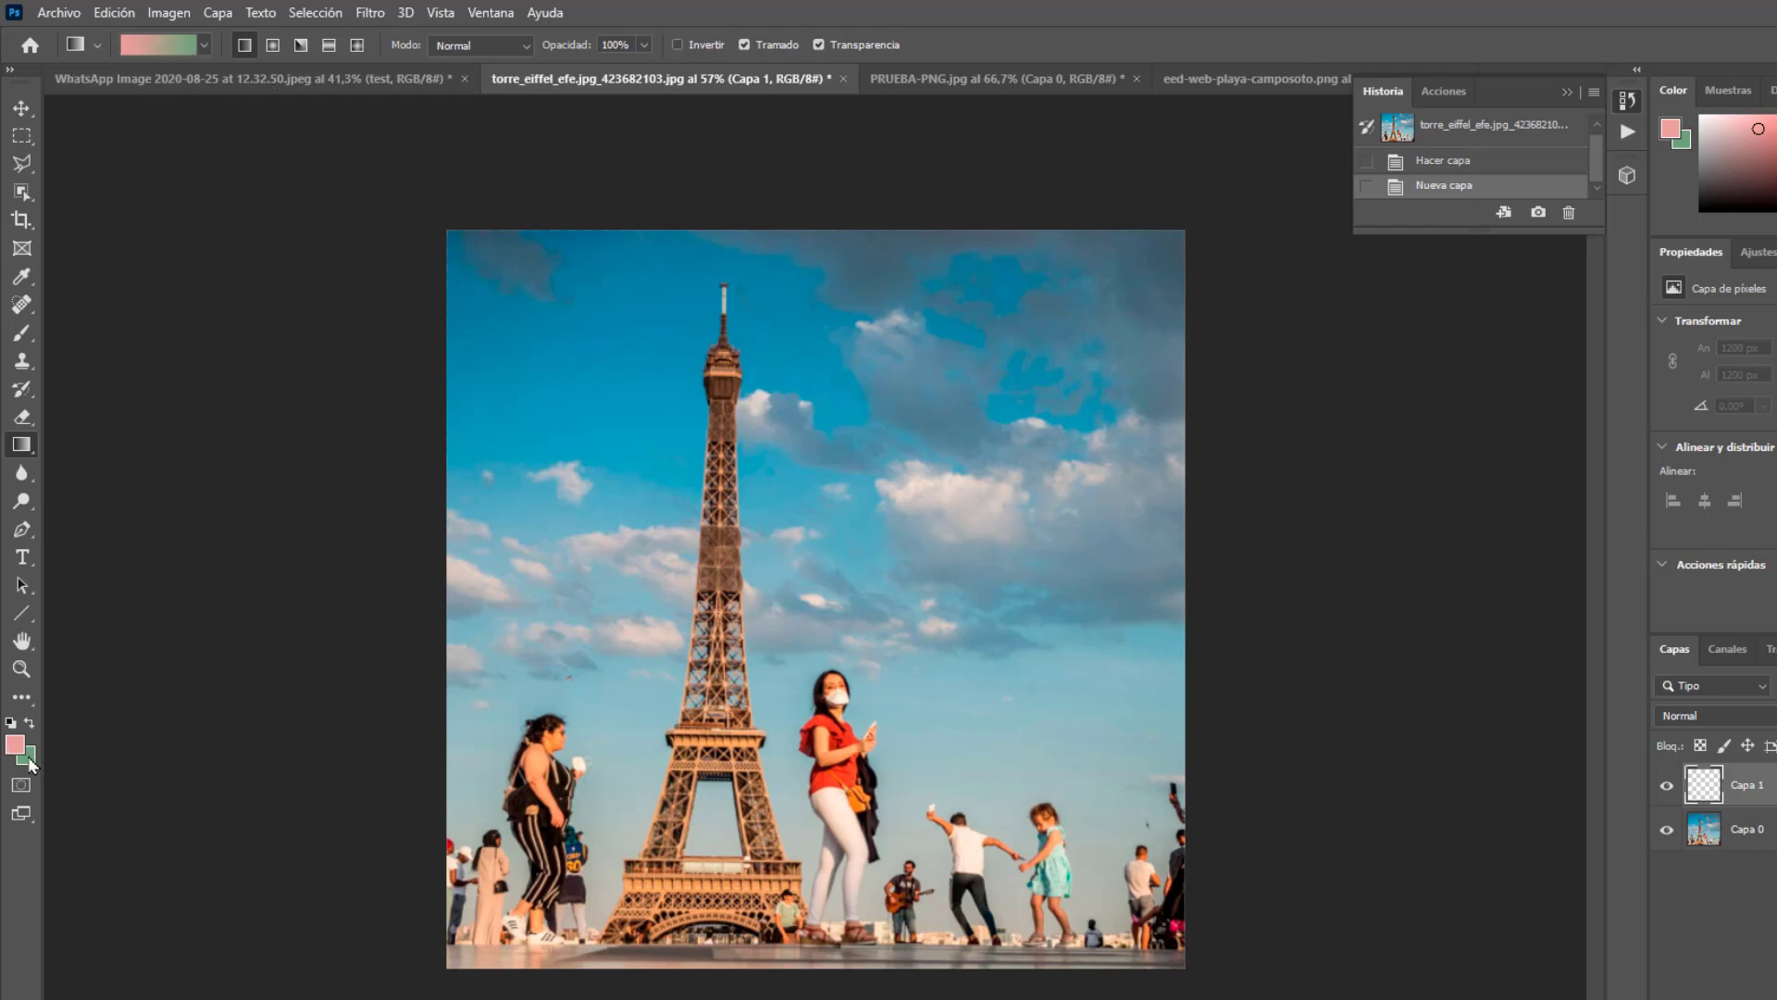
{"action": "left_click", "coordinate": [177, 48]}
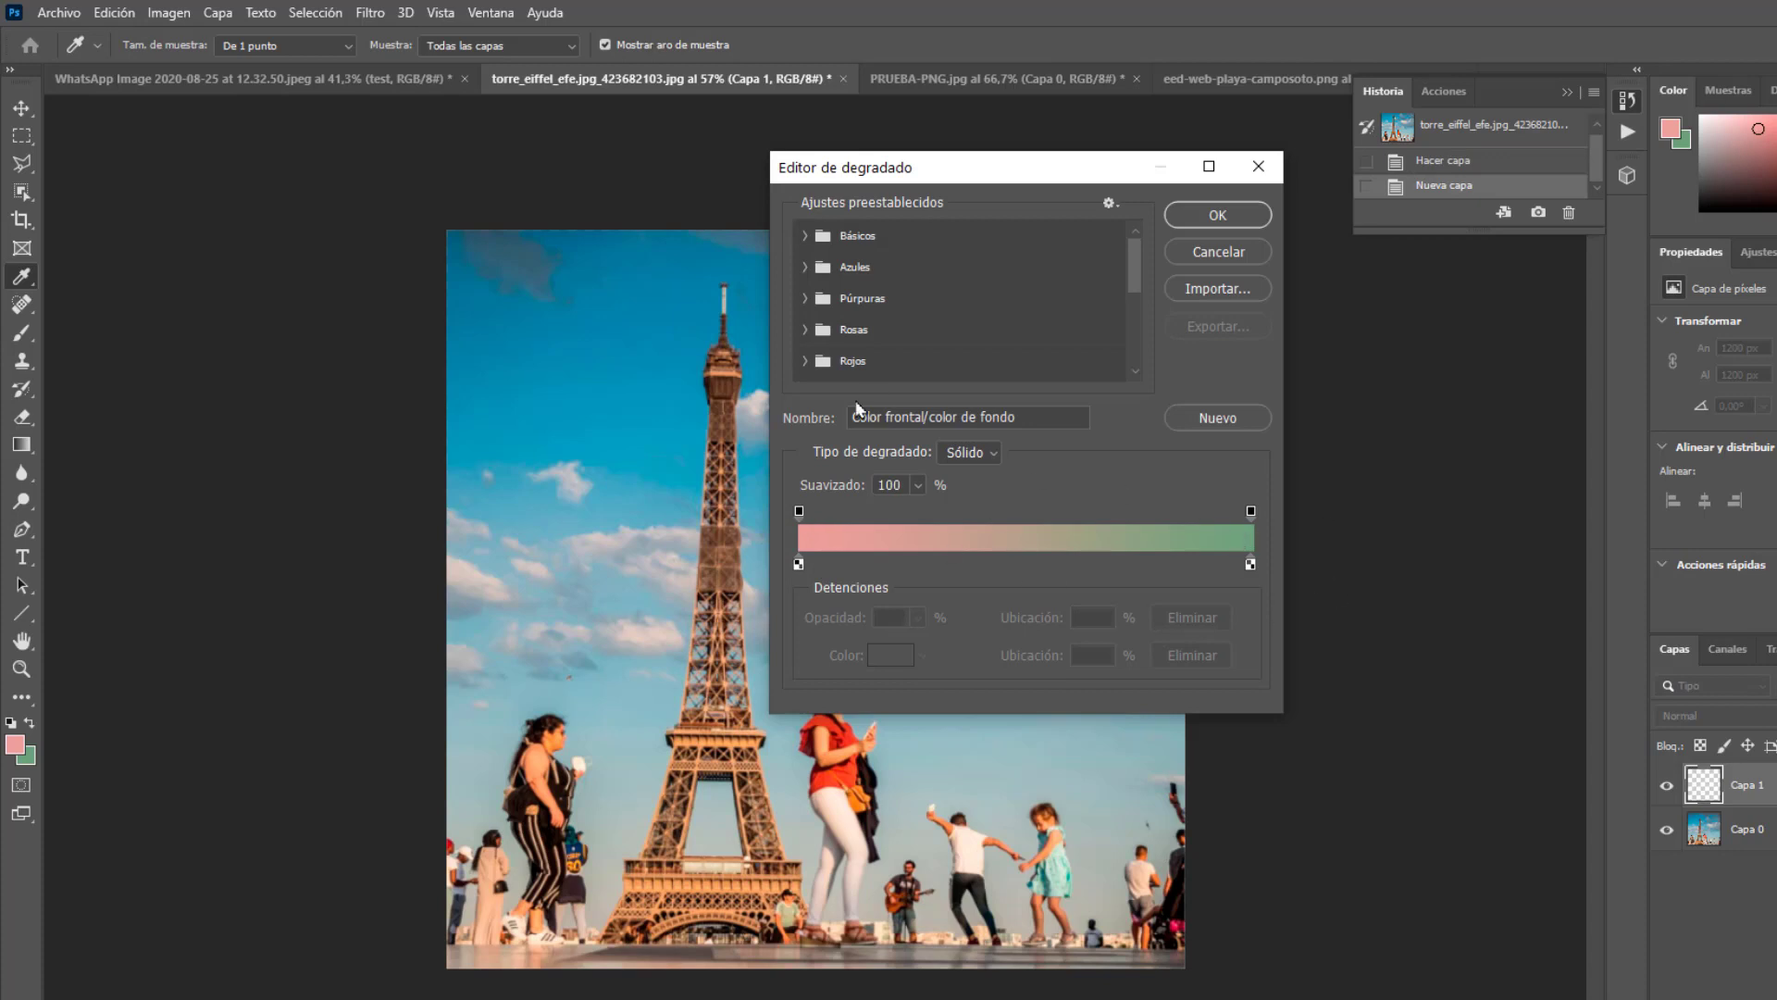
{"action": "left_click", "coordinate": [1220, 250]}
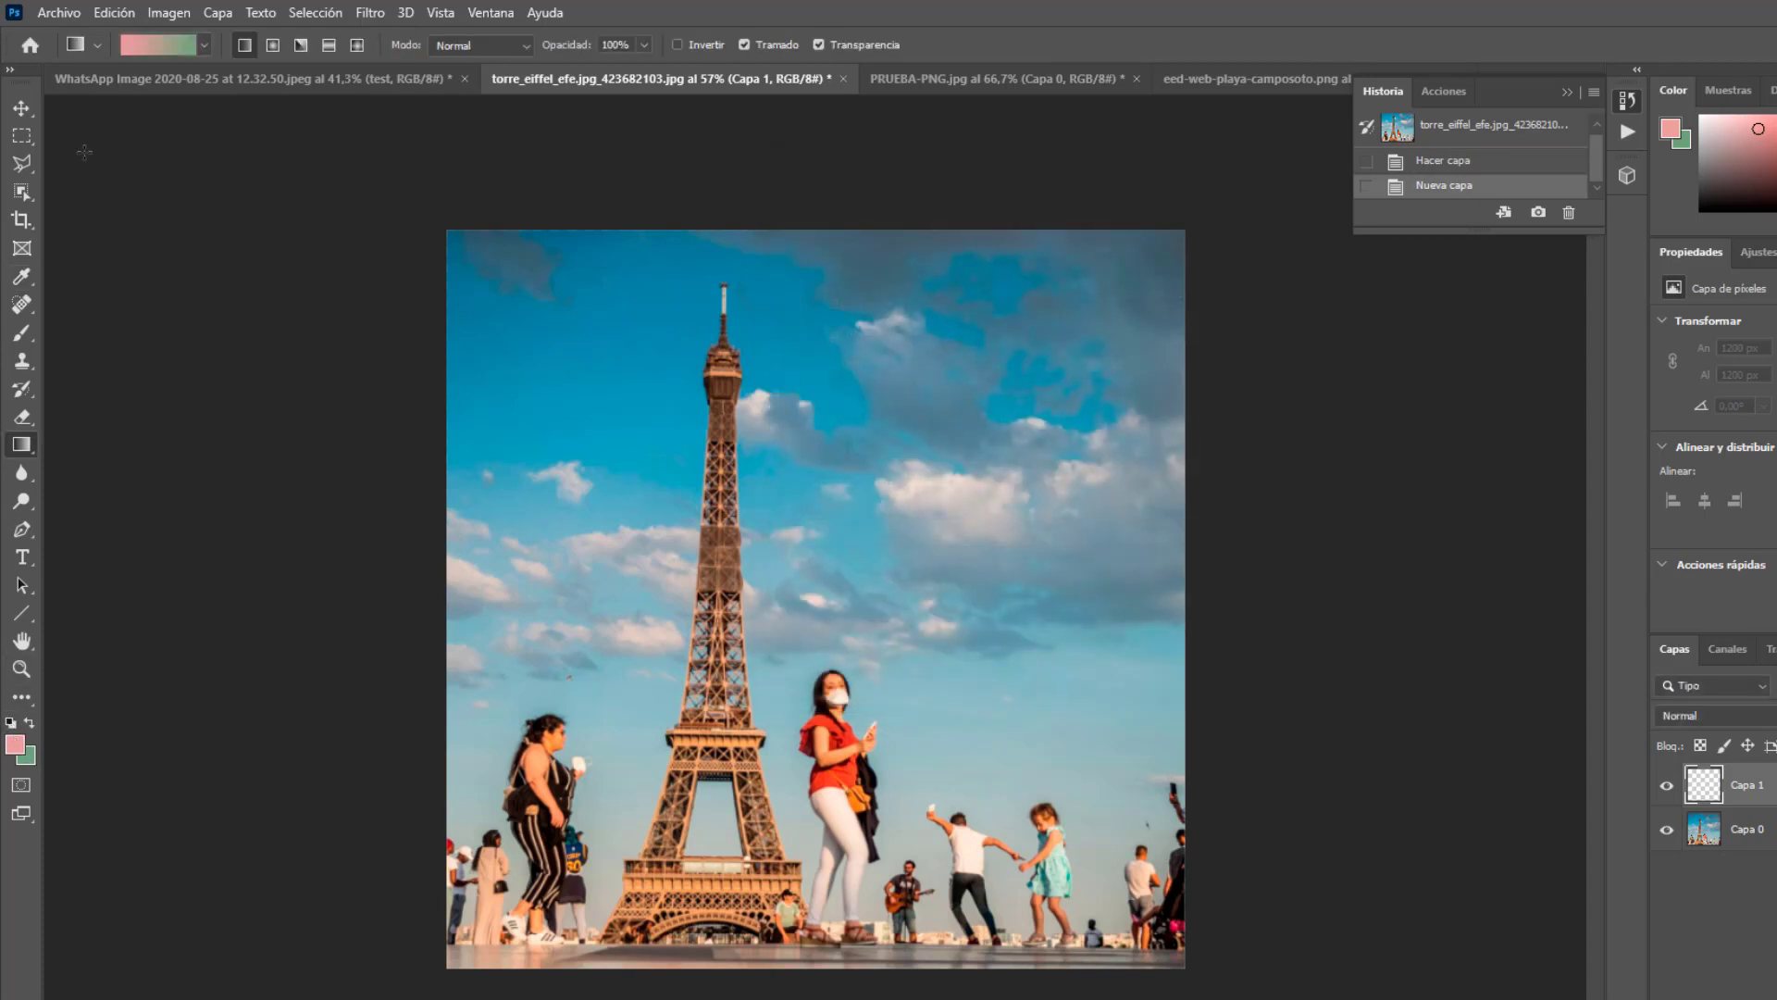
{"action": "left_click", "coordinate": [95, 46]}
- Try radial and linear pink-to-green gradients on Capa 1, undoing each
{"action": "left_click", "coordinate": [274, 46]}
{"action": "left_click_drag", "start_coordinate": [946, 435], "coordinate": [622, 772]}
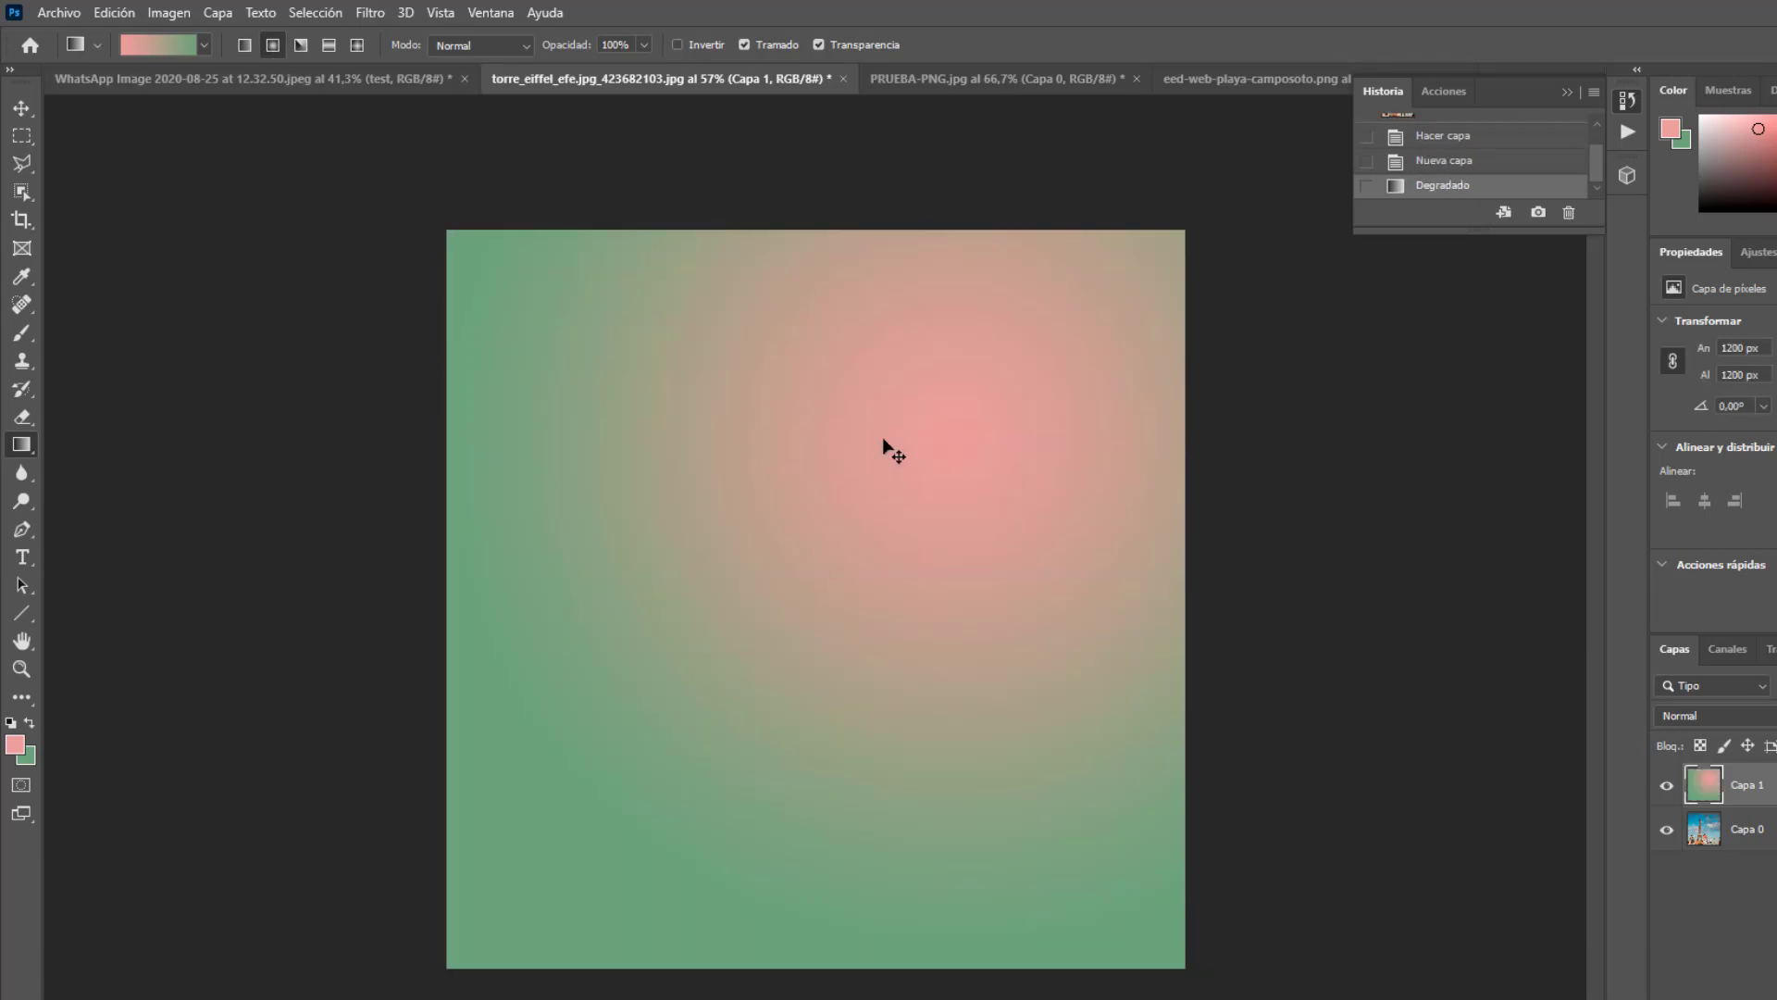
{"action": "key", "text": "ctrl+z"}
{"action": "key", "text": "ctrl+shift+z"}
{"action": "key", "text": "ctrl+z"}
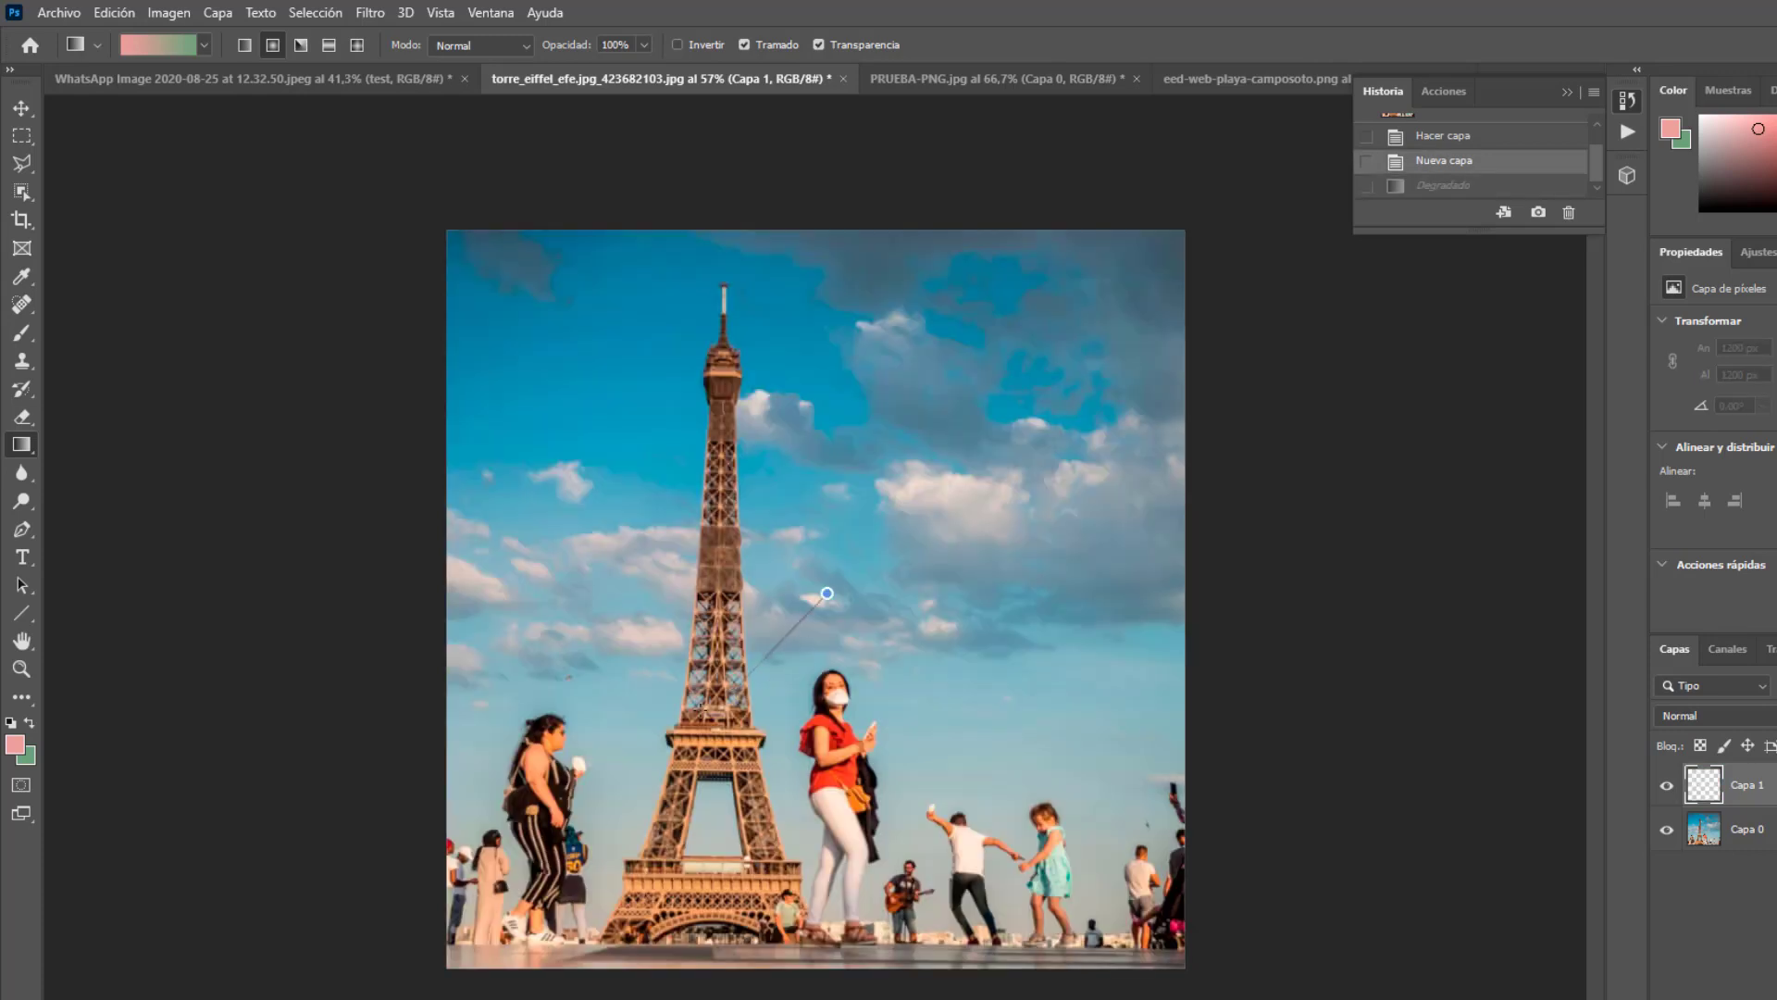
{"action": "left_click_drag", "start_coordinate": [752, 673], "coordinate": [696, 712]}
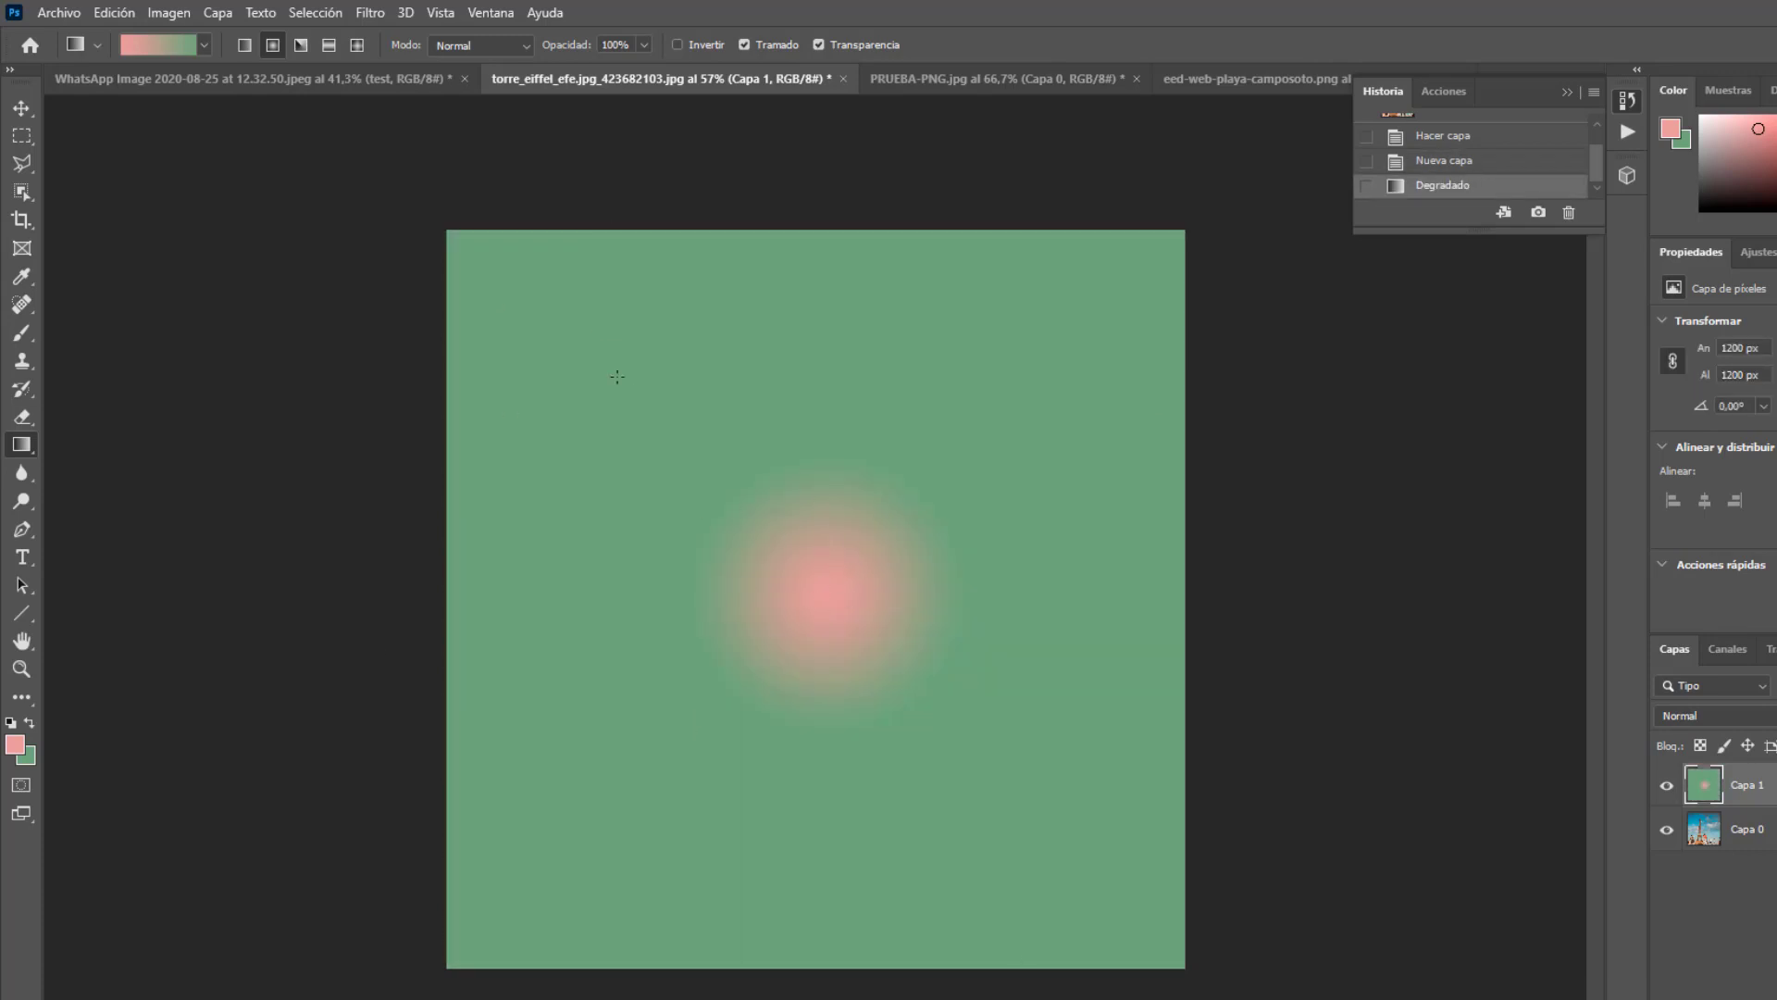
{"action": "key", "text": "ctrl+z"}
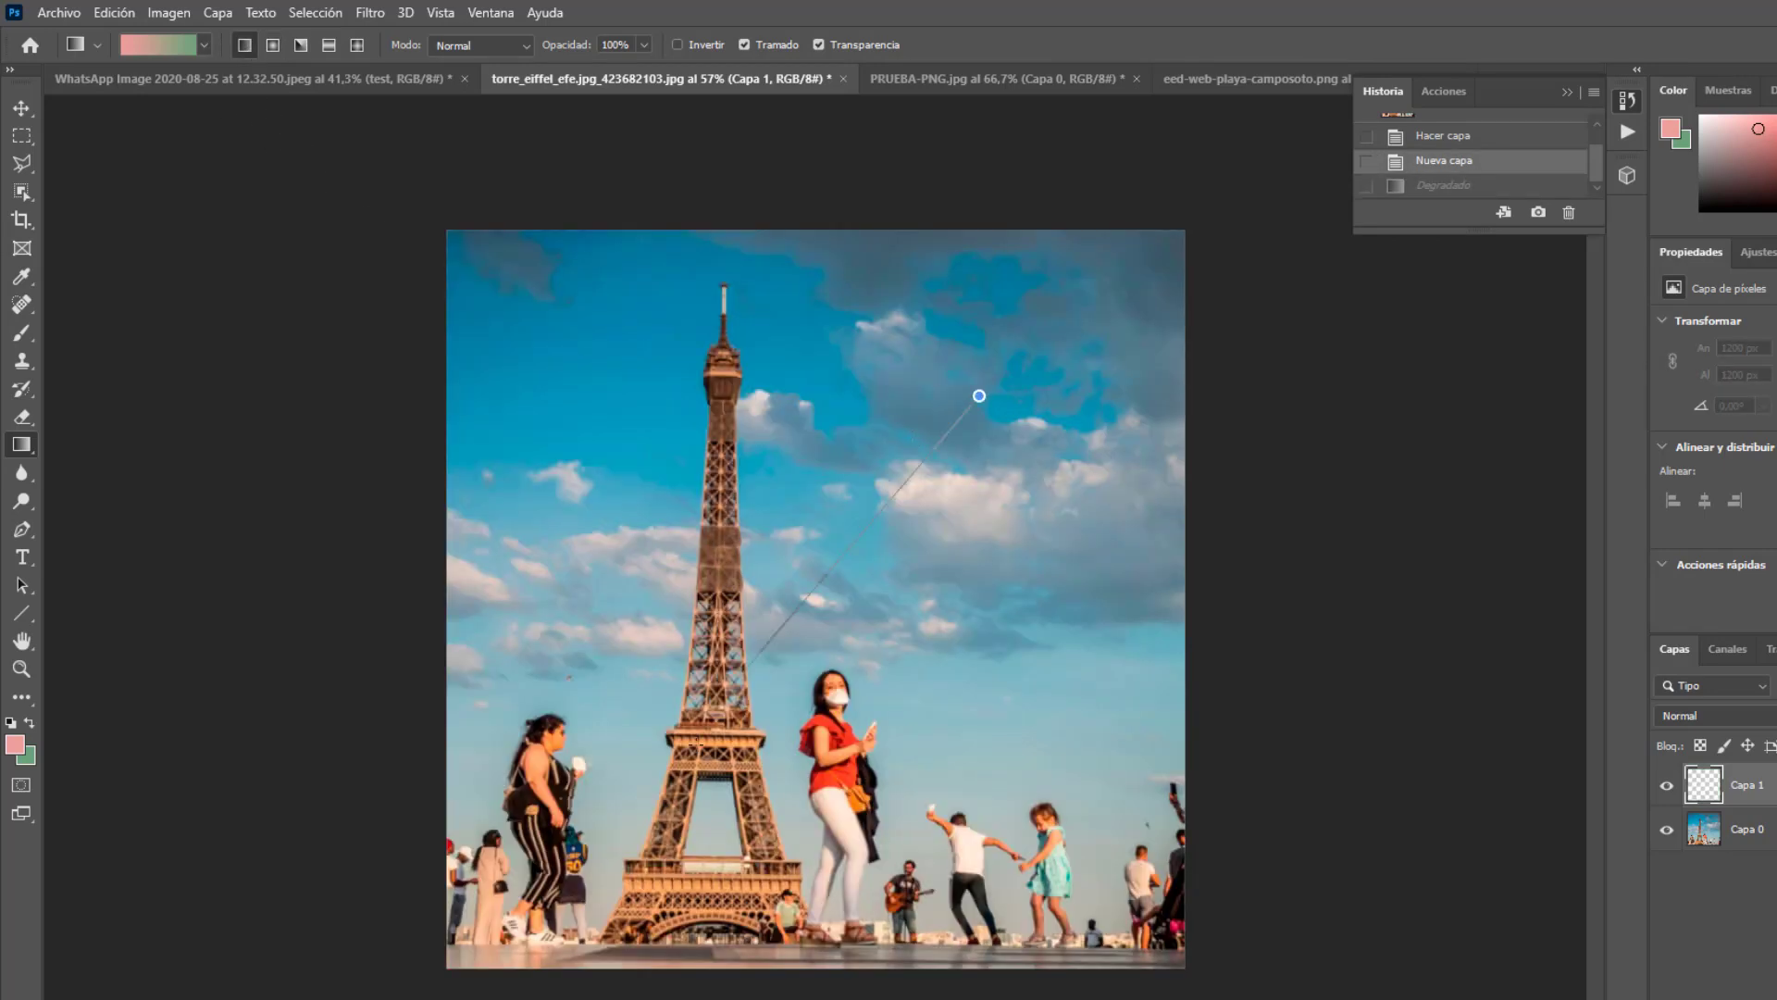
{"action": "left_click_drag", "start_coordinate": [979, 397], "coordinate": [625, 823]}
{"action": "key", "text": "ctrl+z"}
- Try Angle, Reflected and Diamond gradient styles, undoing each, then reselect Linear
{"action": "left_click", "coordinate": [301, 44]}
{"action": "left_click_drag", "start_coordinate": [891, 496], "coordinate": [786, 721]}
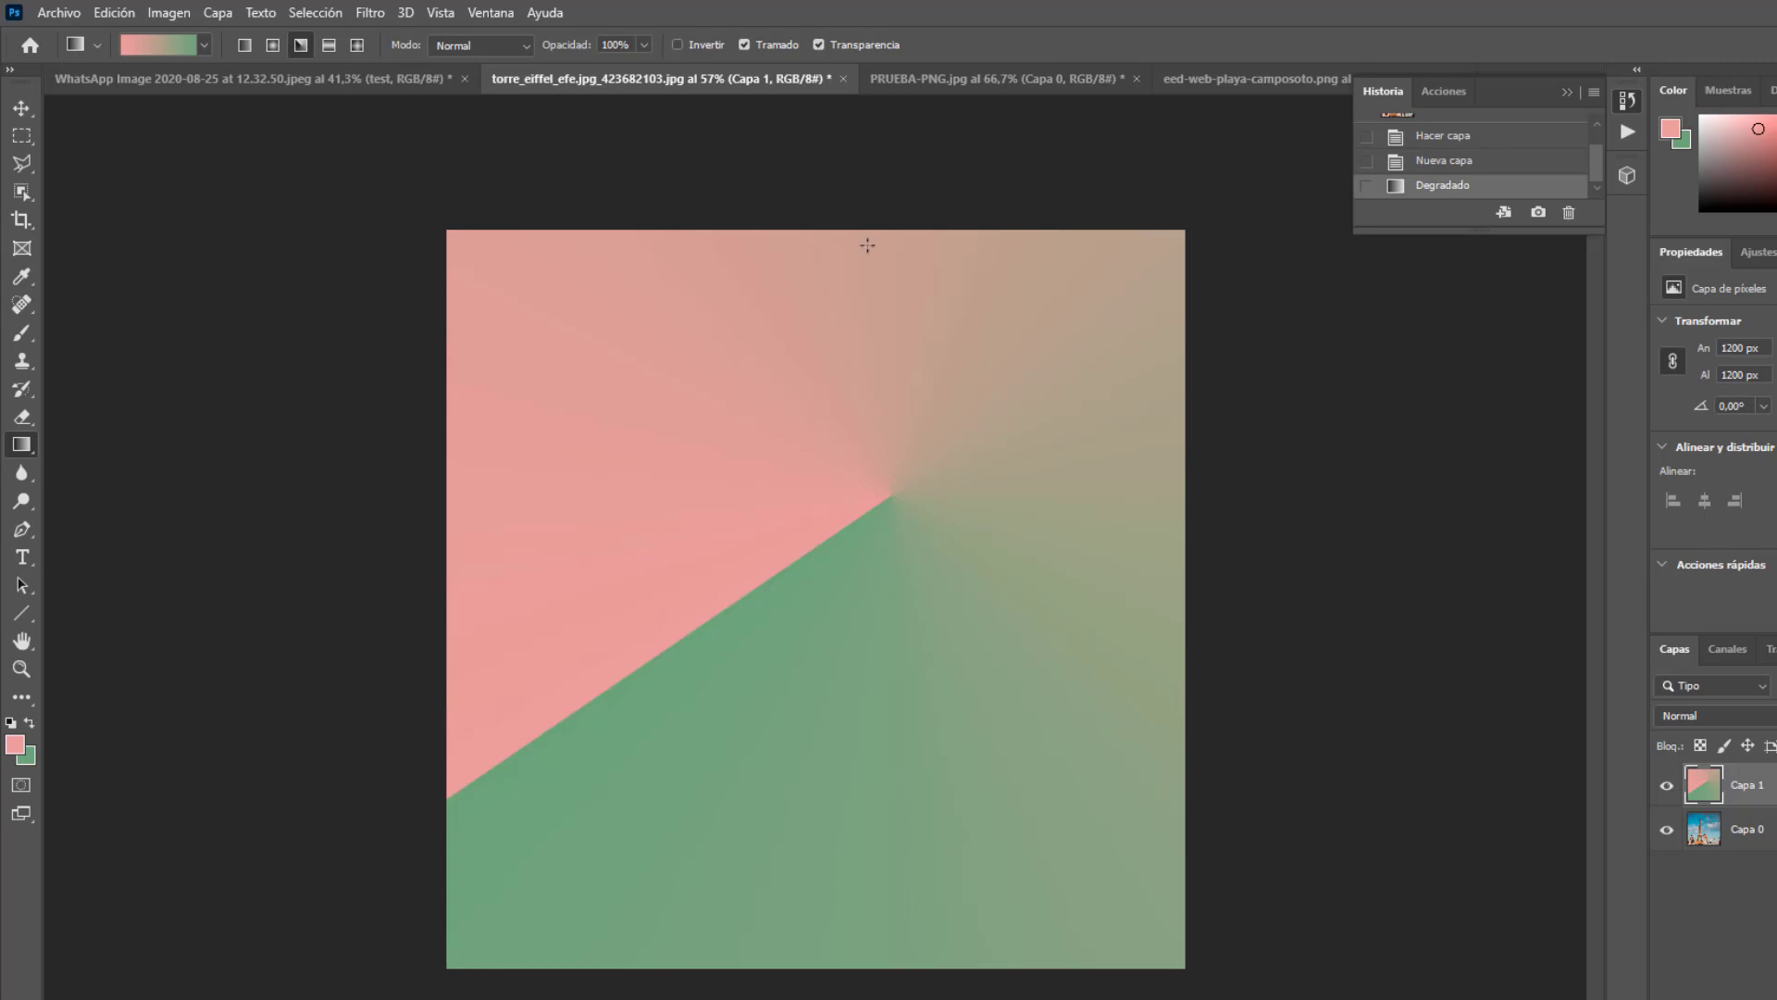
{"action": "key", "text": "ctrl+z"}
{"action": "left_click", "coordinate": [329, 45]}
{"action": "left_click_drag", "start_coordinate": [877, 540], "coordinate": [659, 712]}
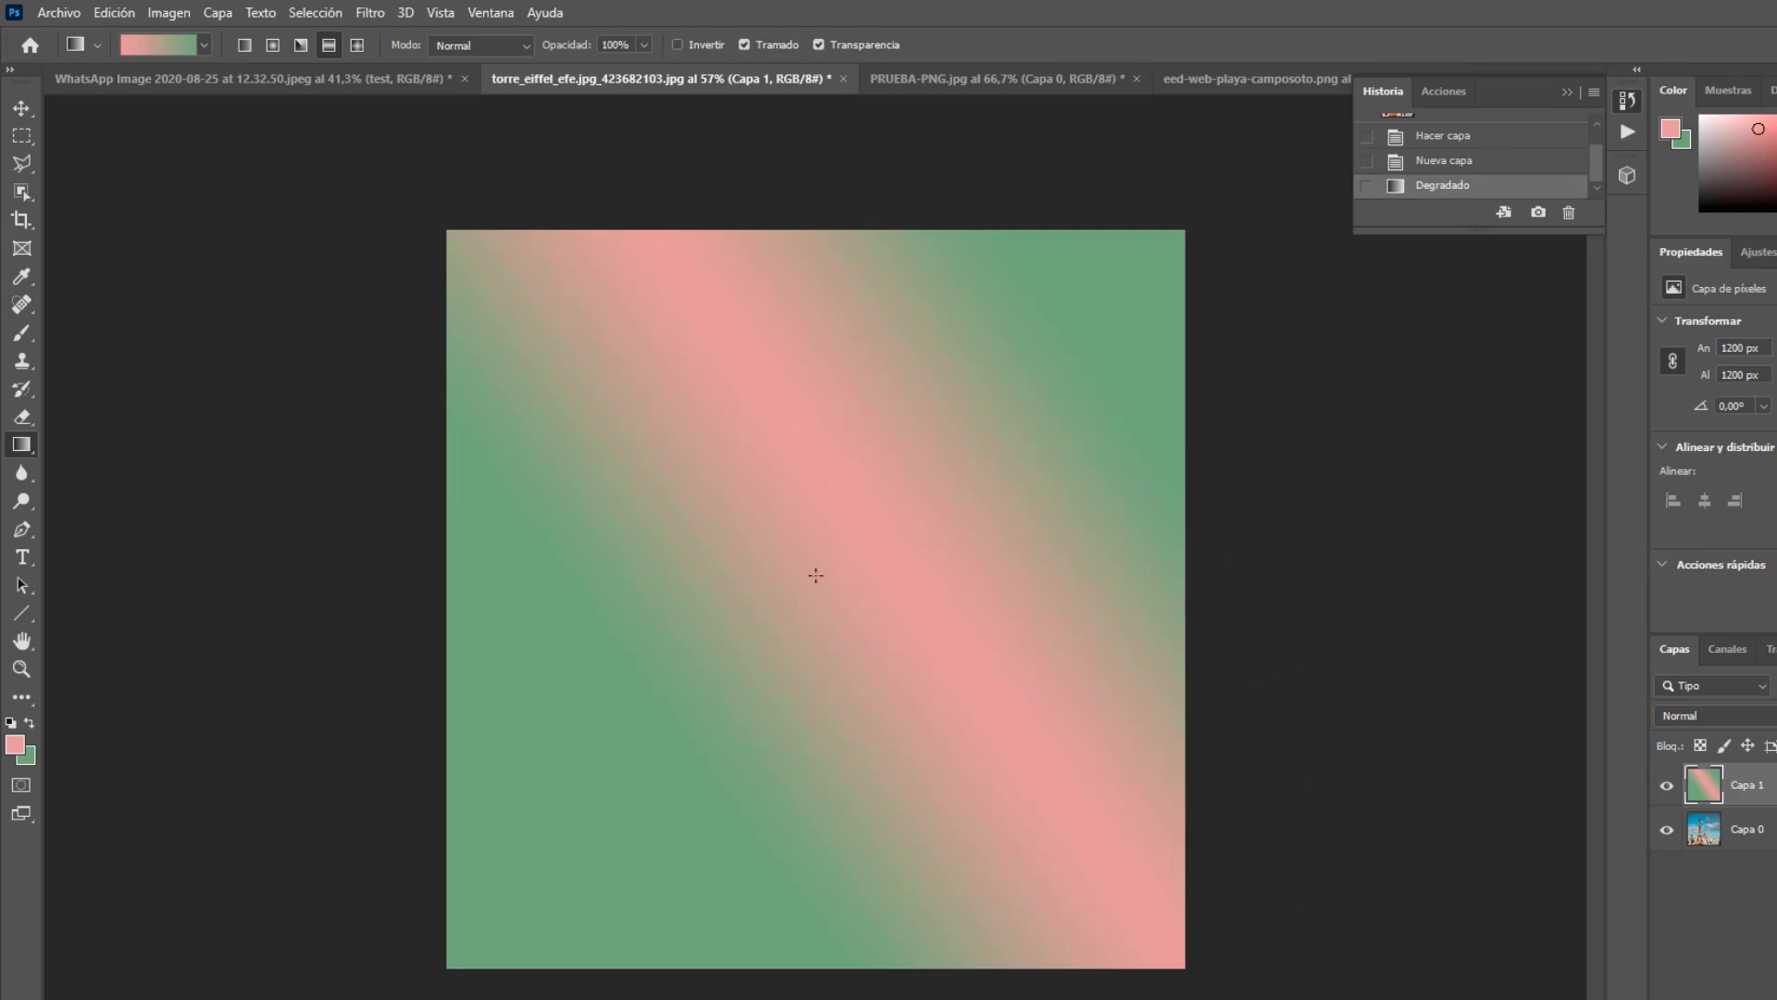
{"action": "key", "text": "ctrl+z"}
{"action": "left_click", "coordinate": [358, 45]}
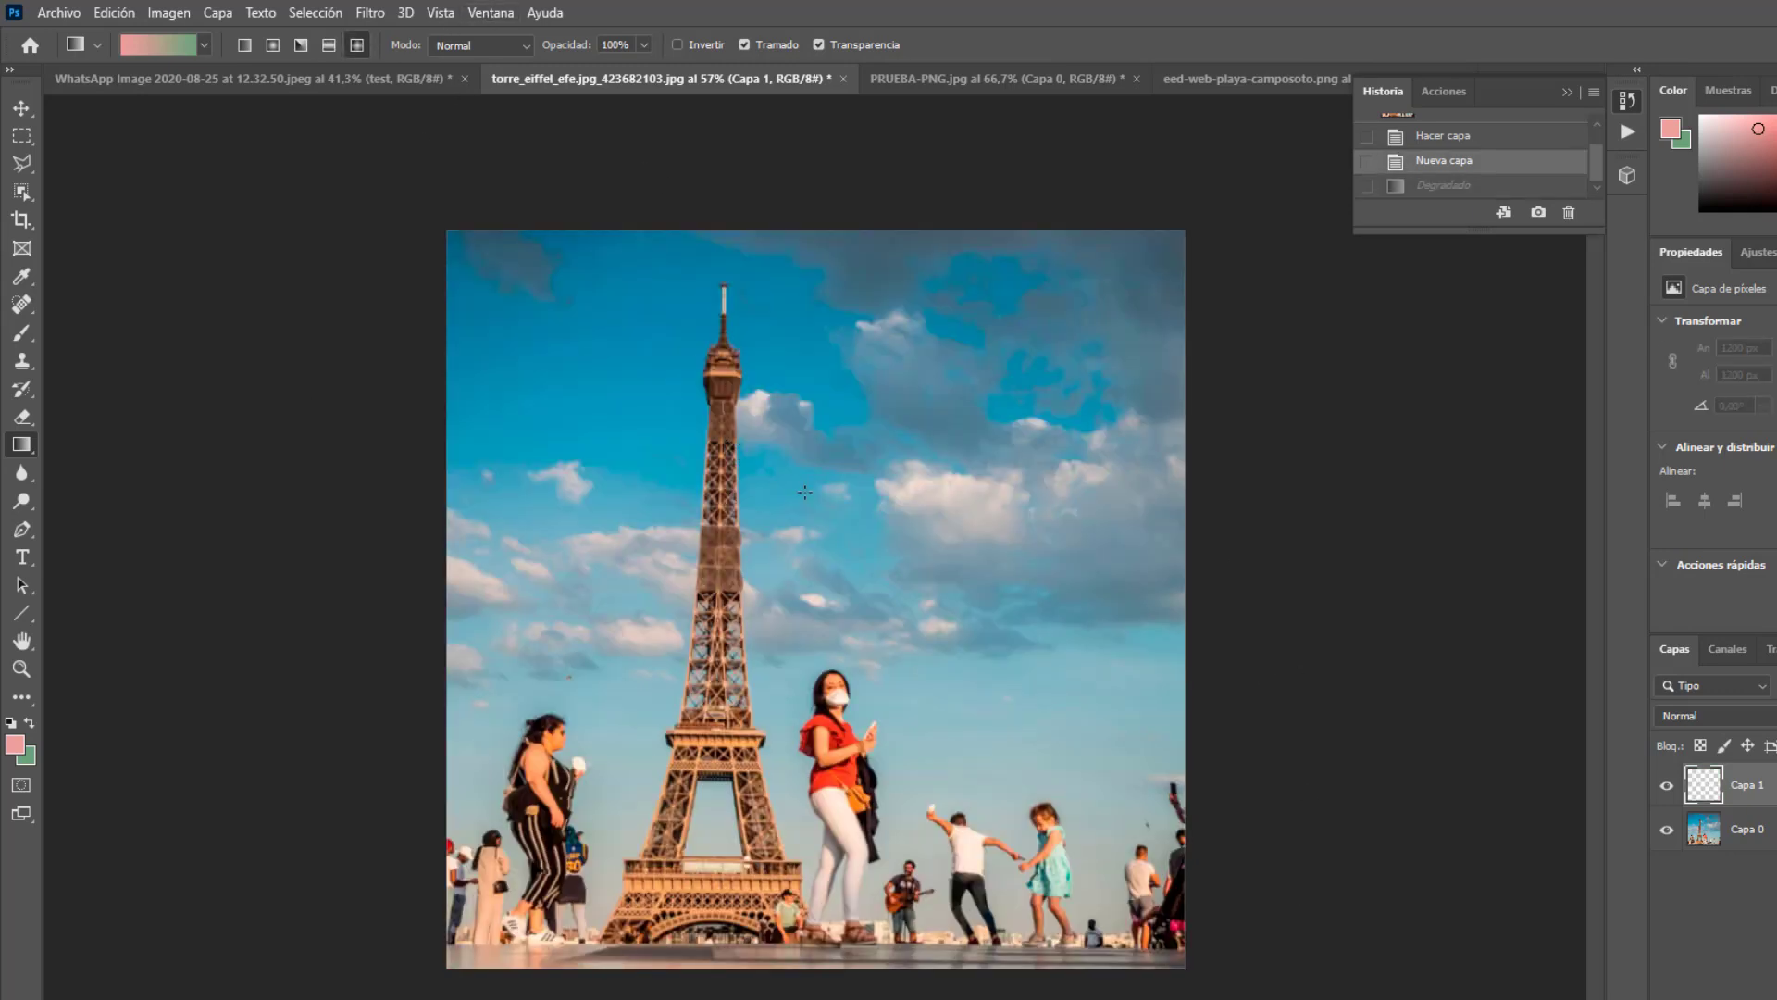
{"action": "left_click_drag", "start_coordinate": [857, 464], "coordinate": [691, 685]}
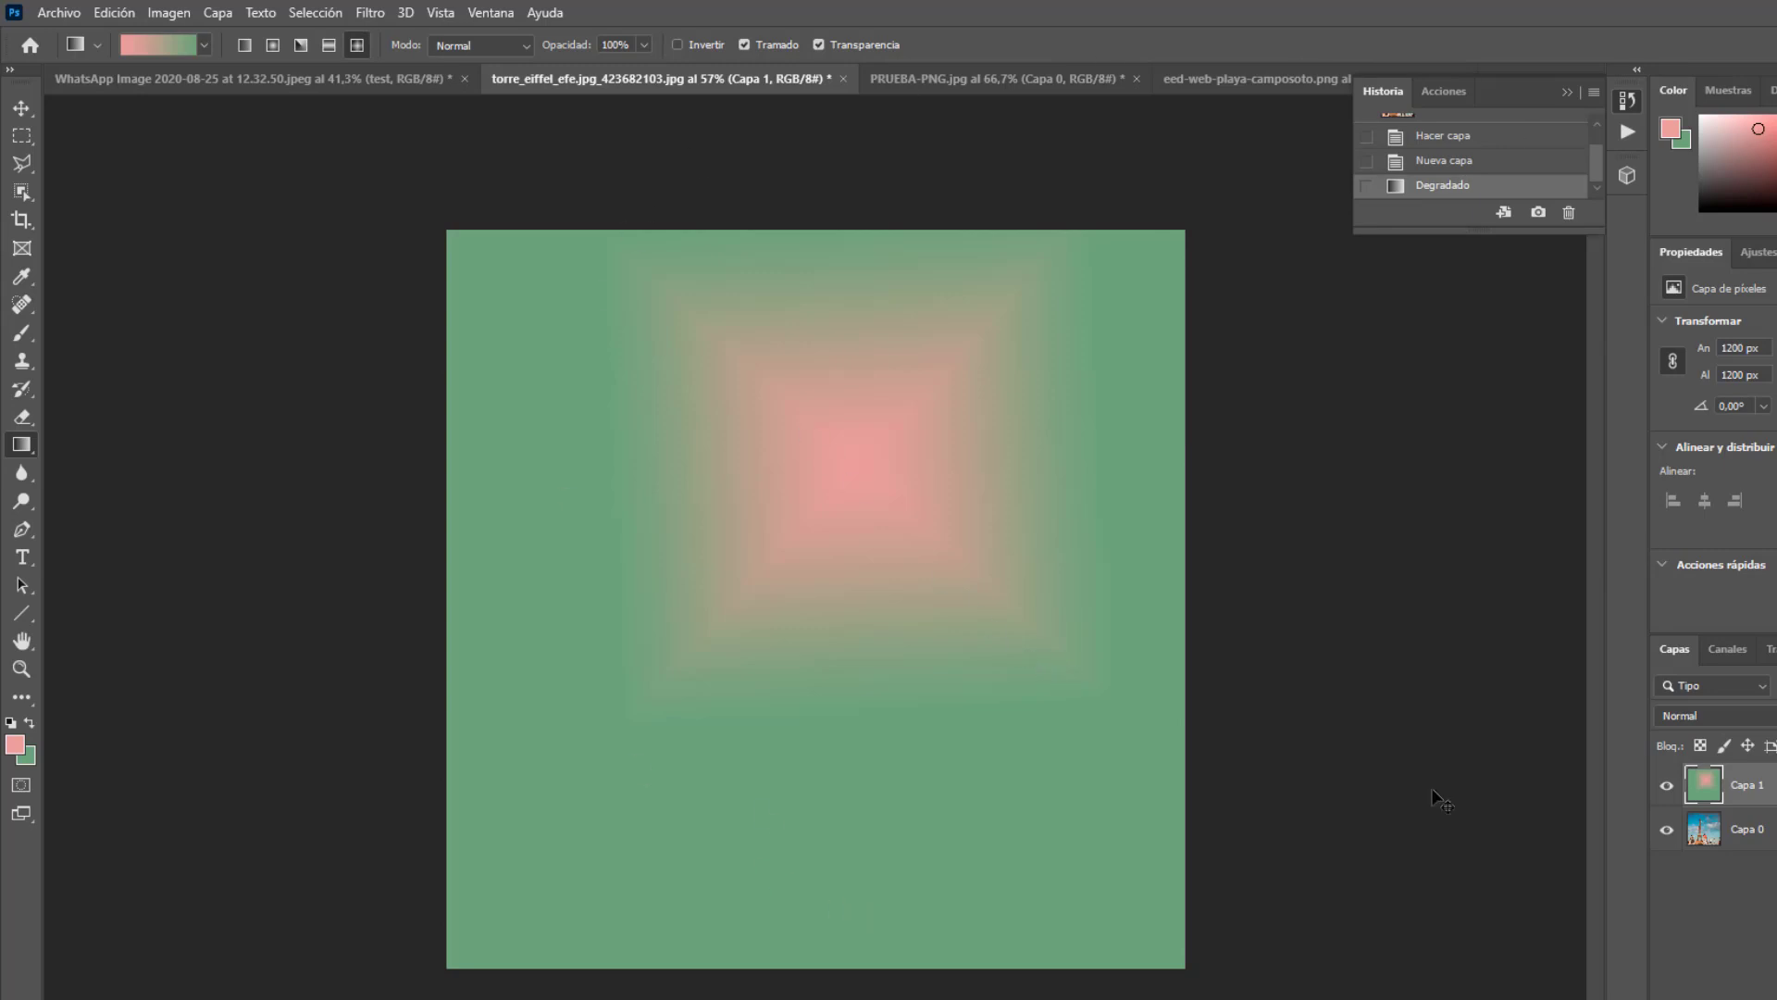
{"action": "key", "text": "ctrl+z"}
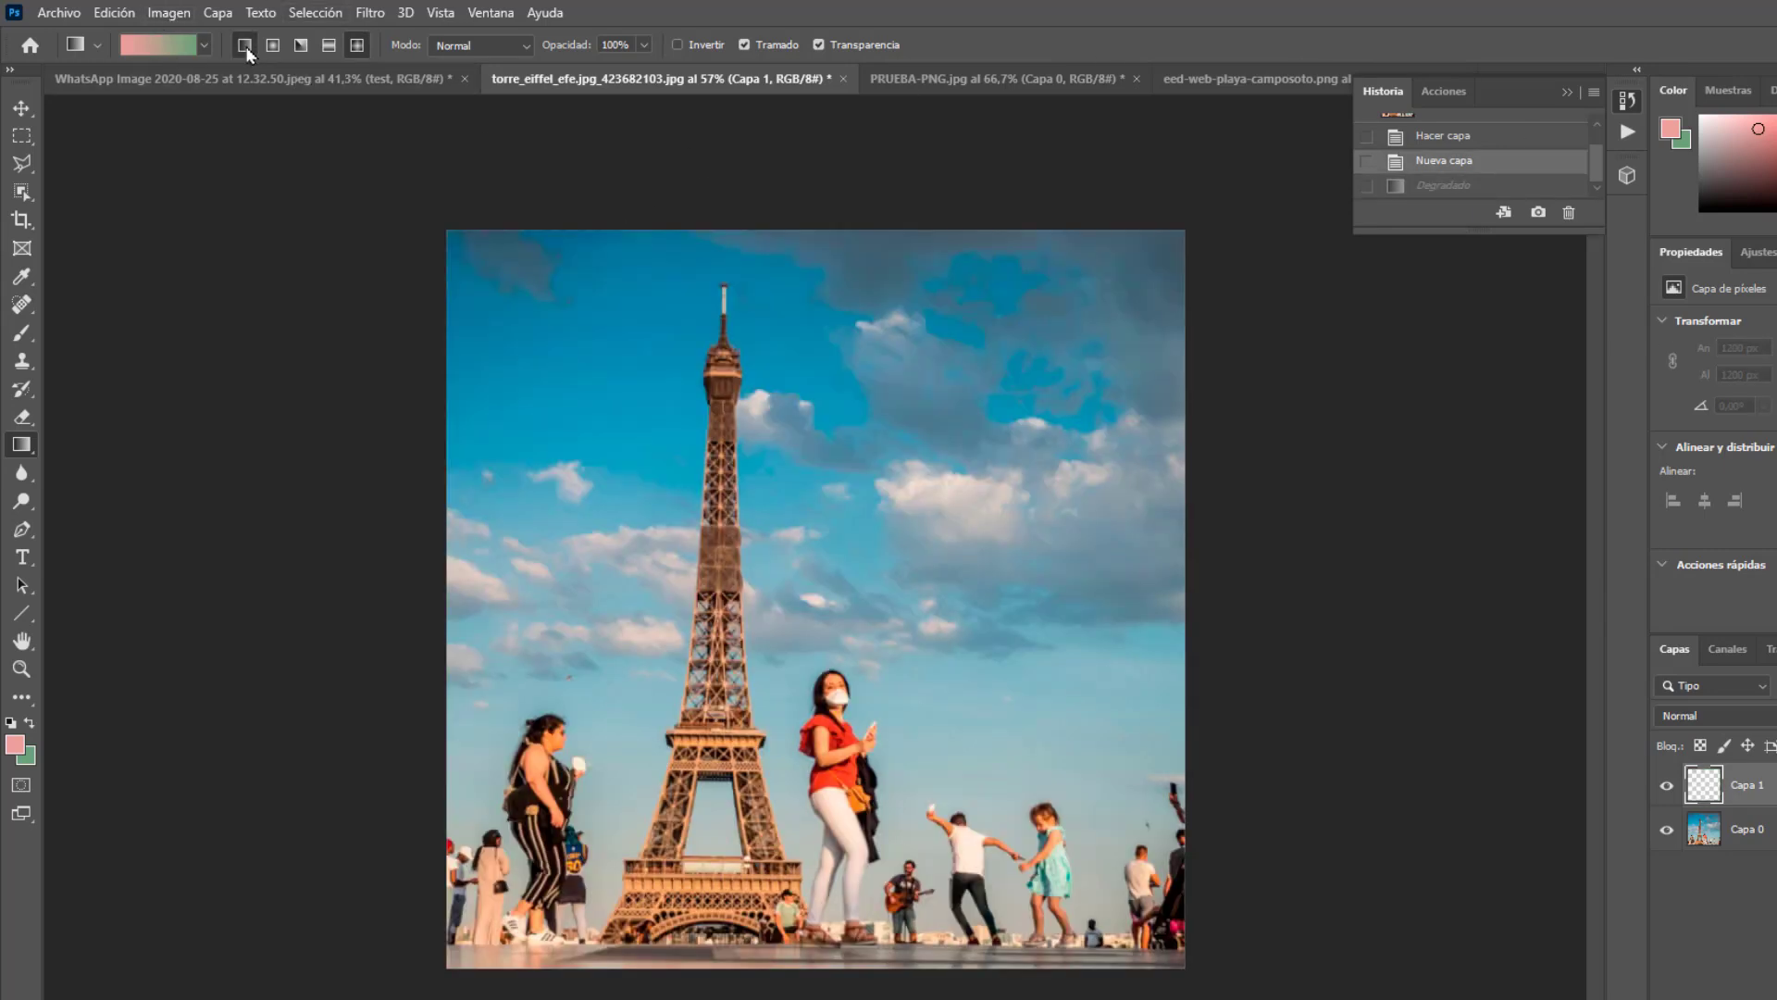
{"action": "left_click", "coordinate": [246, 48]}
- Draw a diagonal pink-to-green gradient on Capa 1 at 40% opacity and add a Brillo/contraste layer
{"action": "left_click_drag", "start_coordinate": [943, 612], "coordinate": [523, 907]}
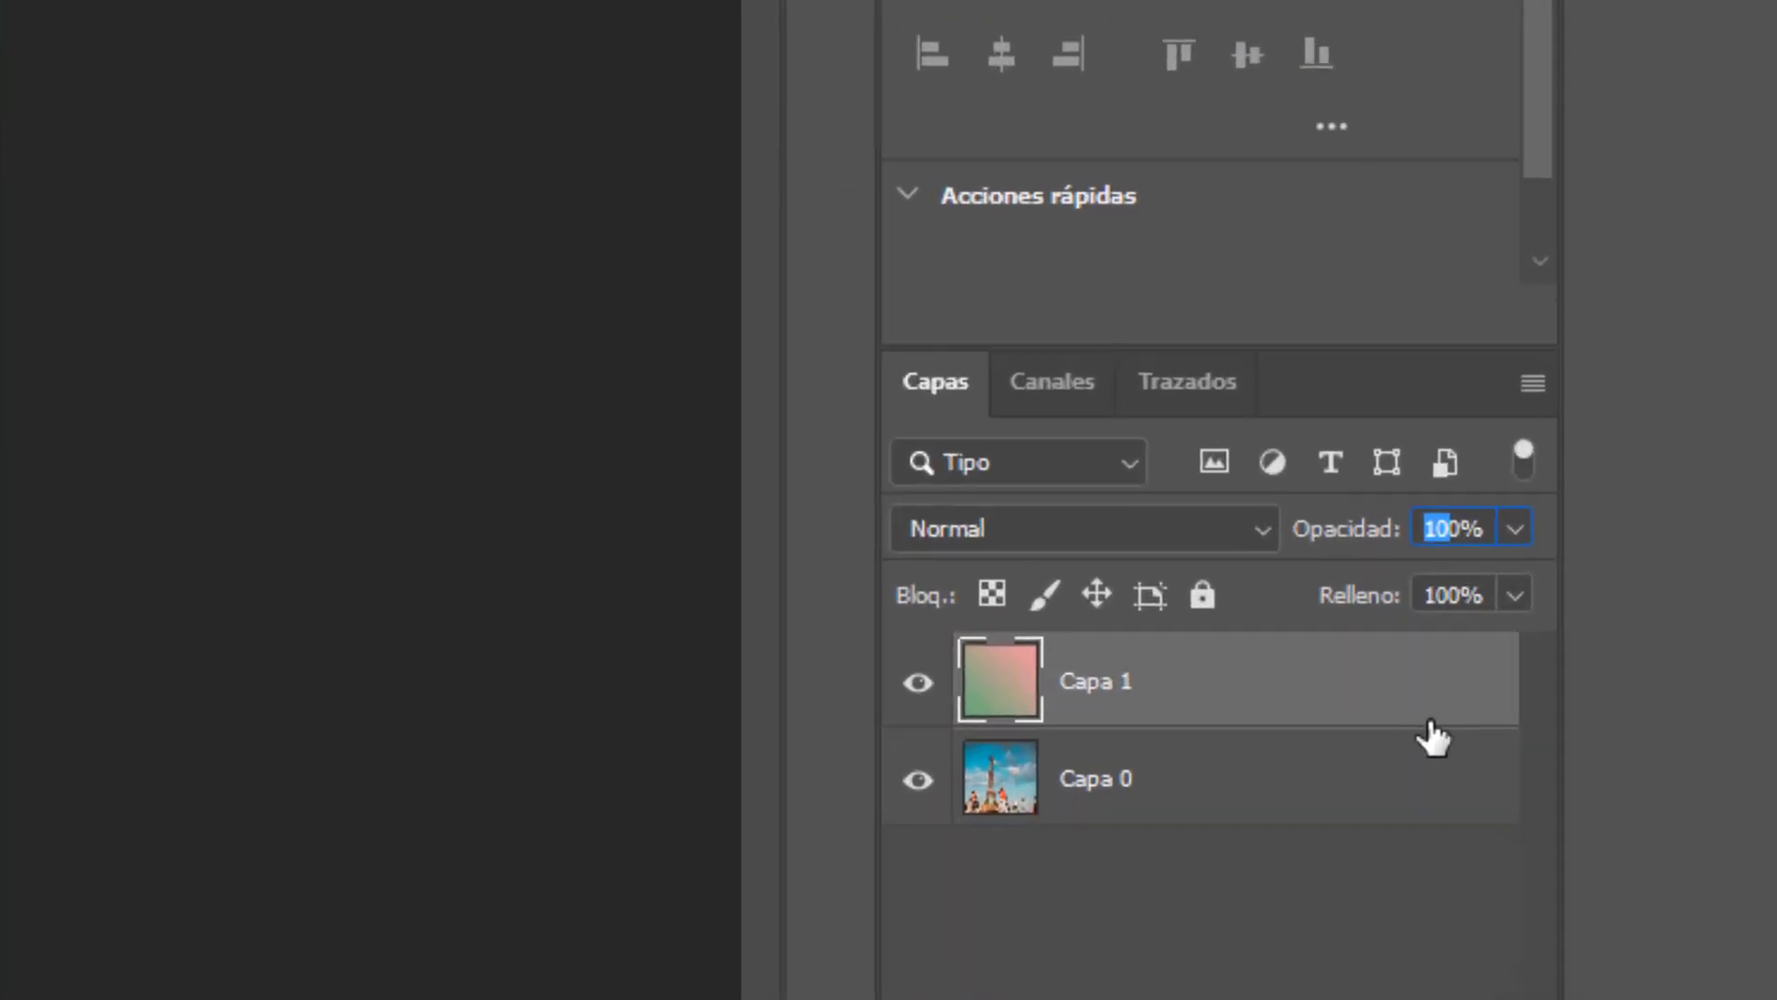
{"action": "type", "text": "3"}
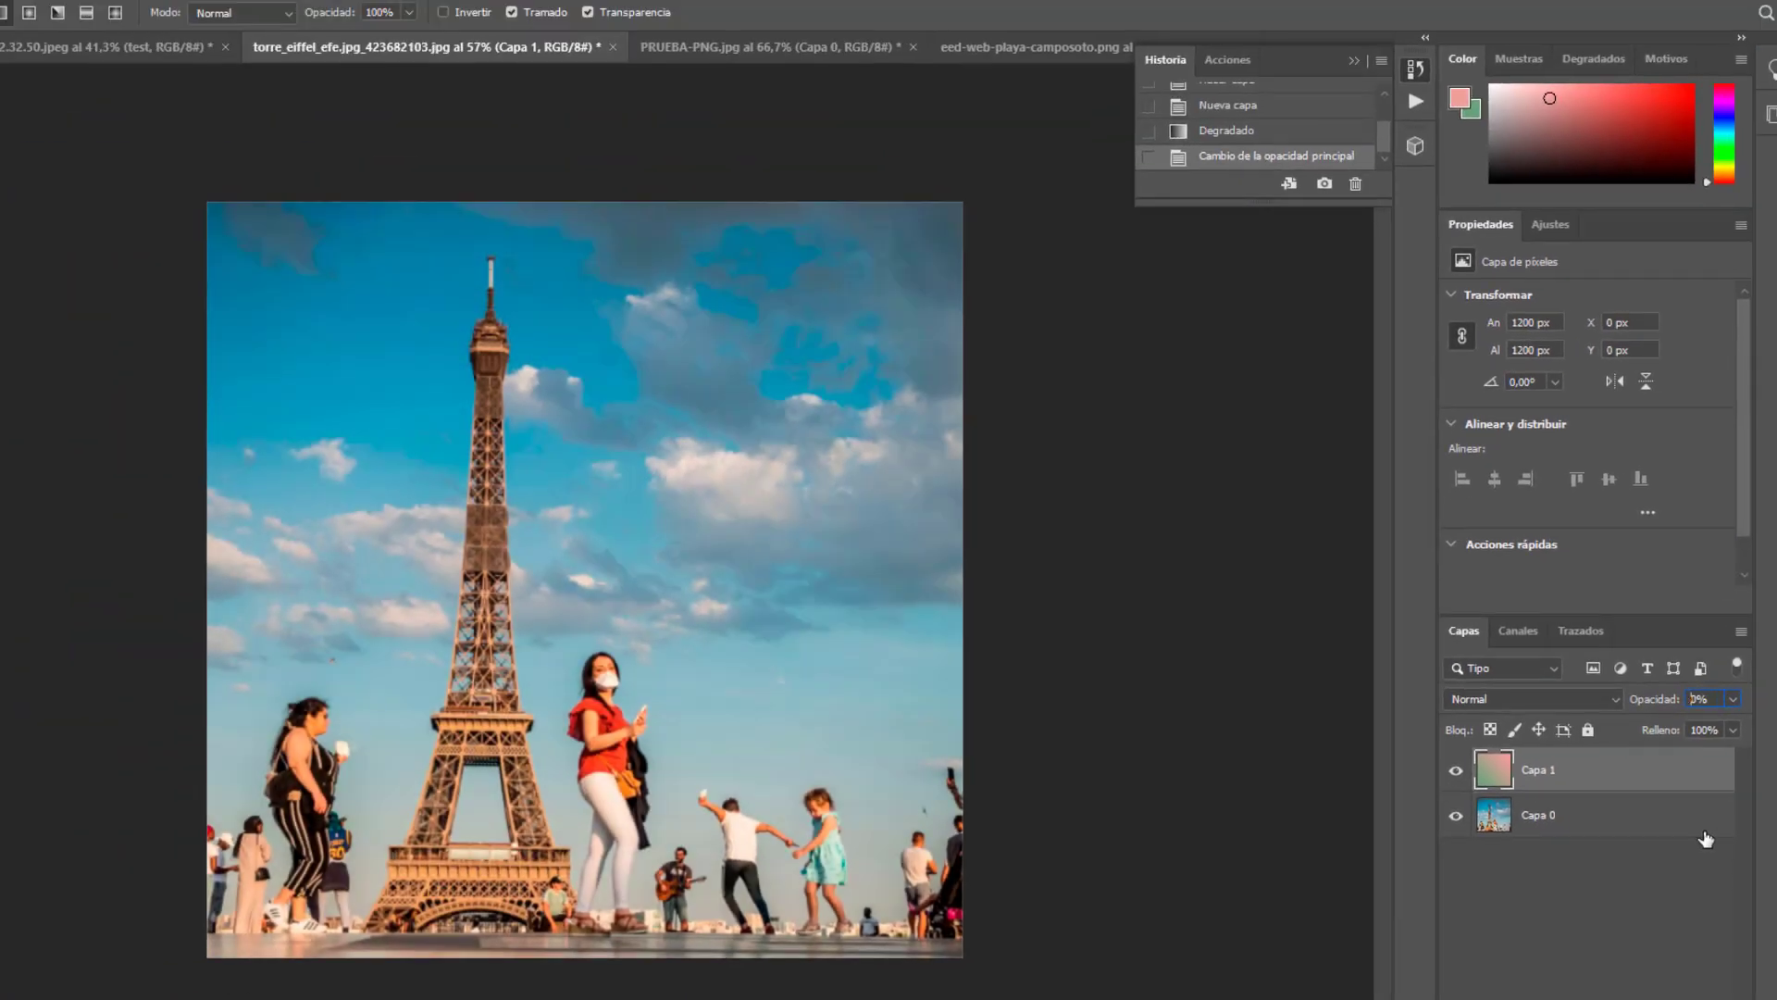
{"action": "key", "text": "BackSpace"}
{"action": "type", "text": "5"}
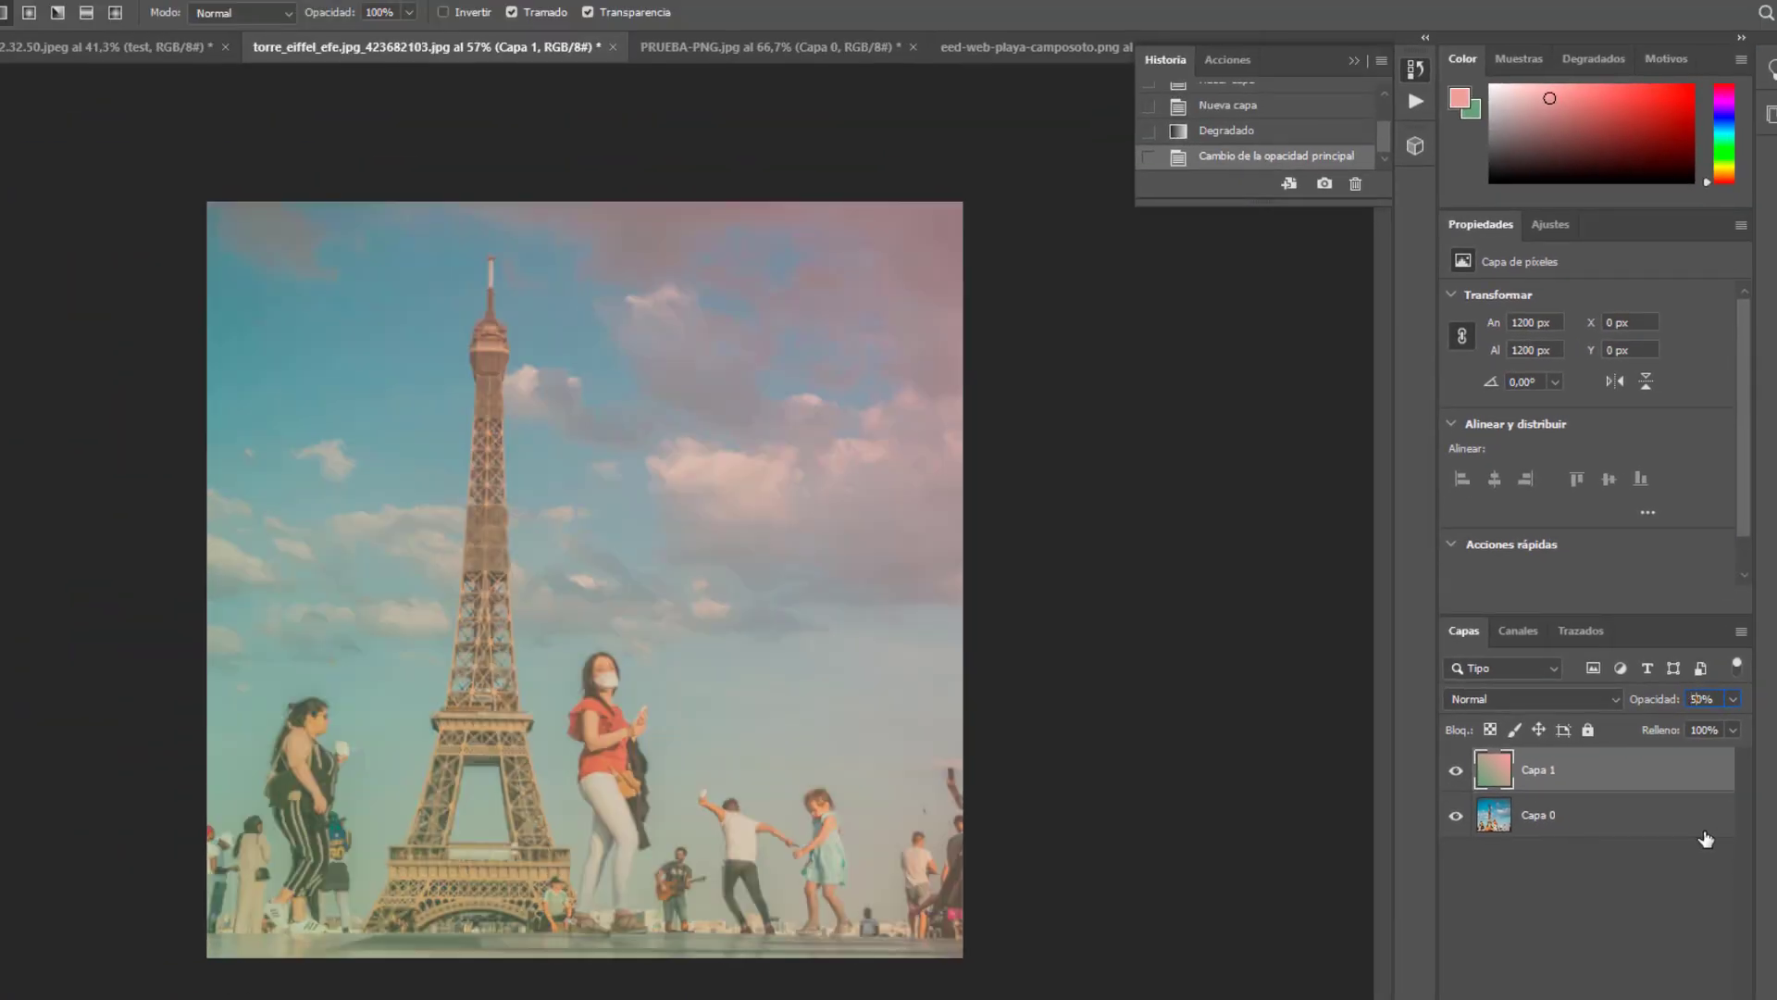
{"action": "key", "text": "BackSpace"}
{"action": "type", "text": "4"}
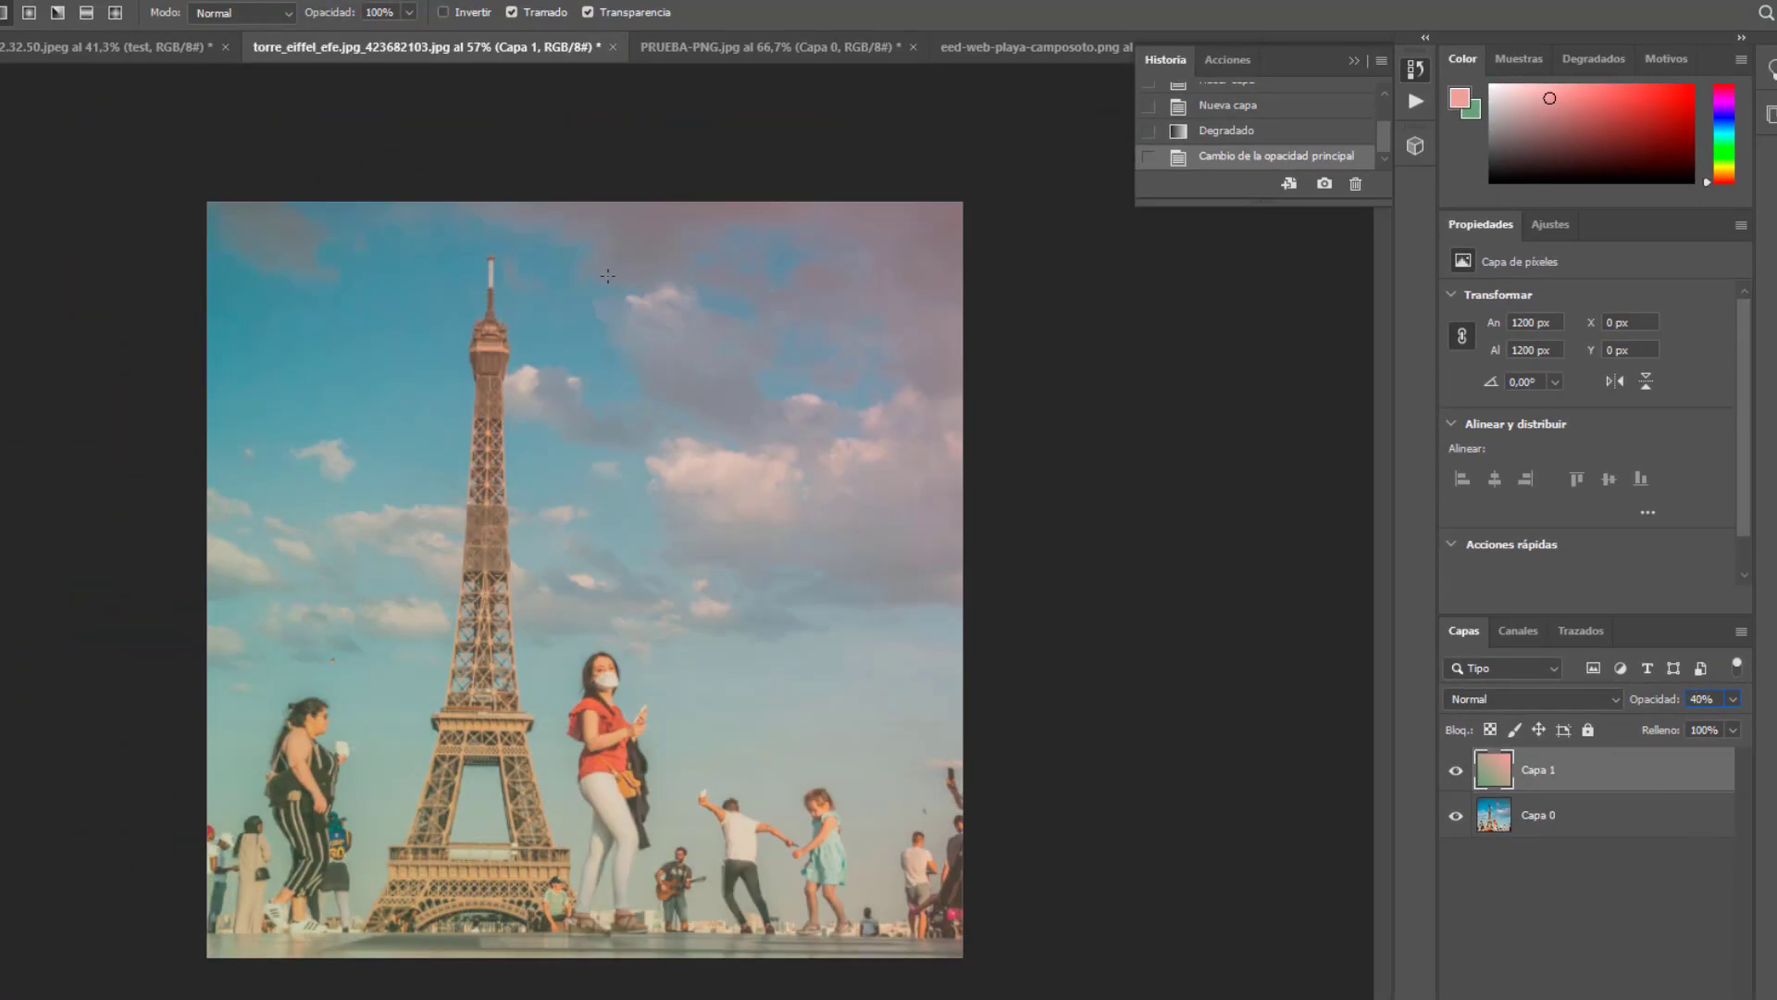
{"action": "type", "text": "v"}
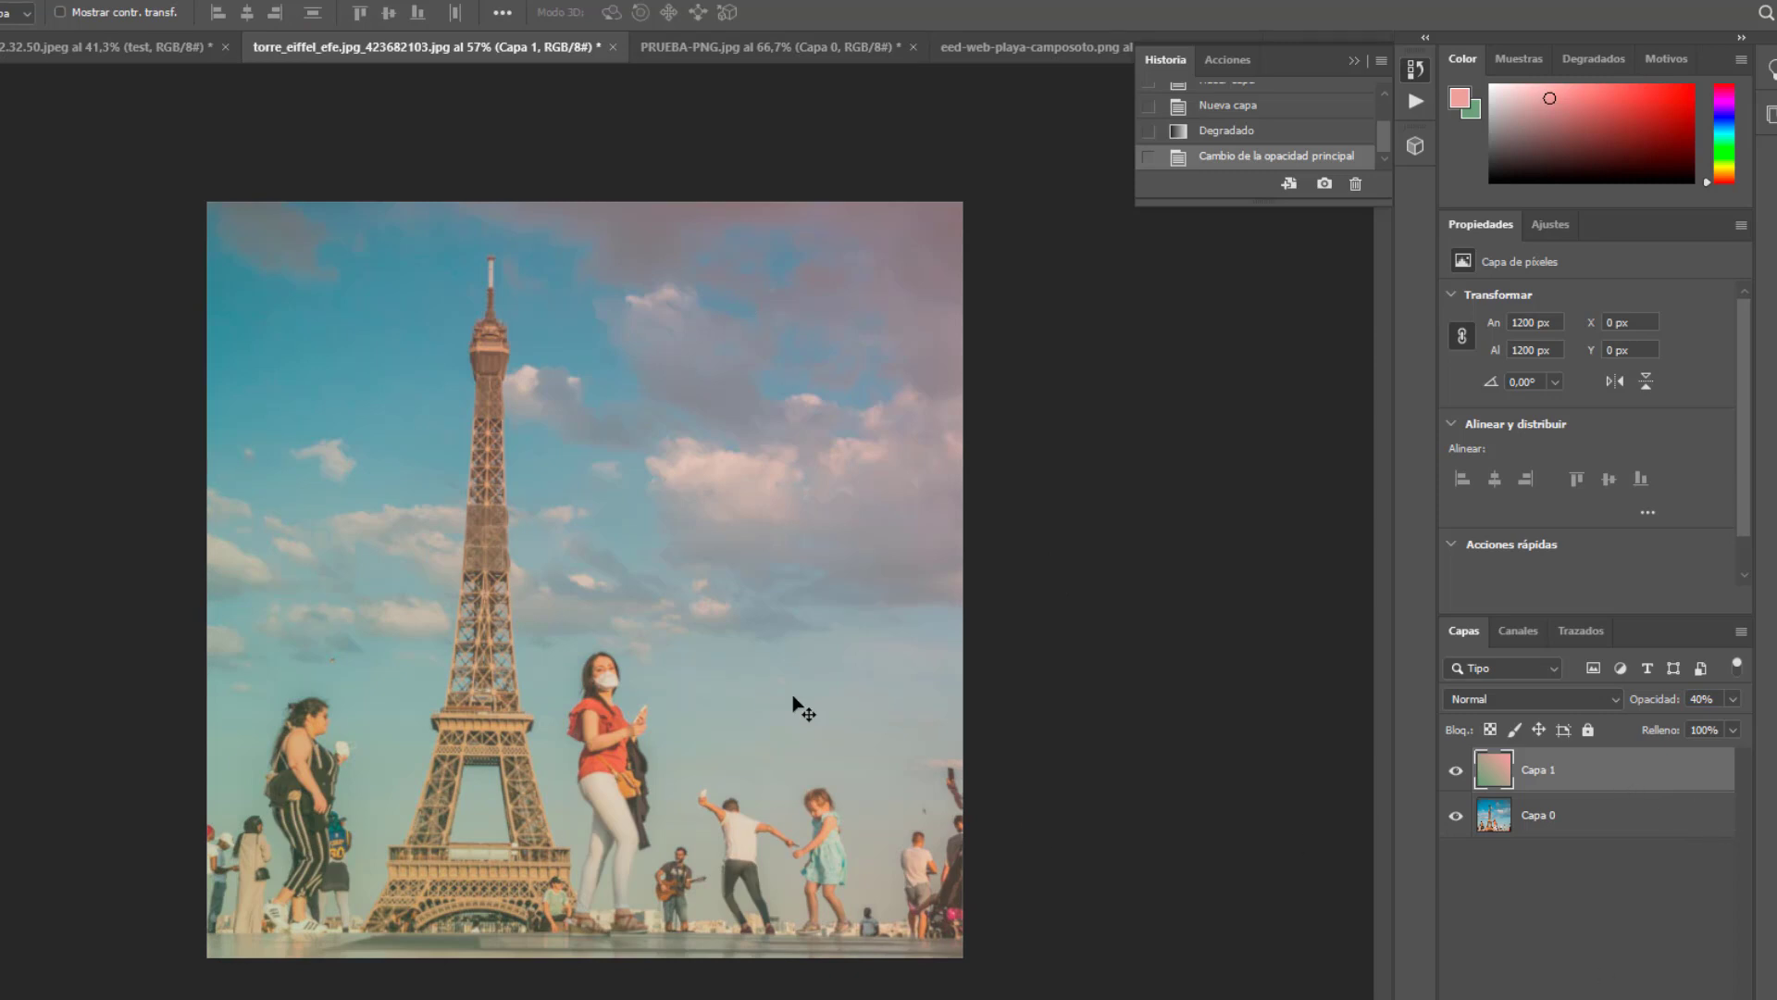
{"action": "left_click", "coordinate": [1661, 988]}
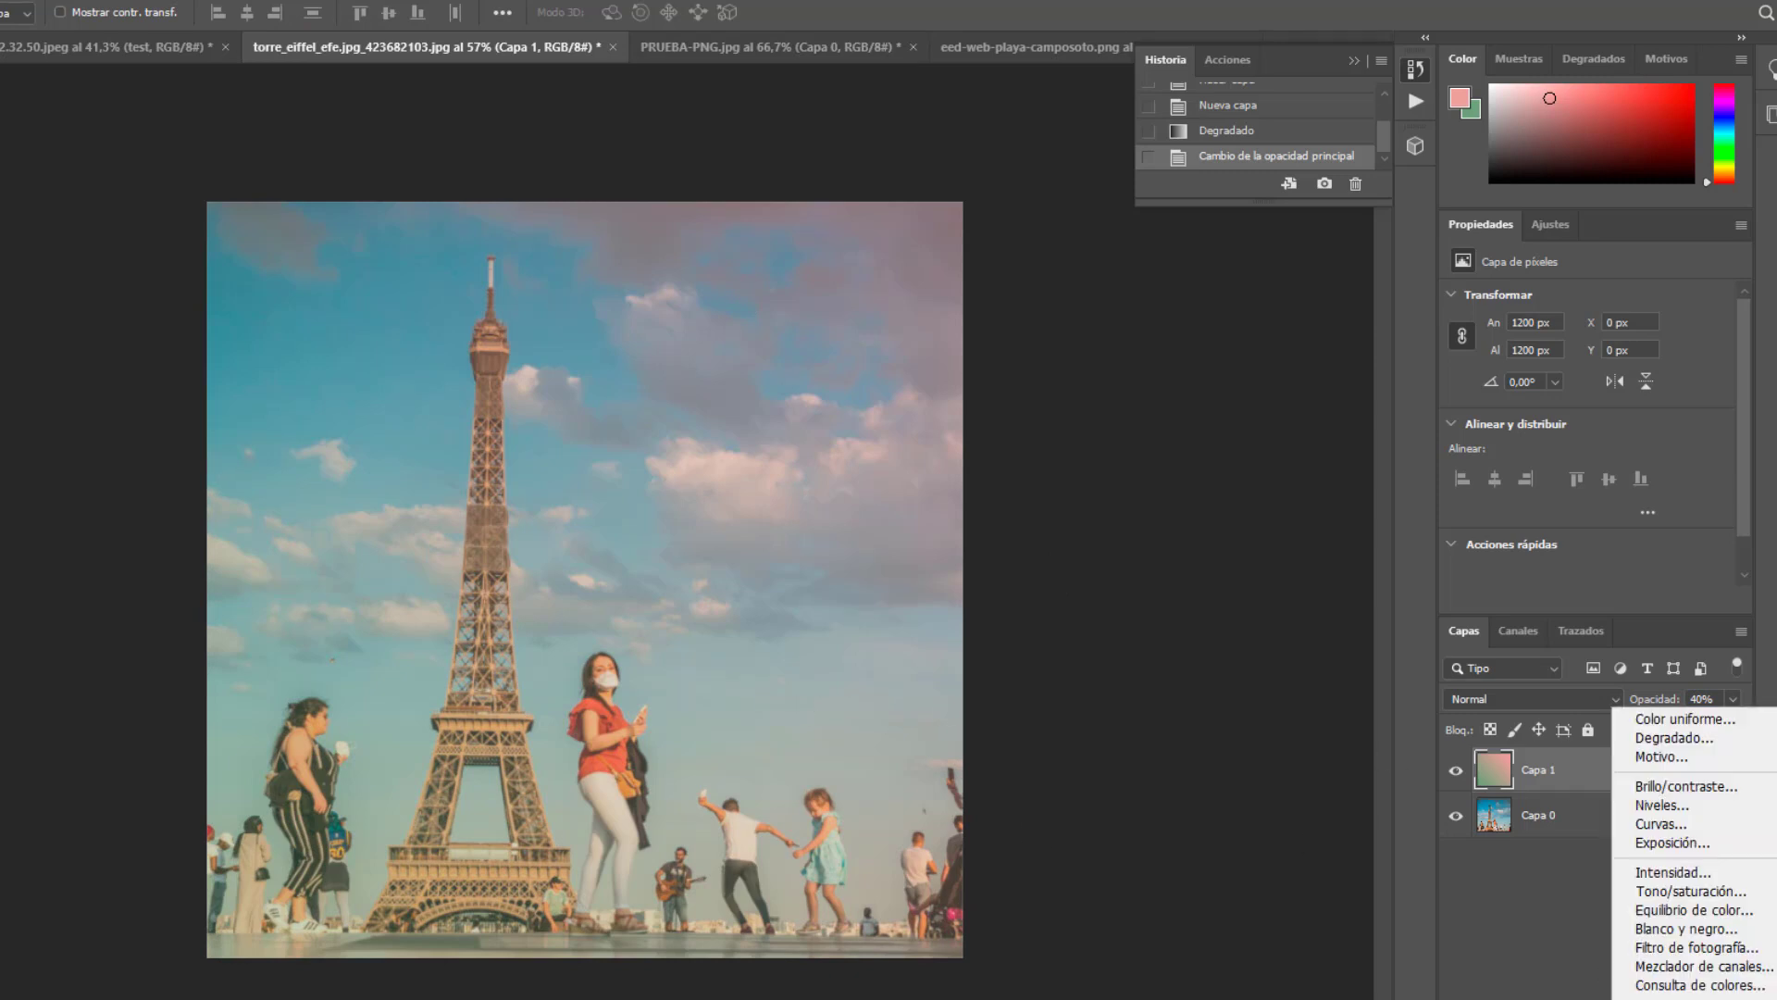
{"action": "left_click", "coordinate": [1671, 786]}
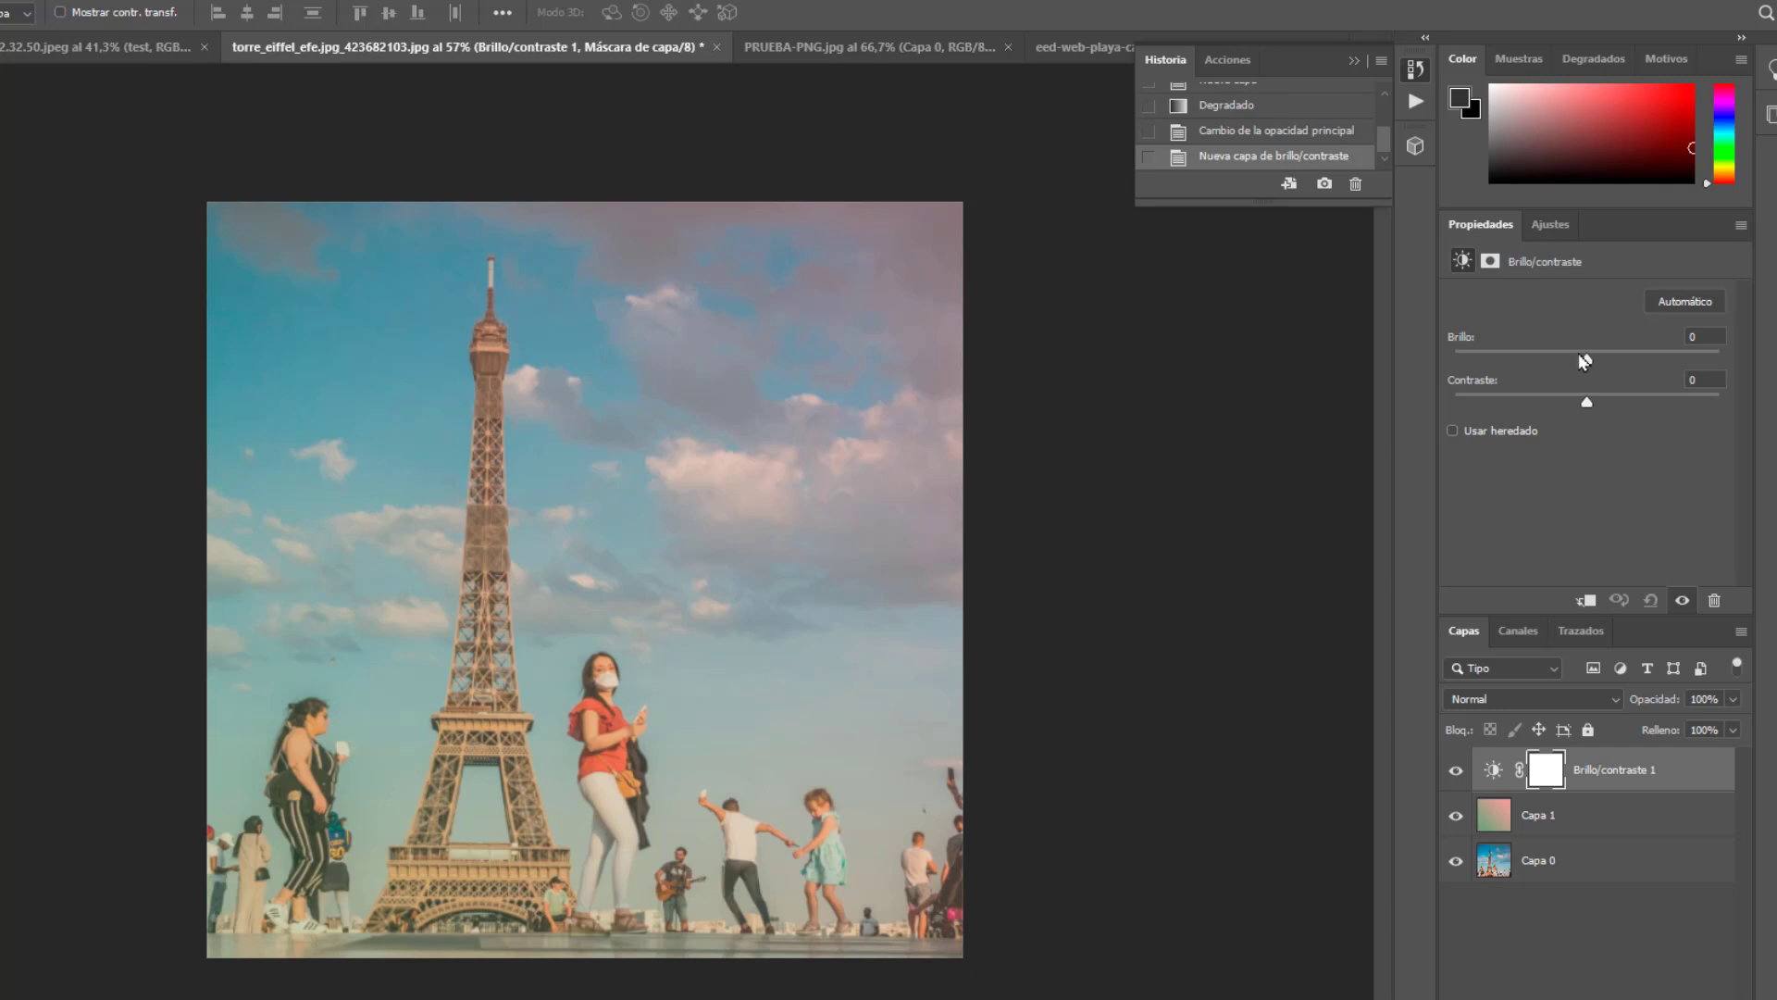
- Set Brillo/contraste 1 to brightness 14 and contrast 35 in the Properties panel
{"action": "mouse_move", "coordinate": [1585, 361]}
{"action": "left_mouse_down"}
{"action": "mouse_move", "coordinate": [1635, 403]}
{"action": "mouse_move", "coordinate": [1626, 361]}
{"action": "mouse_move", "coordinate": [1606, 362]}
{"action": "left_mouse_up"}
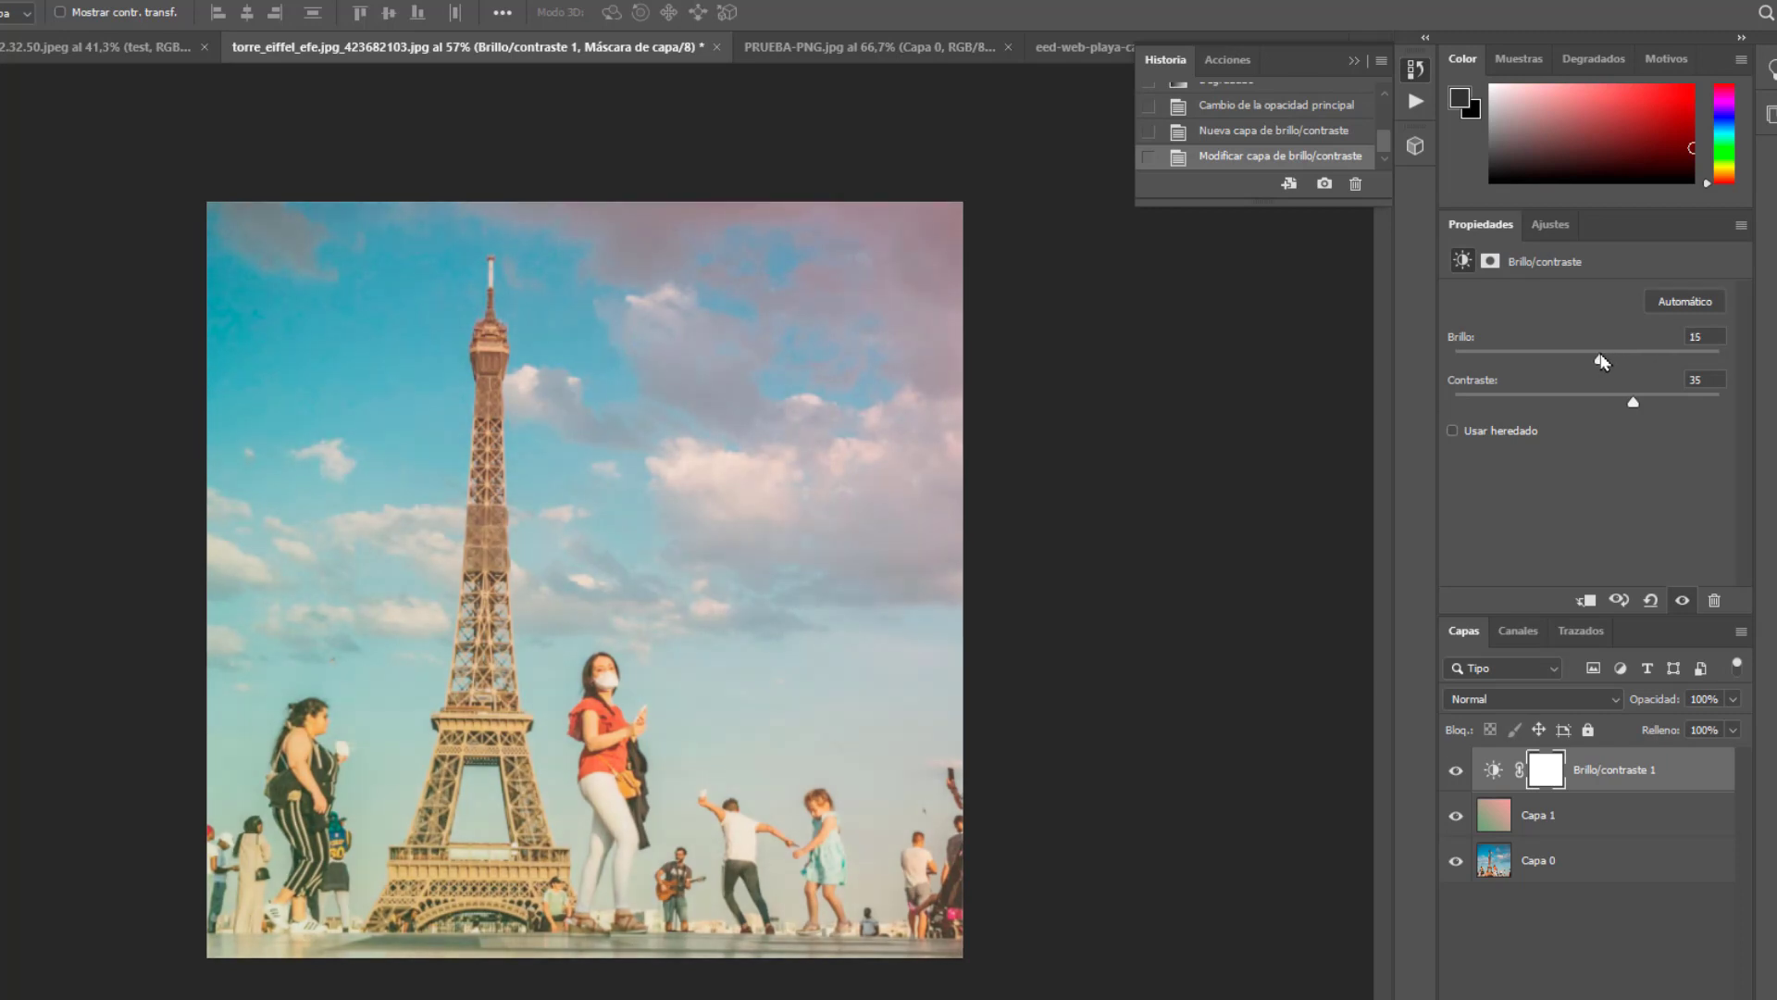
{"action": "key", "text": "m"}
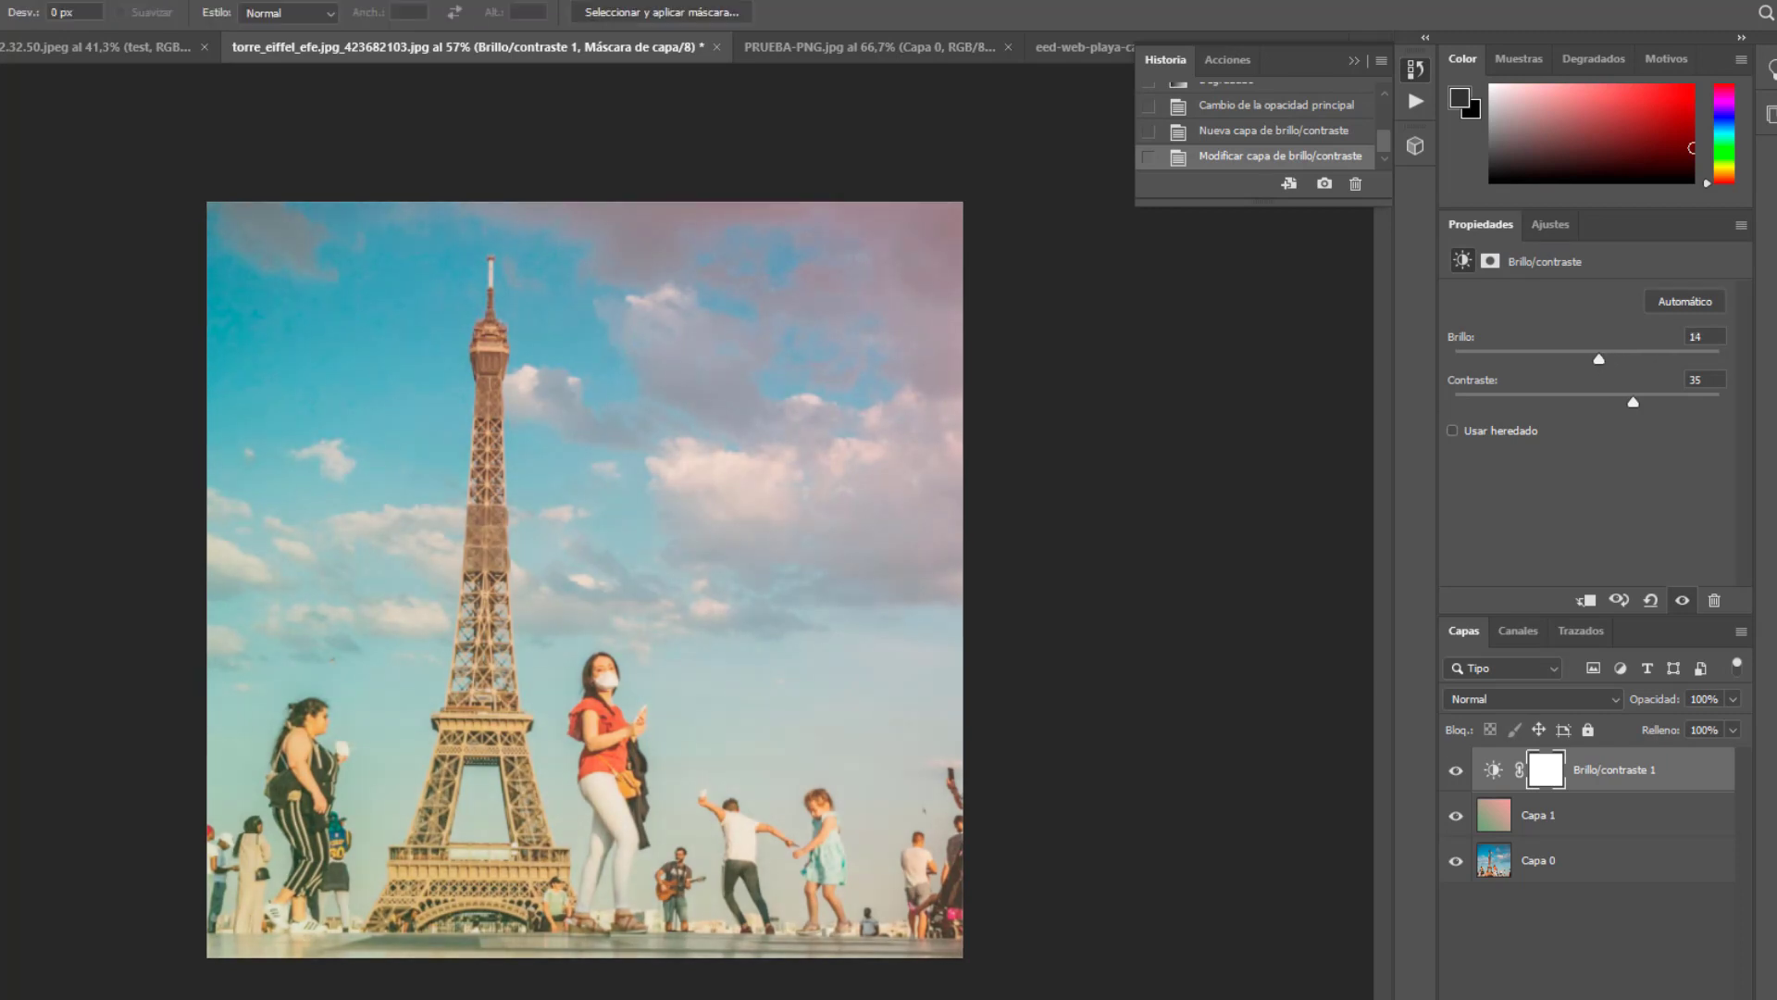
{"action": "scroll", "coordinate": [749, 782], "scroll_direction": "down", "scroll_amount": 1}
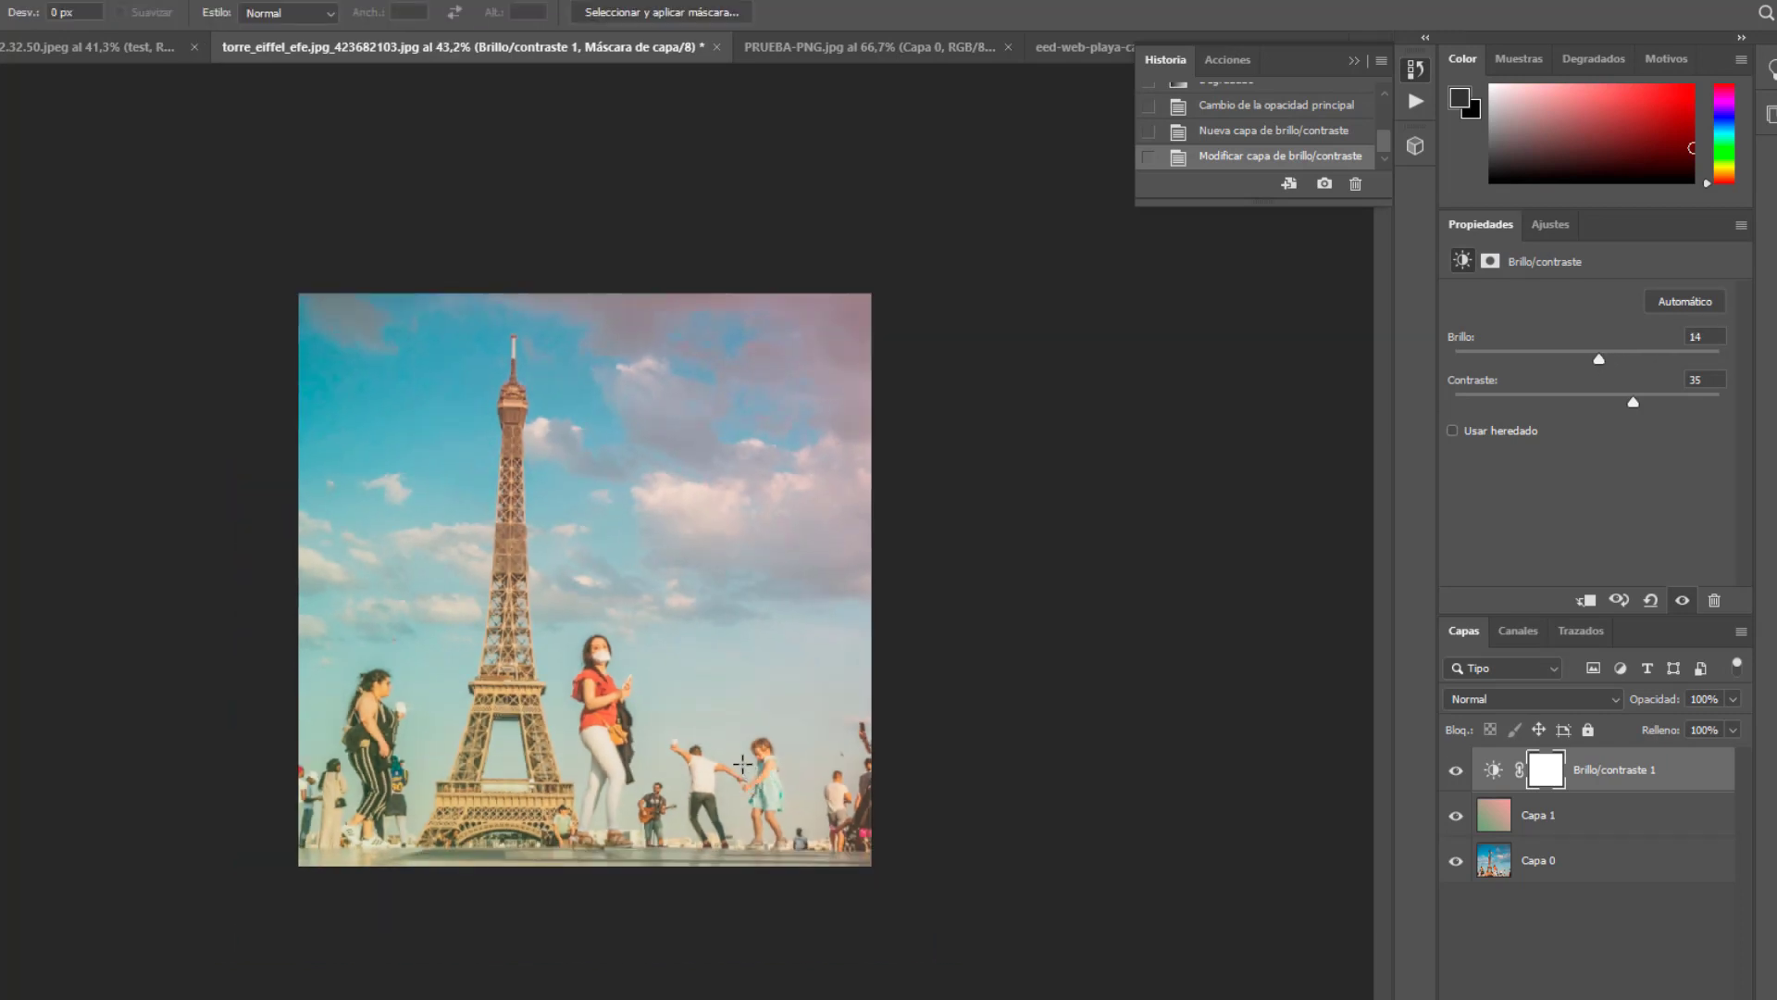
{"action": "scroll", "coordinate": [1294, 112], "scroll_direction": "up", "scroll_amount": 5}
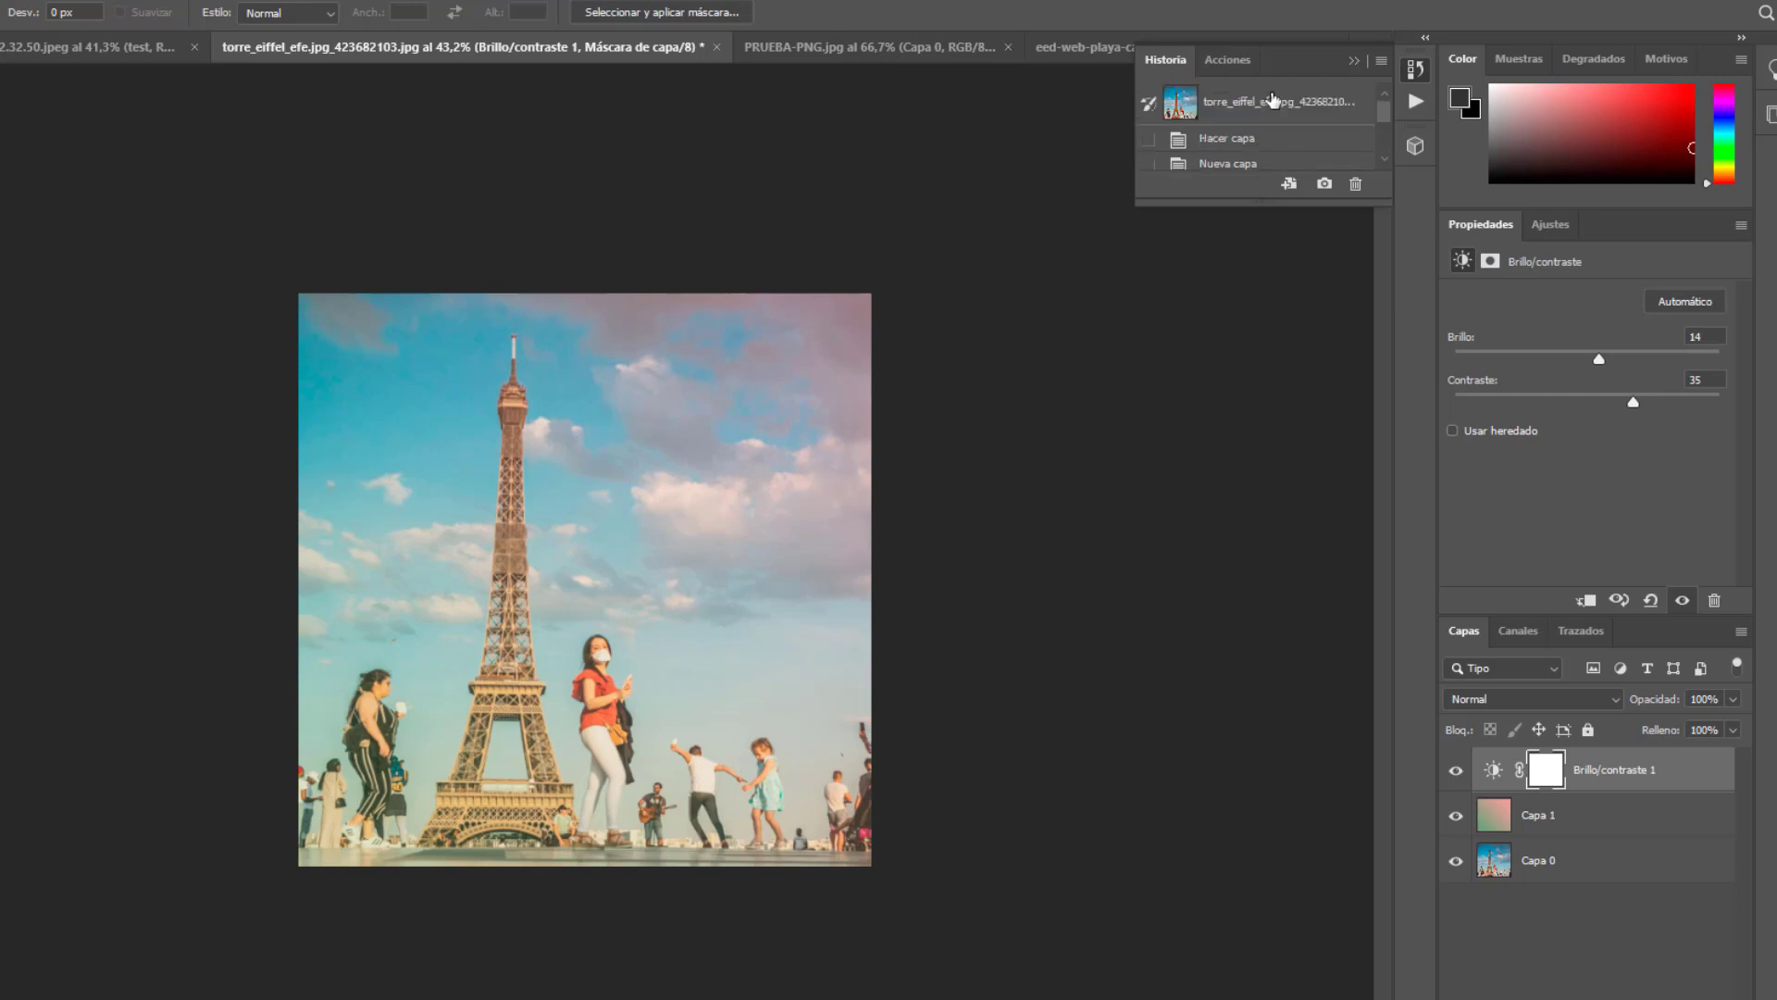
- Compare the original photo snapshot with the latest edited state in History
{"action": "left_click", "coordinate": [1273, 100]}
{"action": "scroll", "coordinate": [1268, 129], "scroll_direction": "down", "scroll_amount": 5}
{"action": "left_click", "coordinate": [1256, 159]}
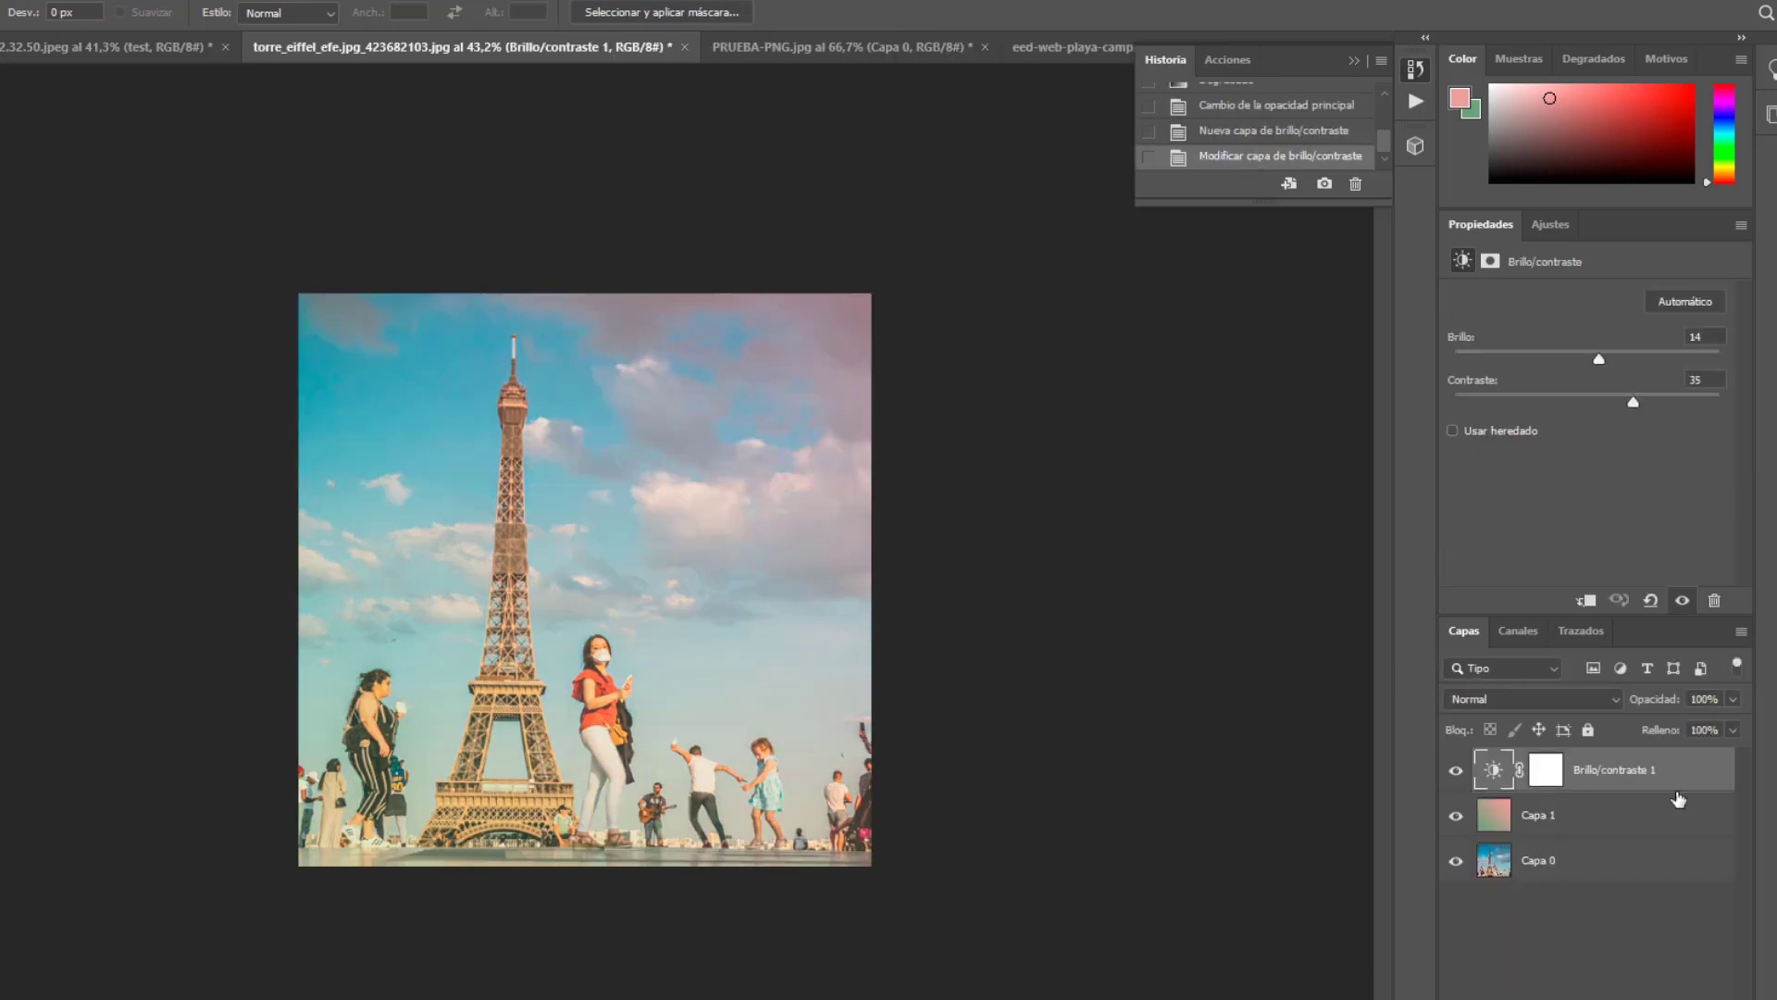
- Select Capa 1 and make a darker red the foreground colour
{"action": "left_click", "coordinate": [1647, 823]}
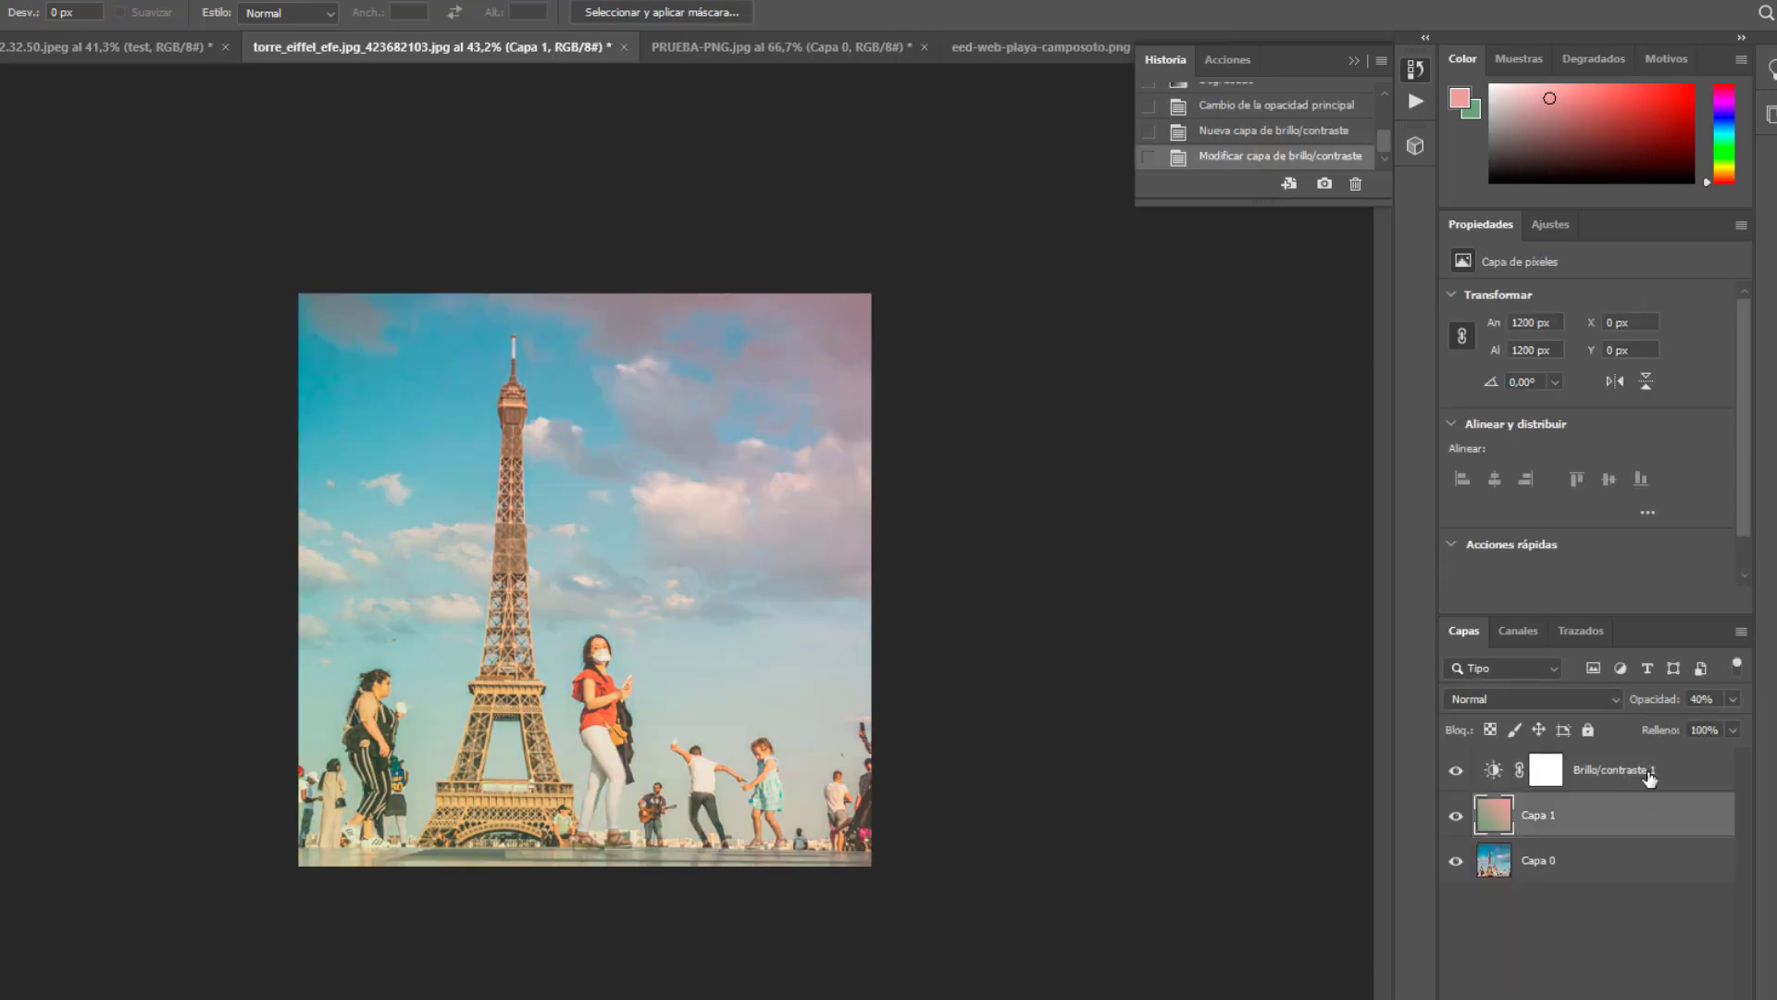
{"action": "left_click", "coordinate": [1461, 100]}
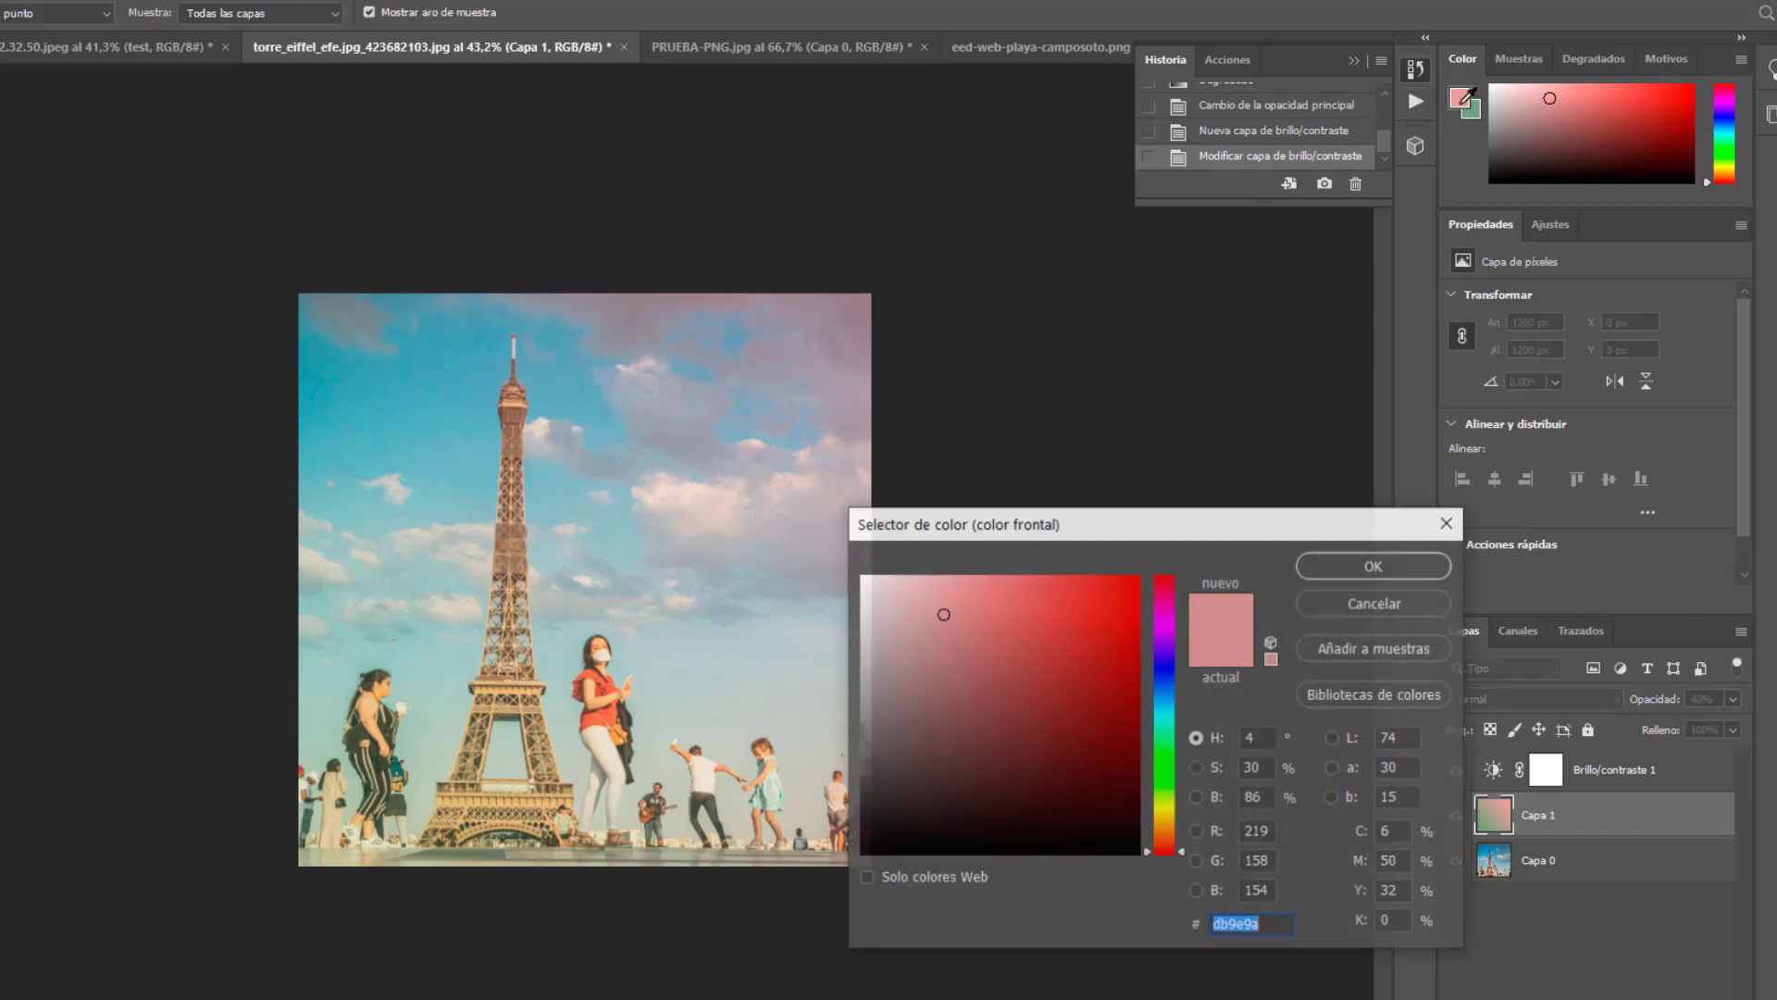
{"action": "left_click", "coordinate": [1029, 678]}
{"action": "left_click", "coordinate": [1375, 565]}
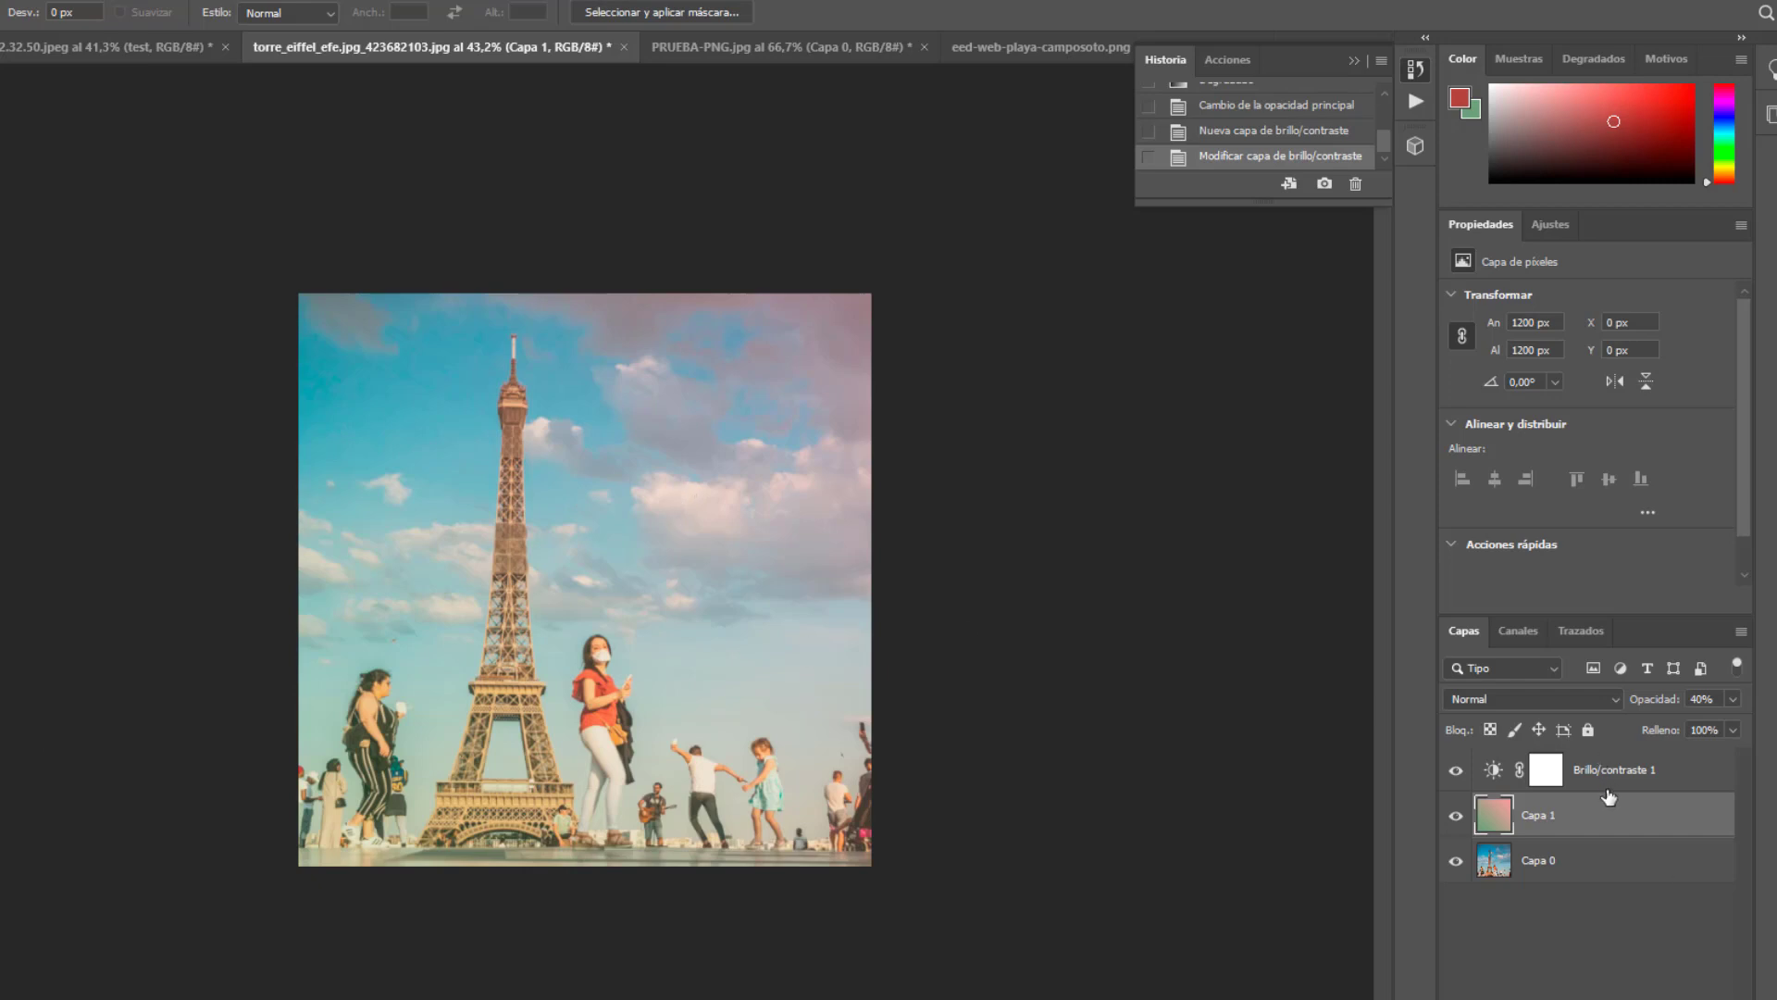
- Replace the old layers with two empty layers and draw a red-to-green gradient on Capa 1
{"action": "key", "text": "Delete"}
{"action": "left_click", "coordinate": [1657, 770]}
{"action": "key", "text": "Delete"}
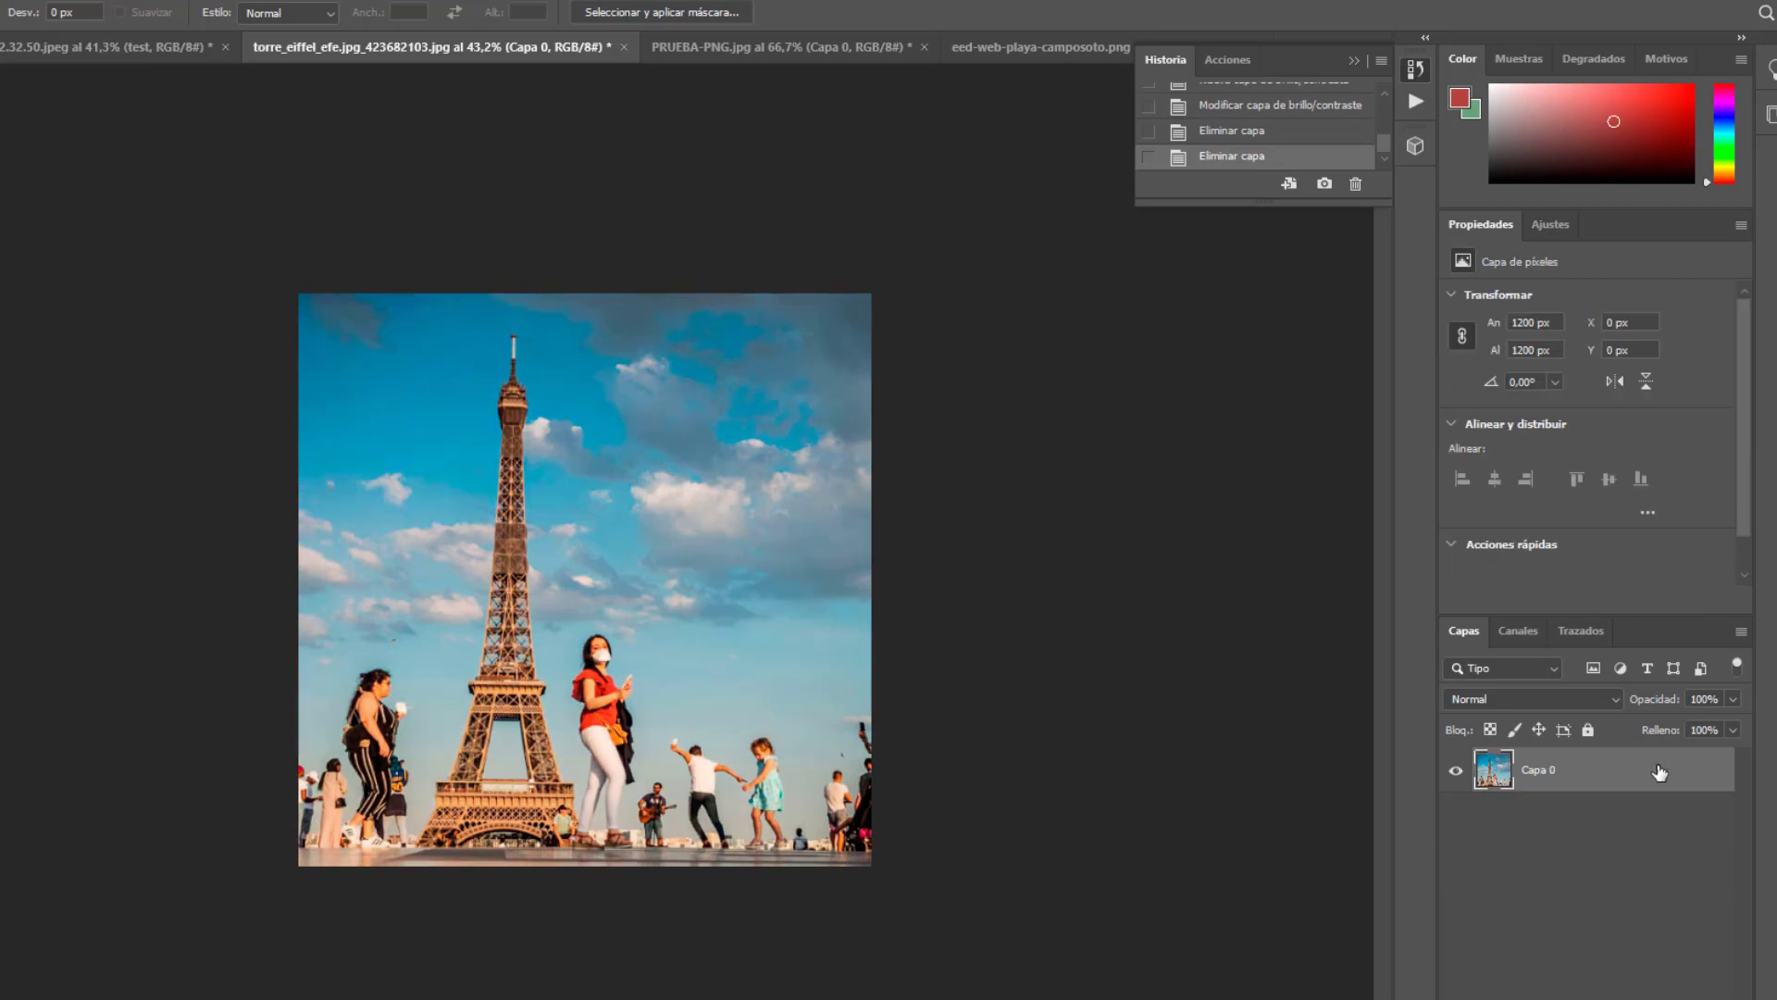
{"action": "key", "text": "ctrl+shift+alt+n"}
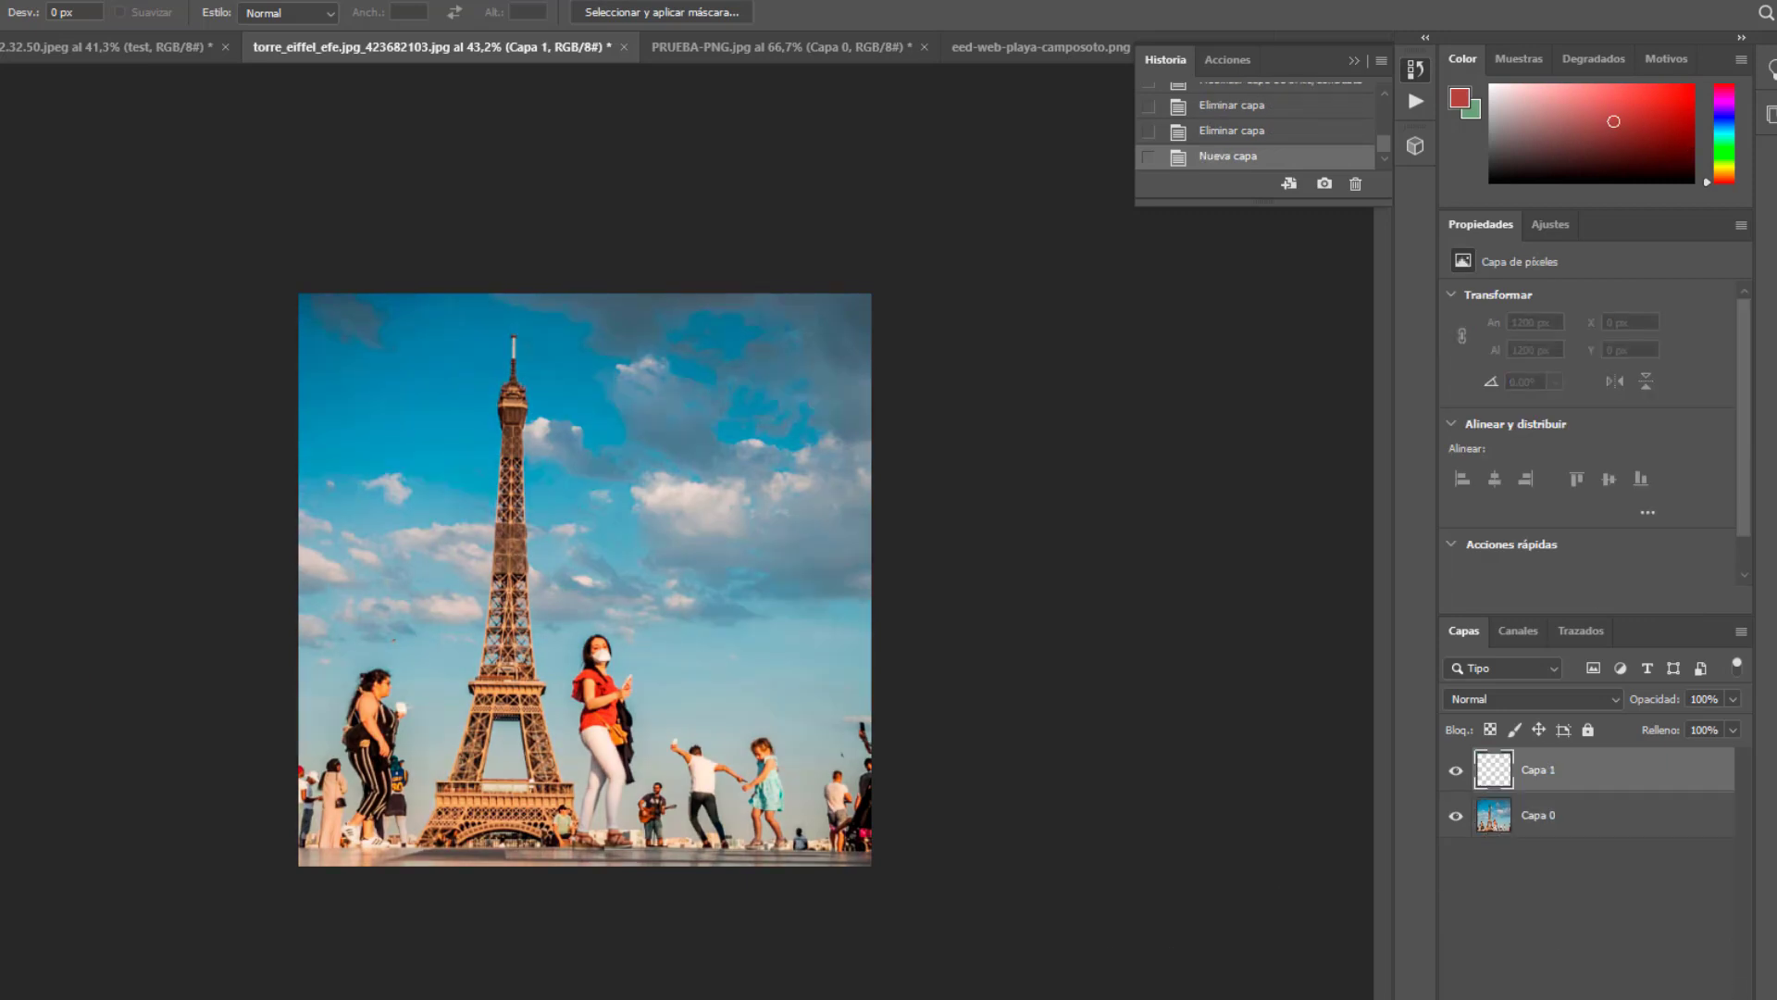
{"action": "key", "text": "ctrl+shift+alt+n"}
{"action": "left_click", "coordinate": [1575, 815]}
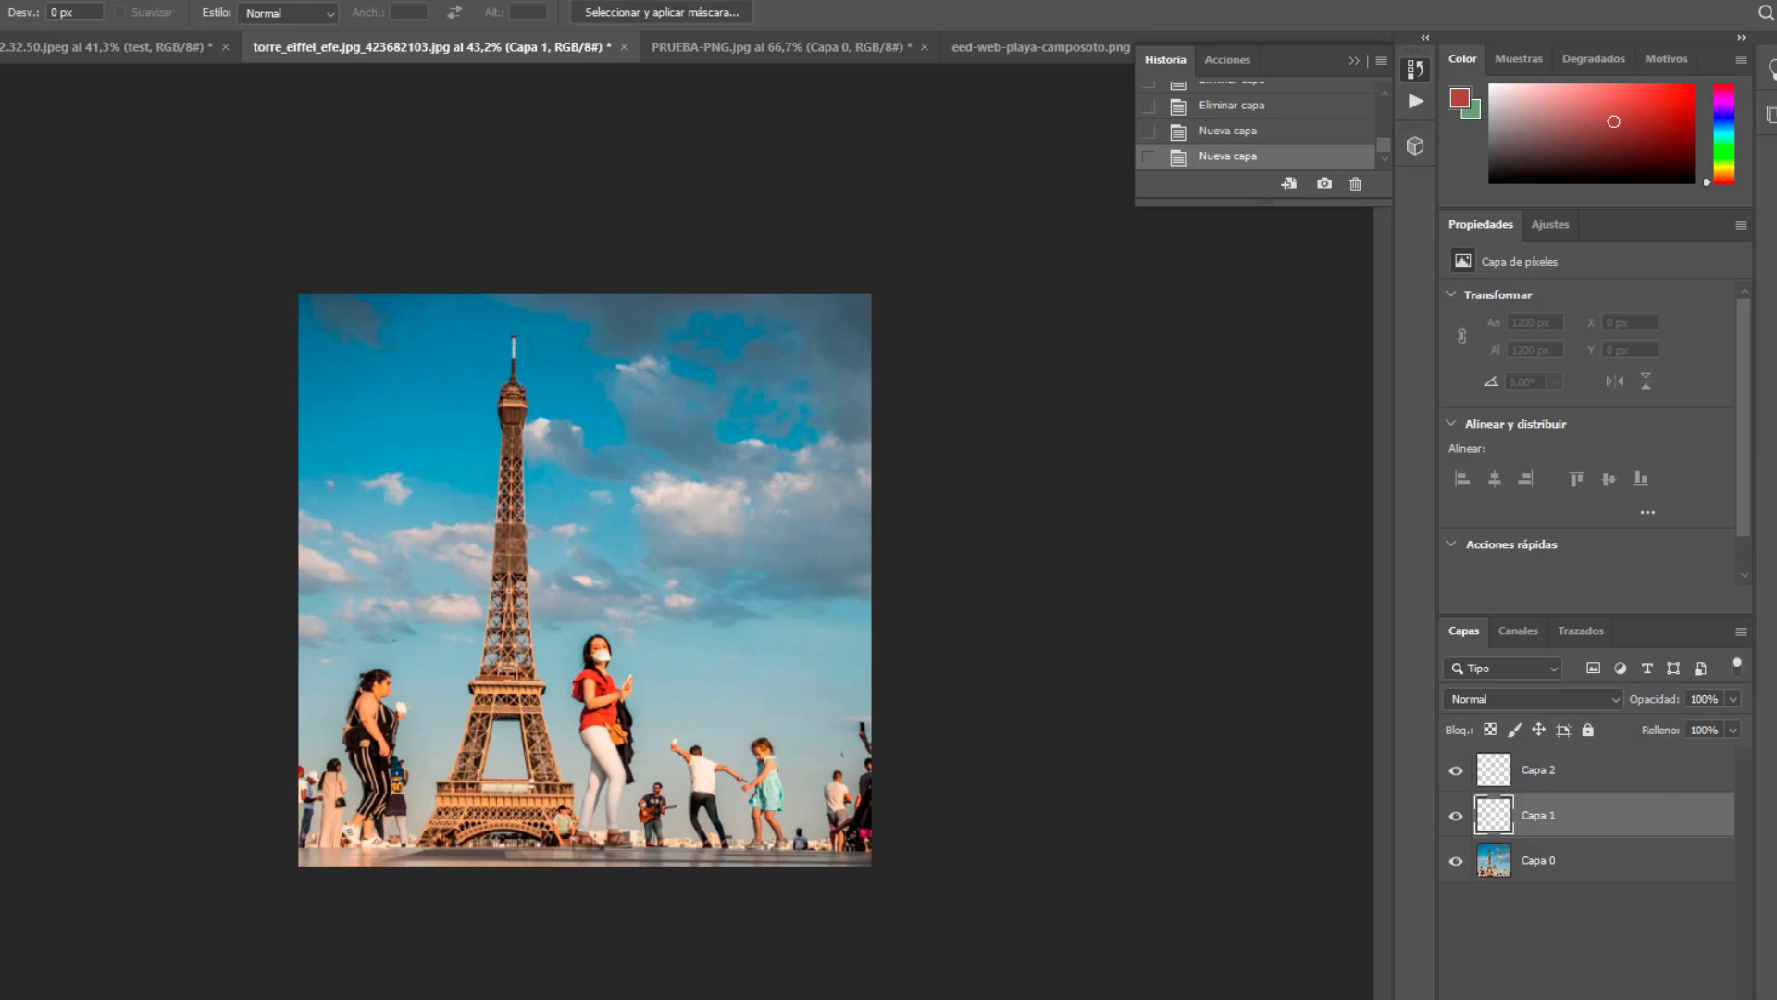
{"action": "key", "text": "g"}
{"action": "left_click_drag", "start_coordinate": [788, 355], "coordinate": [477, 667]}
- With Capa 2 selected, set foreground #800000 and background #0e3a0c
{"action": "left_click", "coordinate": [1641, 777]}
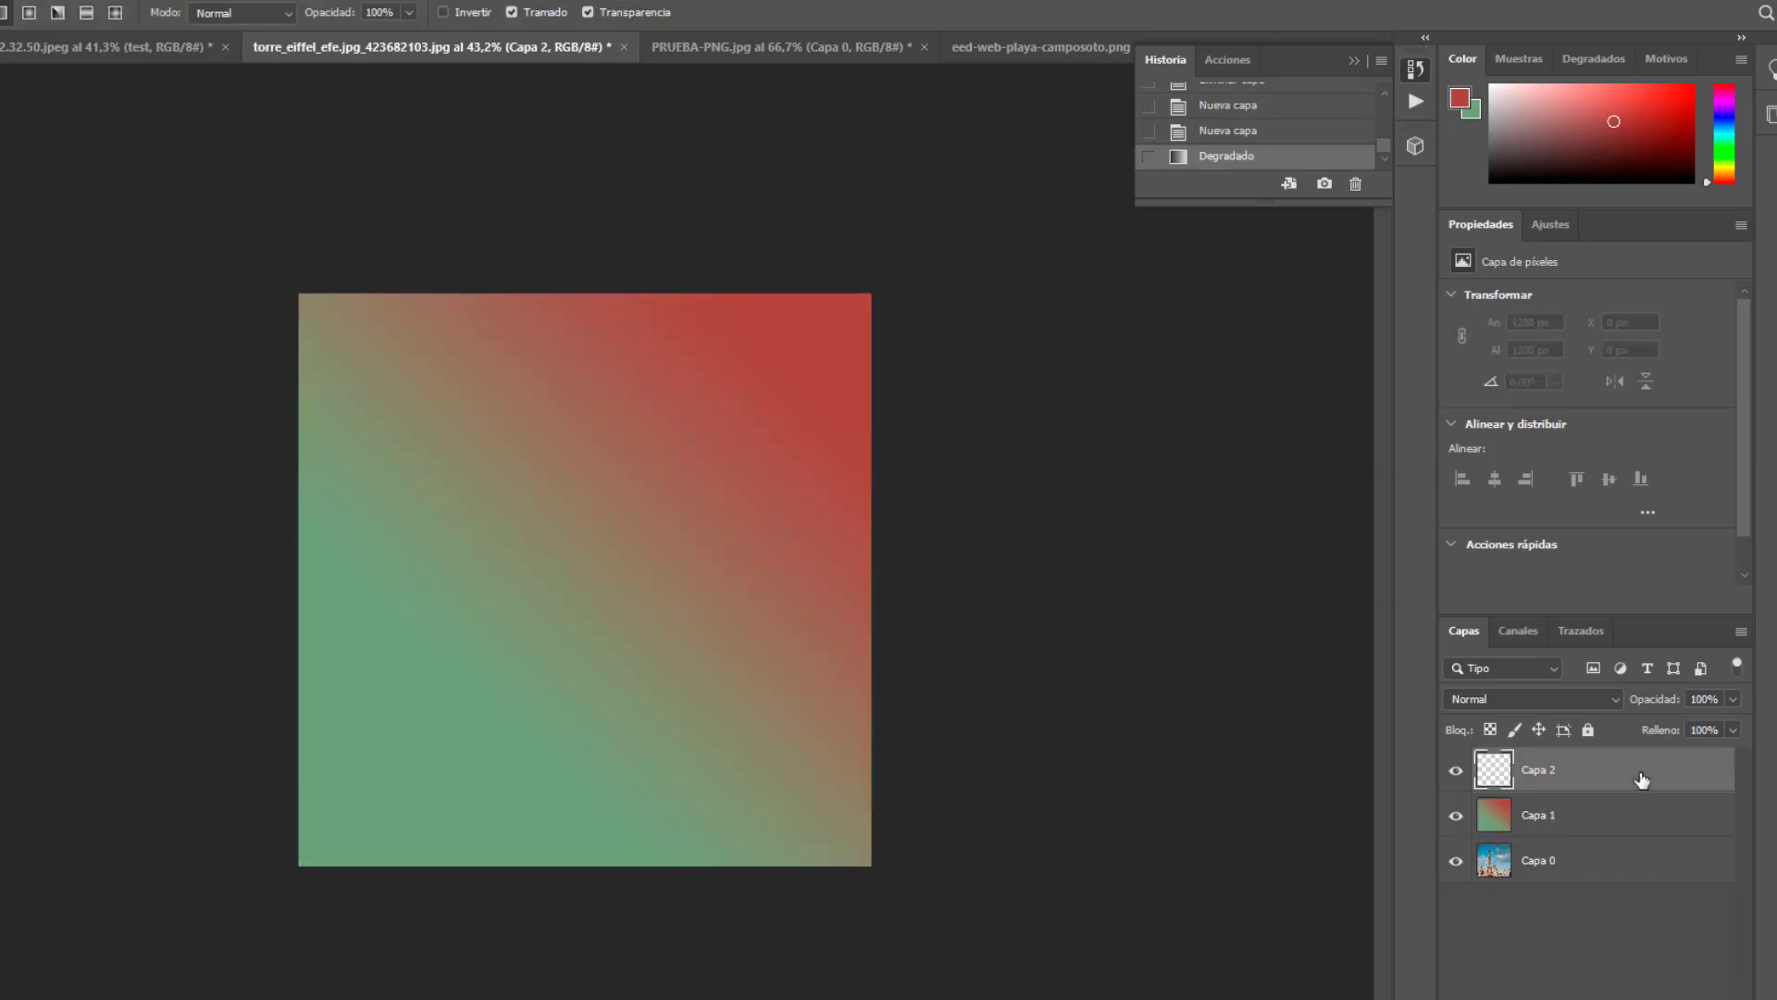
{"action": "left_click", "coordinate": [2, 13]}
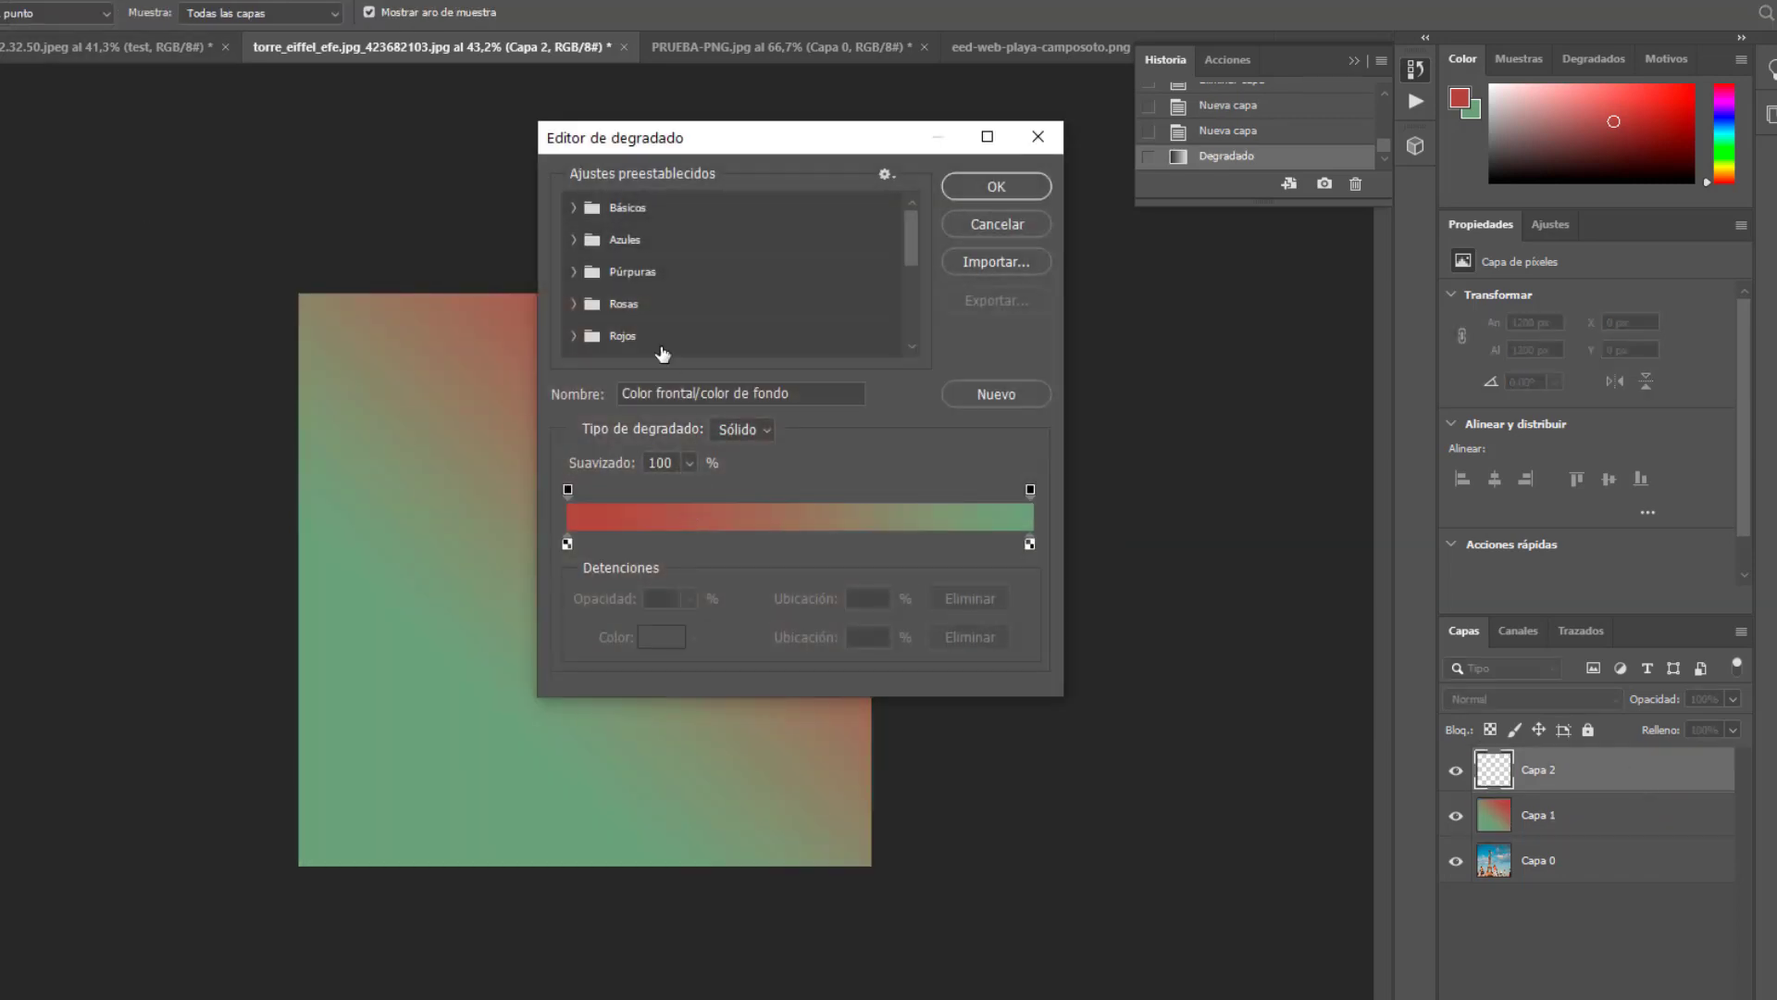
{"action": "left_click", "coordinate": [996, 225]}
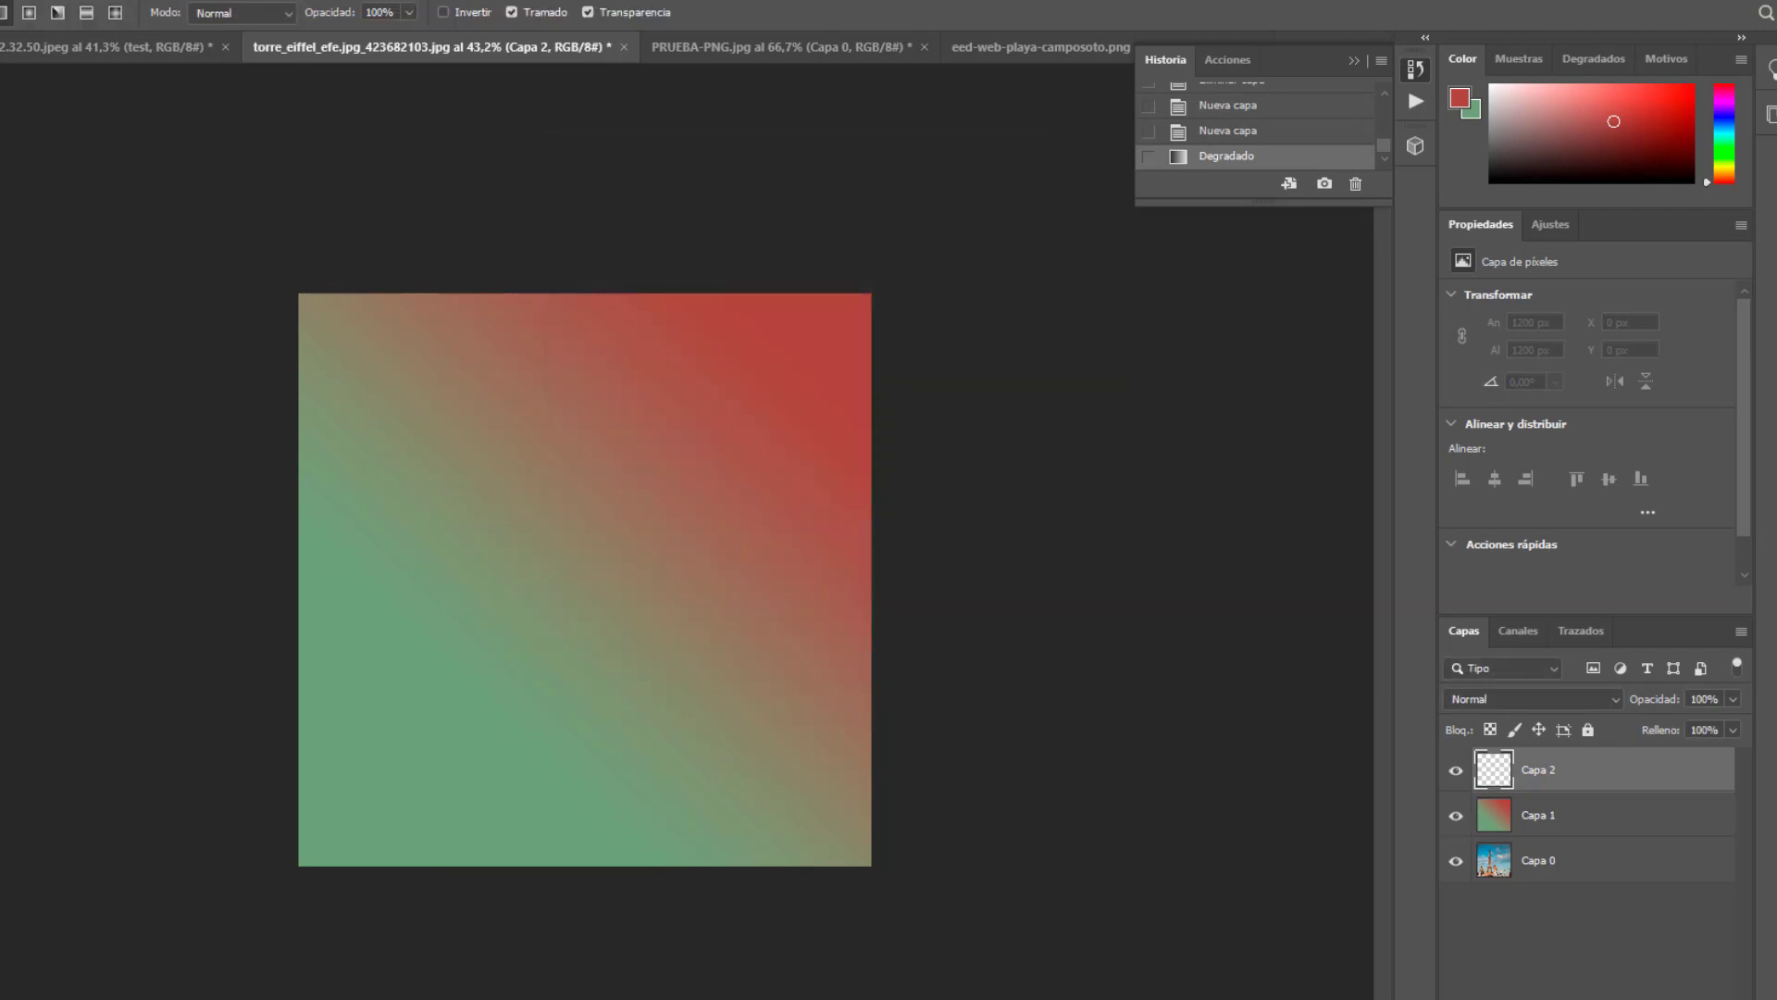
{"action": "left_click", "coordinate": [1460, 97]}
{"action": "type", "text": "800000"}
{"action": "key", "text": "Return"}
{"action": "left_click", "coordinate": [1471, 109]}
{"action": "type", "text": "0e3a0c"}
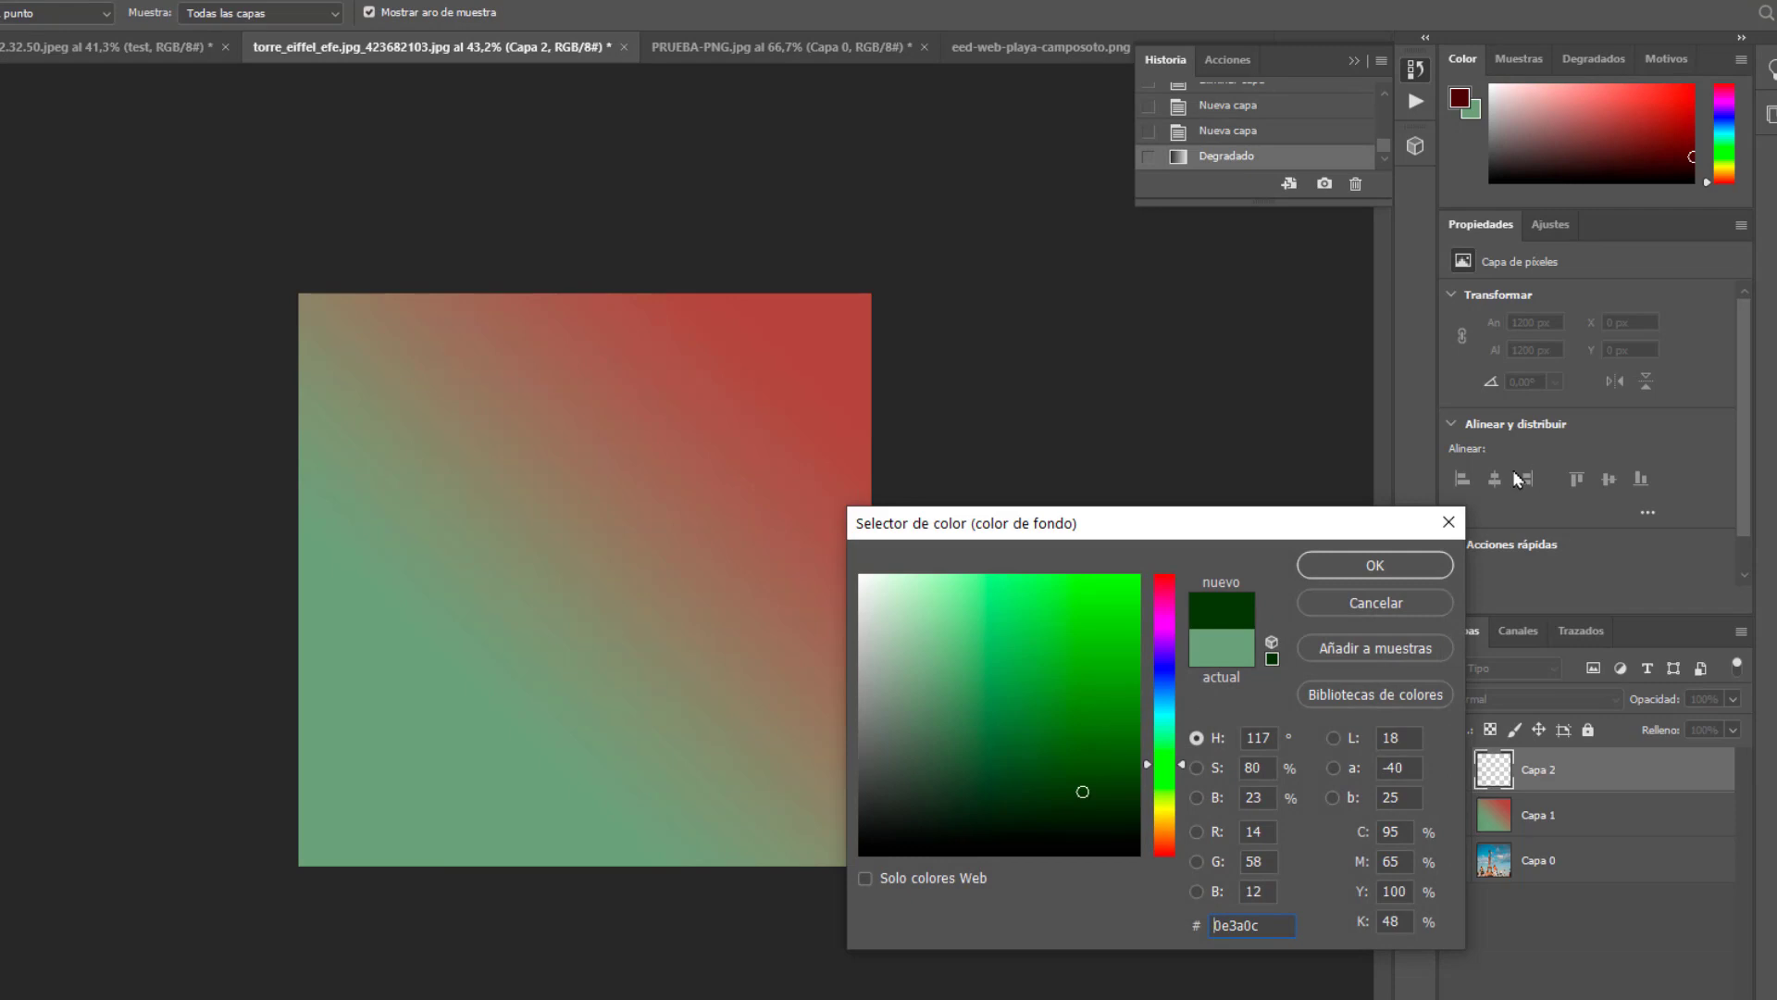
{"action": "left_click", "coordinate": [1375, 566]}
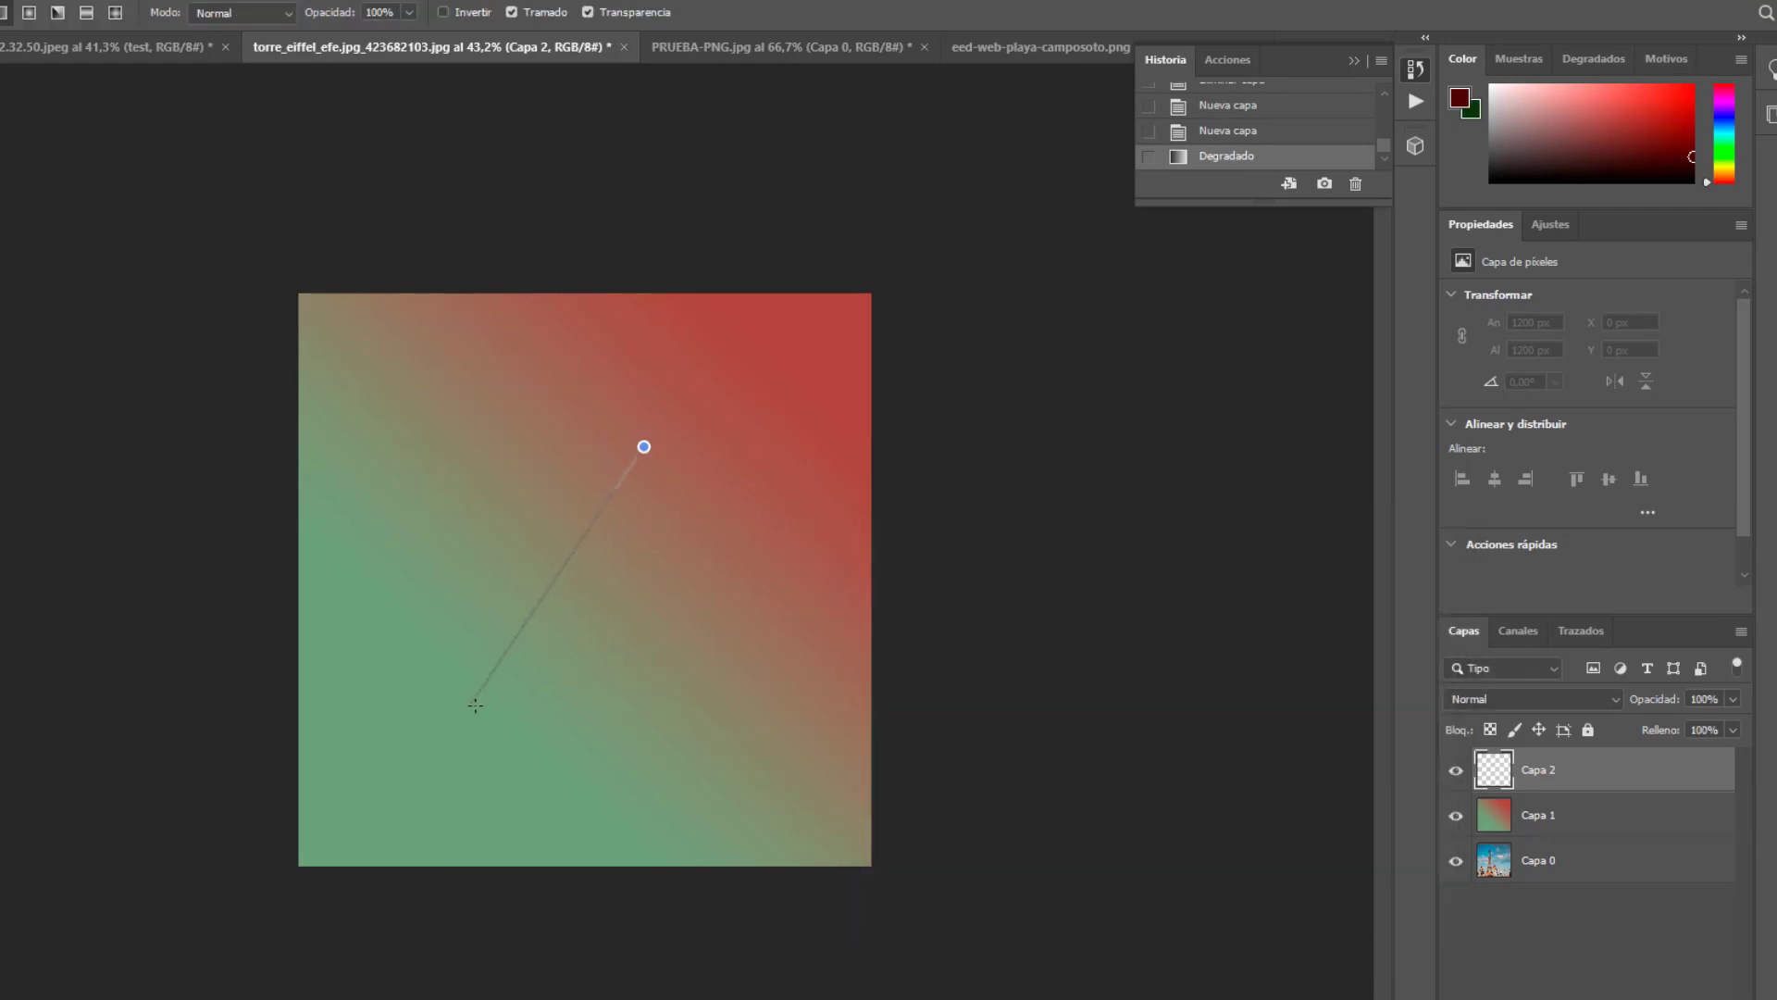
- Fill Capa 2 with a diagonal red-to-green gradient, lower its opacity, and set Capa 1 to 20%
{"action": "left_click_drag", "start_coordinate": [644, 446], "coordinate": [475, 705]}
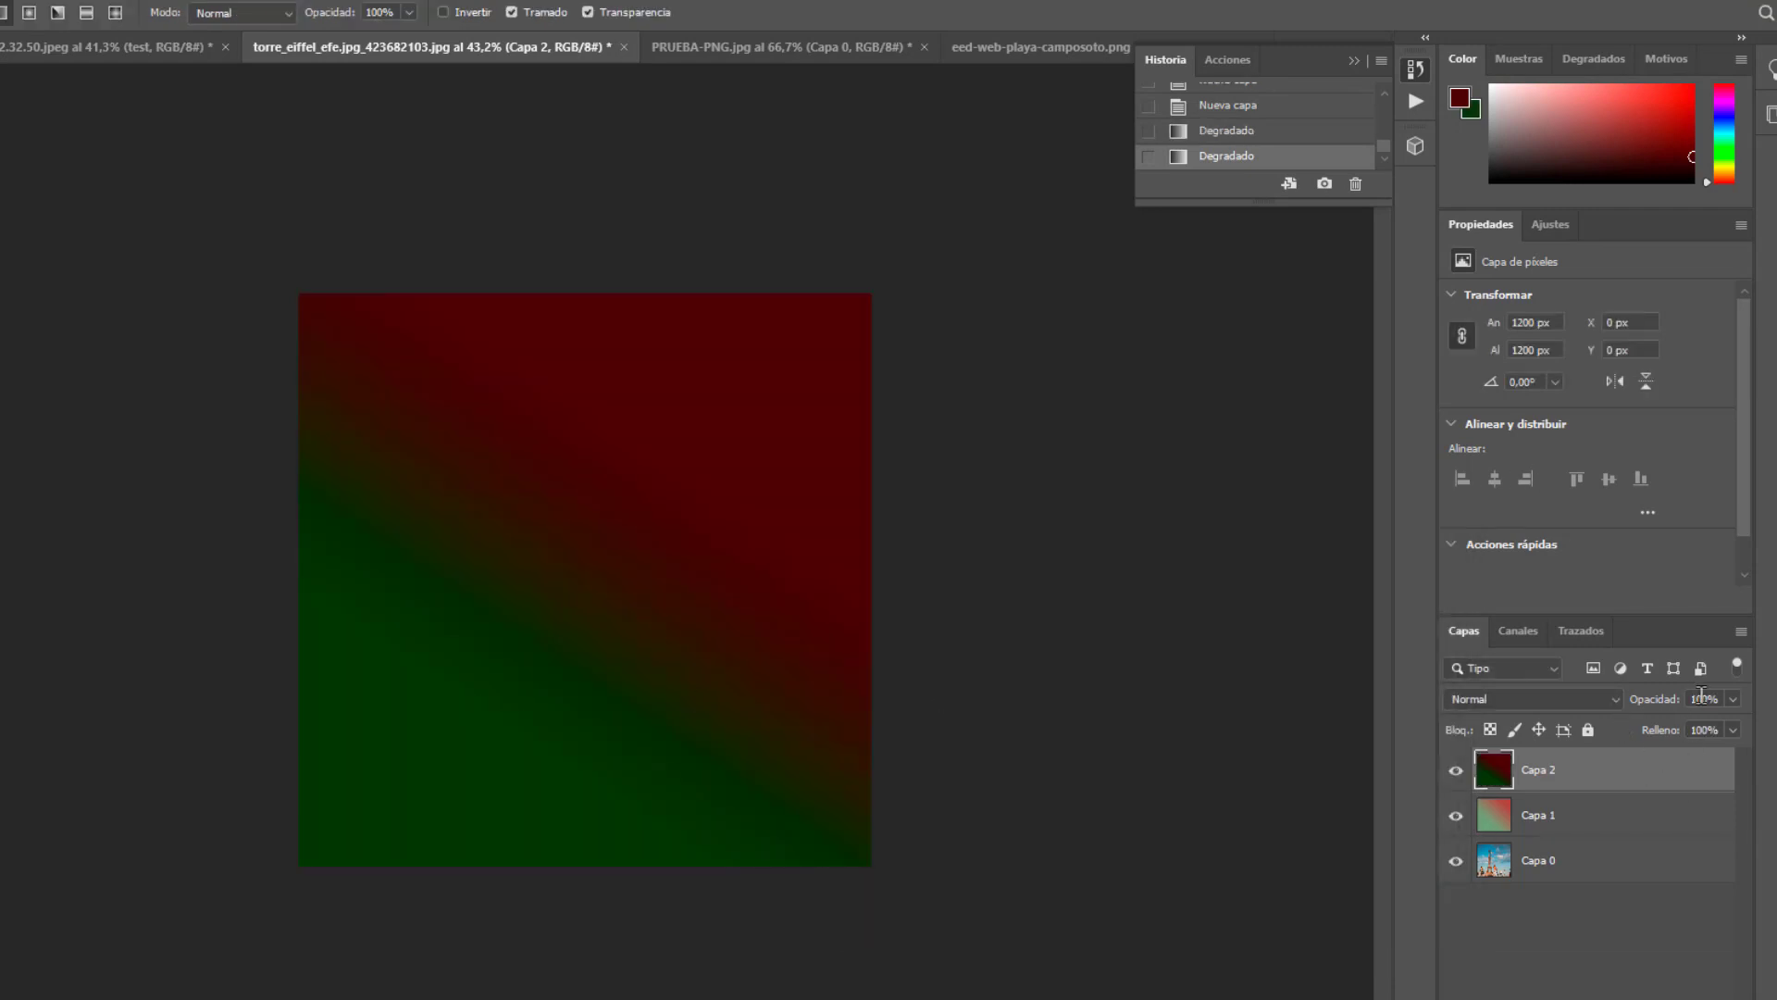
{"action": "type", "text": "0"}
{"action": "key", "text": "Return"}
{"action": "left_click", "coordinate": [1666, 814]}
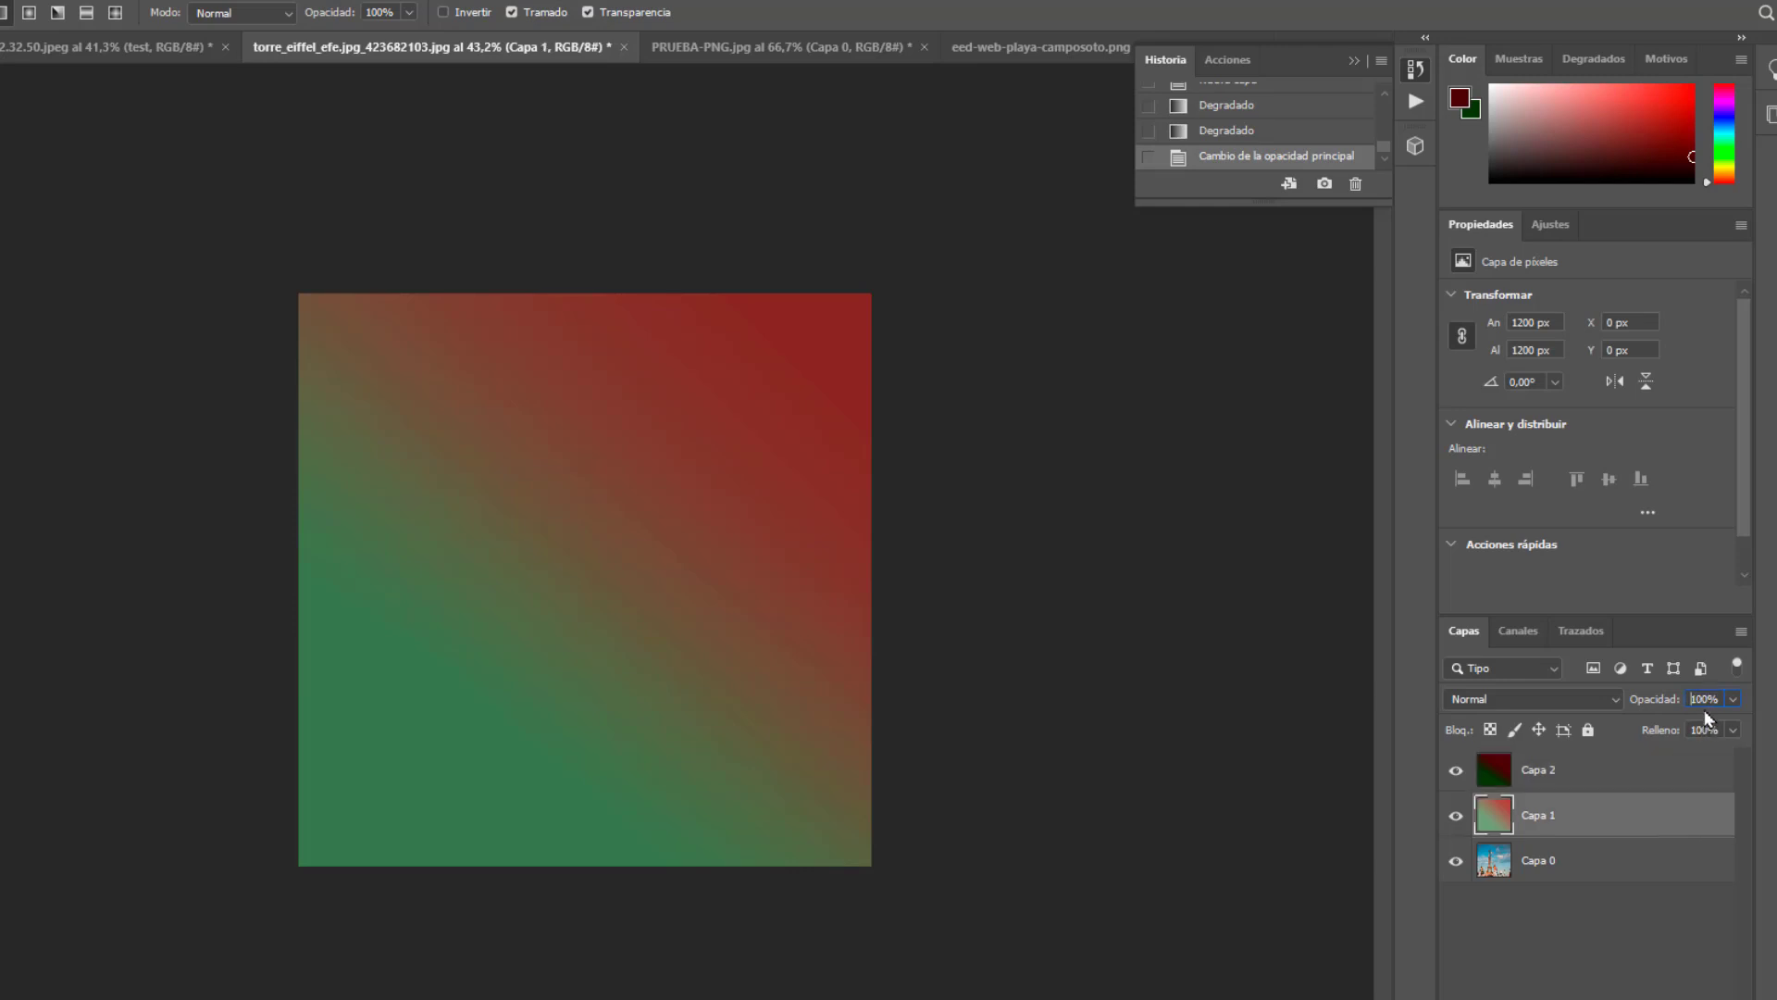
{"action": "type", "text": "20"}
{"action": "key", "text": "Return"}
{"action": "left_click", "coordinate": [1577, 946]}
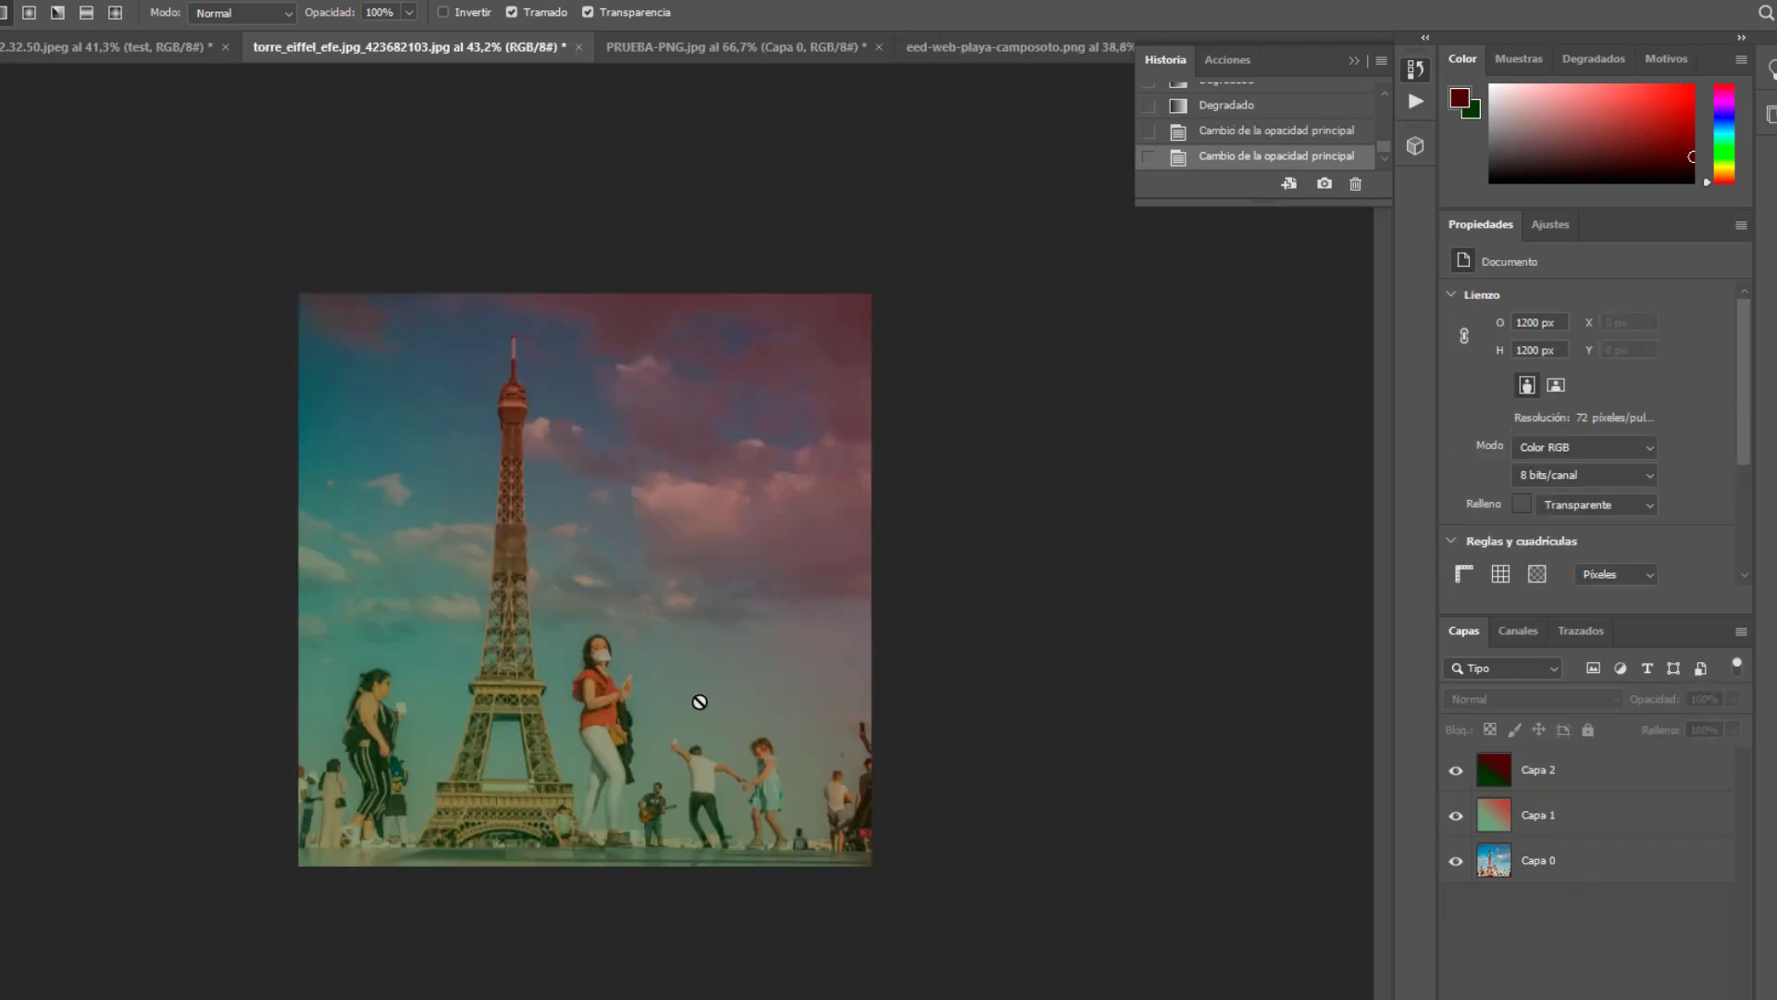
{"action": "scroll", "coordinate": [717, 699], "scroll_direction": "up", "scroll_amount": 2}
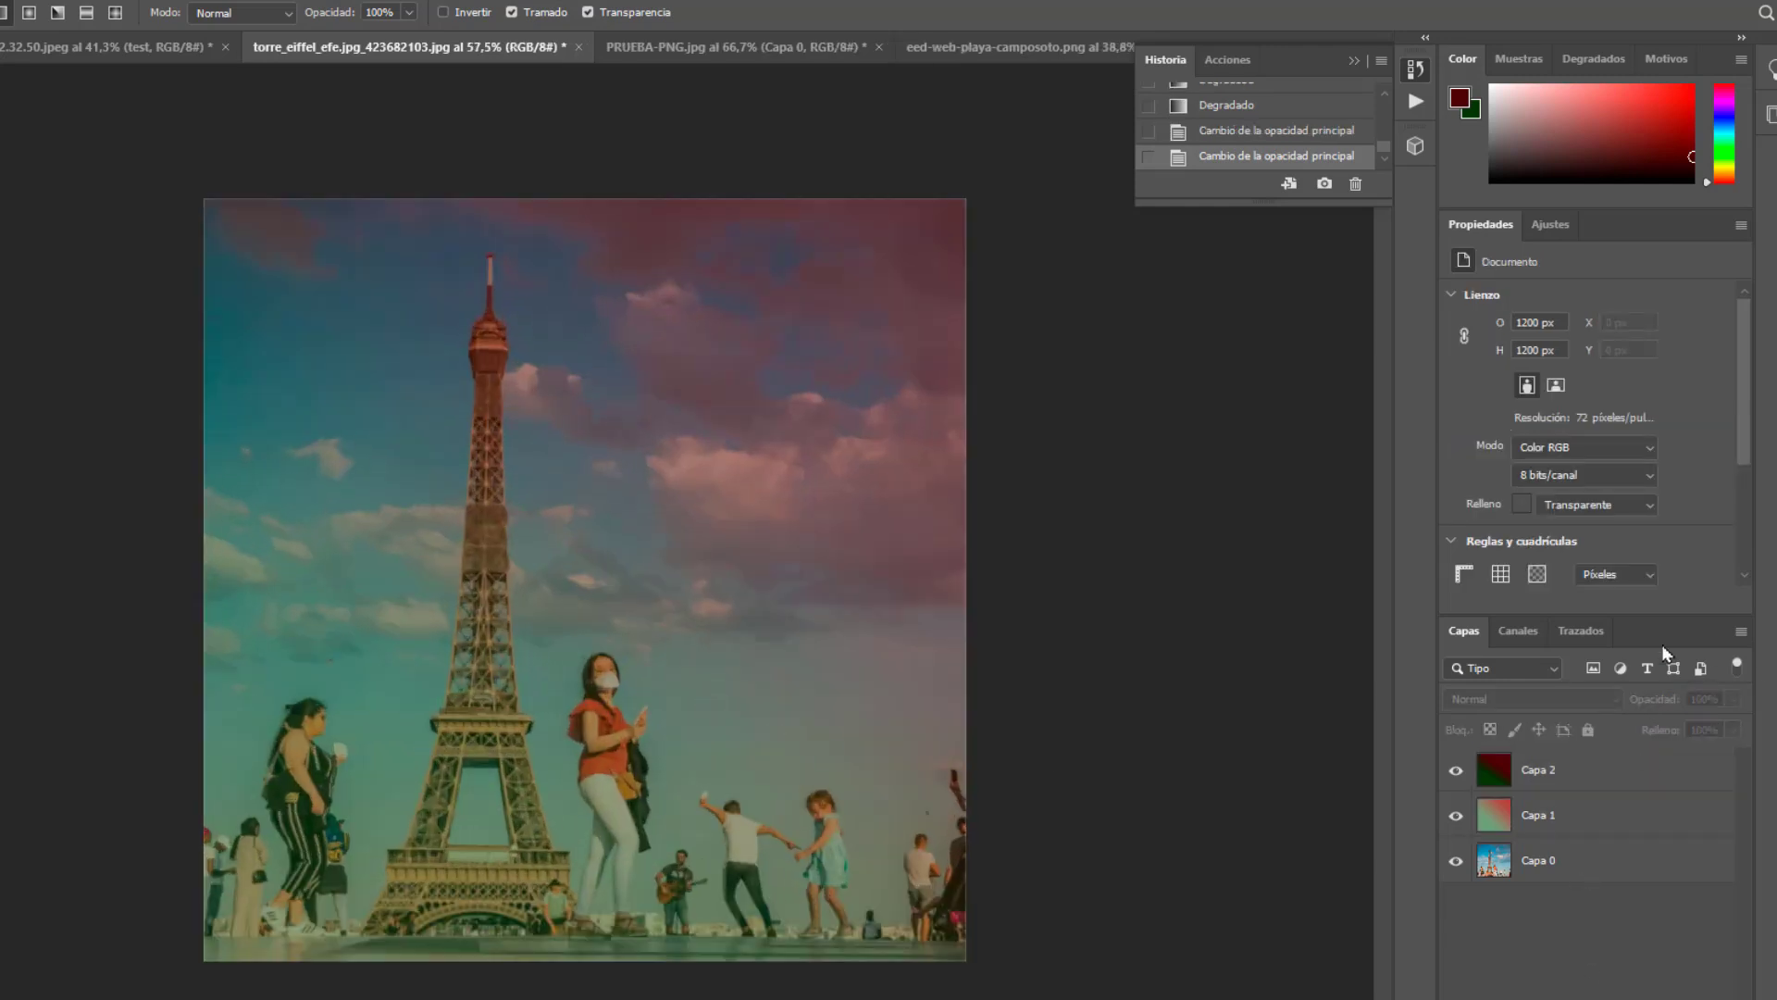
{"action": "scroll", "coordinate": [61, 228], "scroll_direction": "up", "scroll_amount": 2}
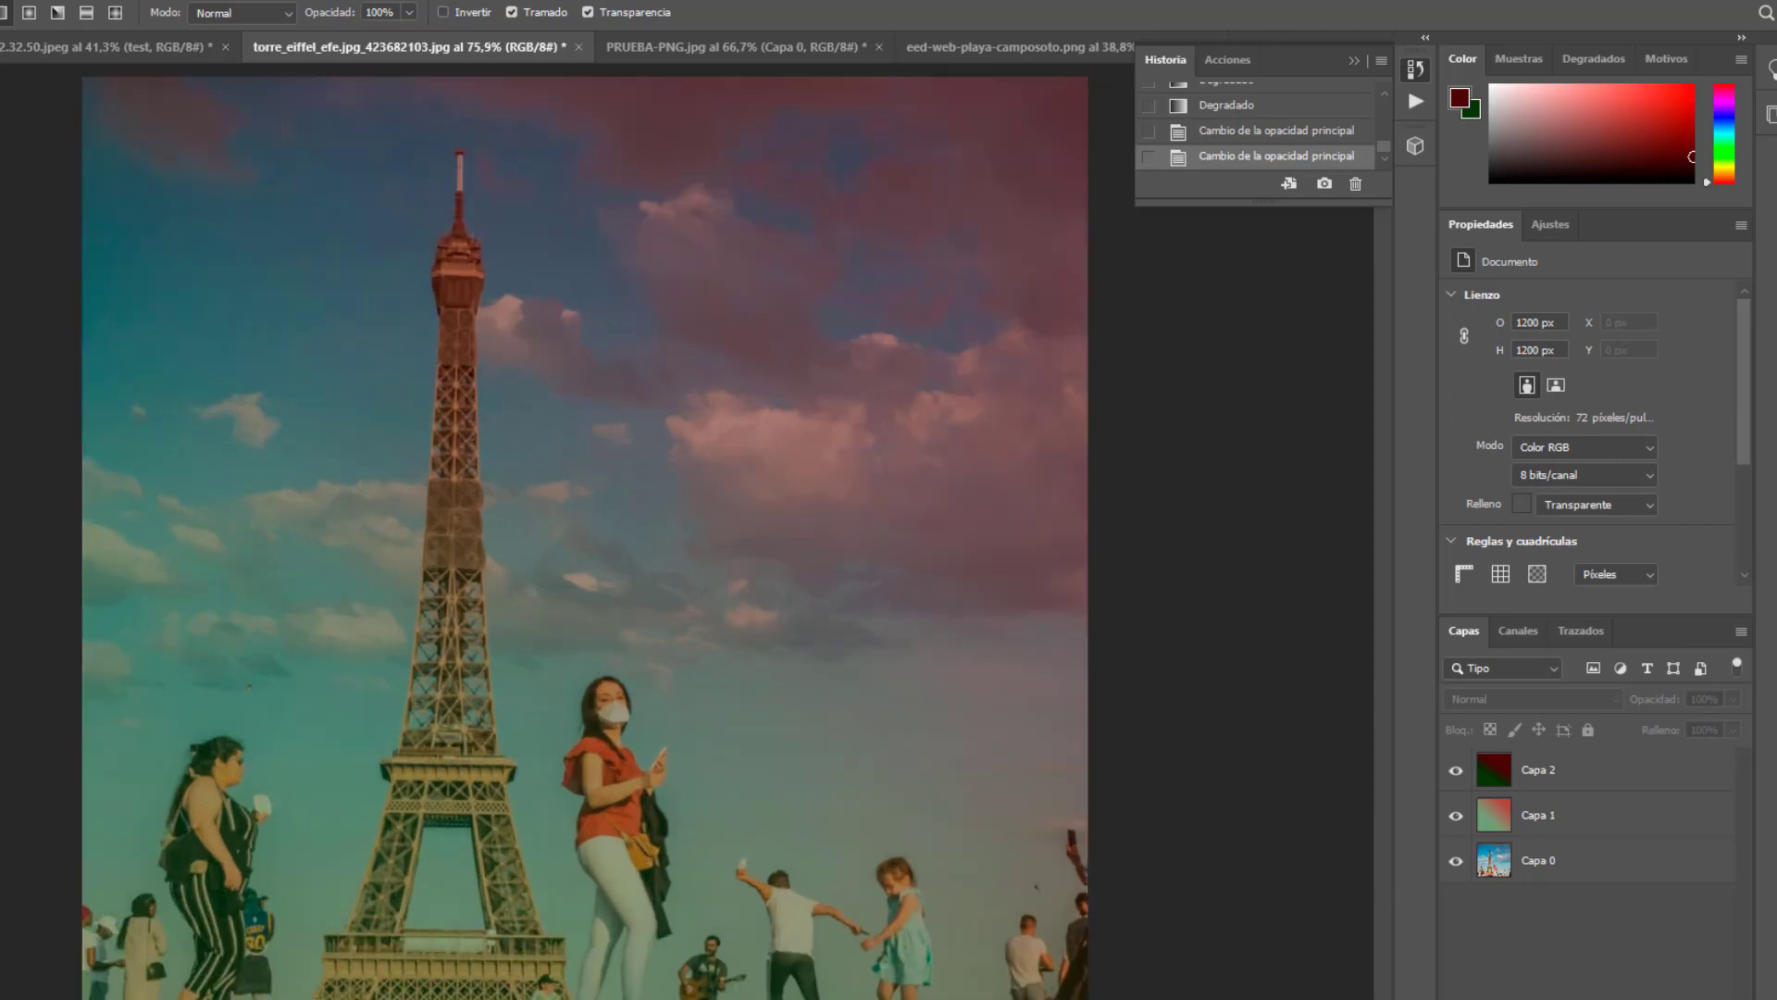
{"action": "key", "text": "v"}
{"action": "left_click_drag", "start_coordinate": [363, 617], "coordinate": [296, 281]}
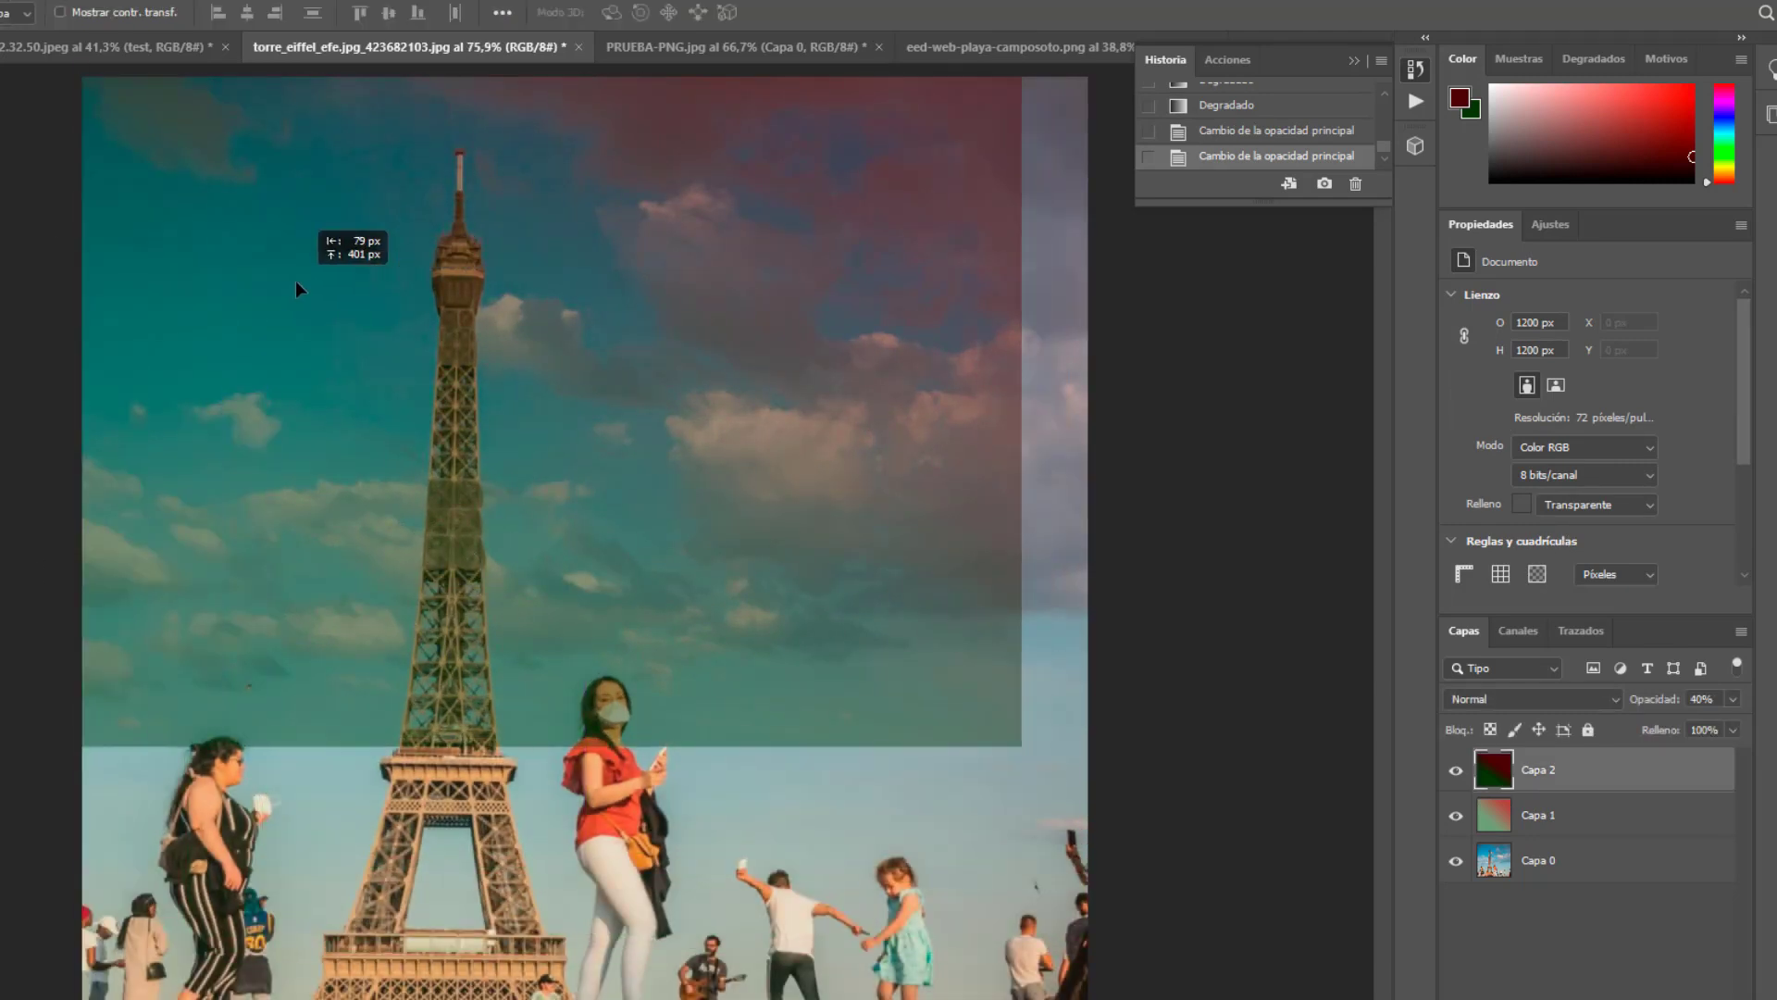
{"action": "left_click_drag", "start_coordinate": [297, 281], "coordinate": [417, 349]}
{"action": "scroll", "coordinate": [638, 819], "scroll_direction": "down", "scroll_amount": 2}
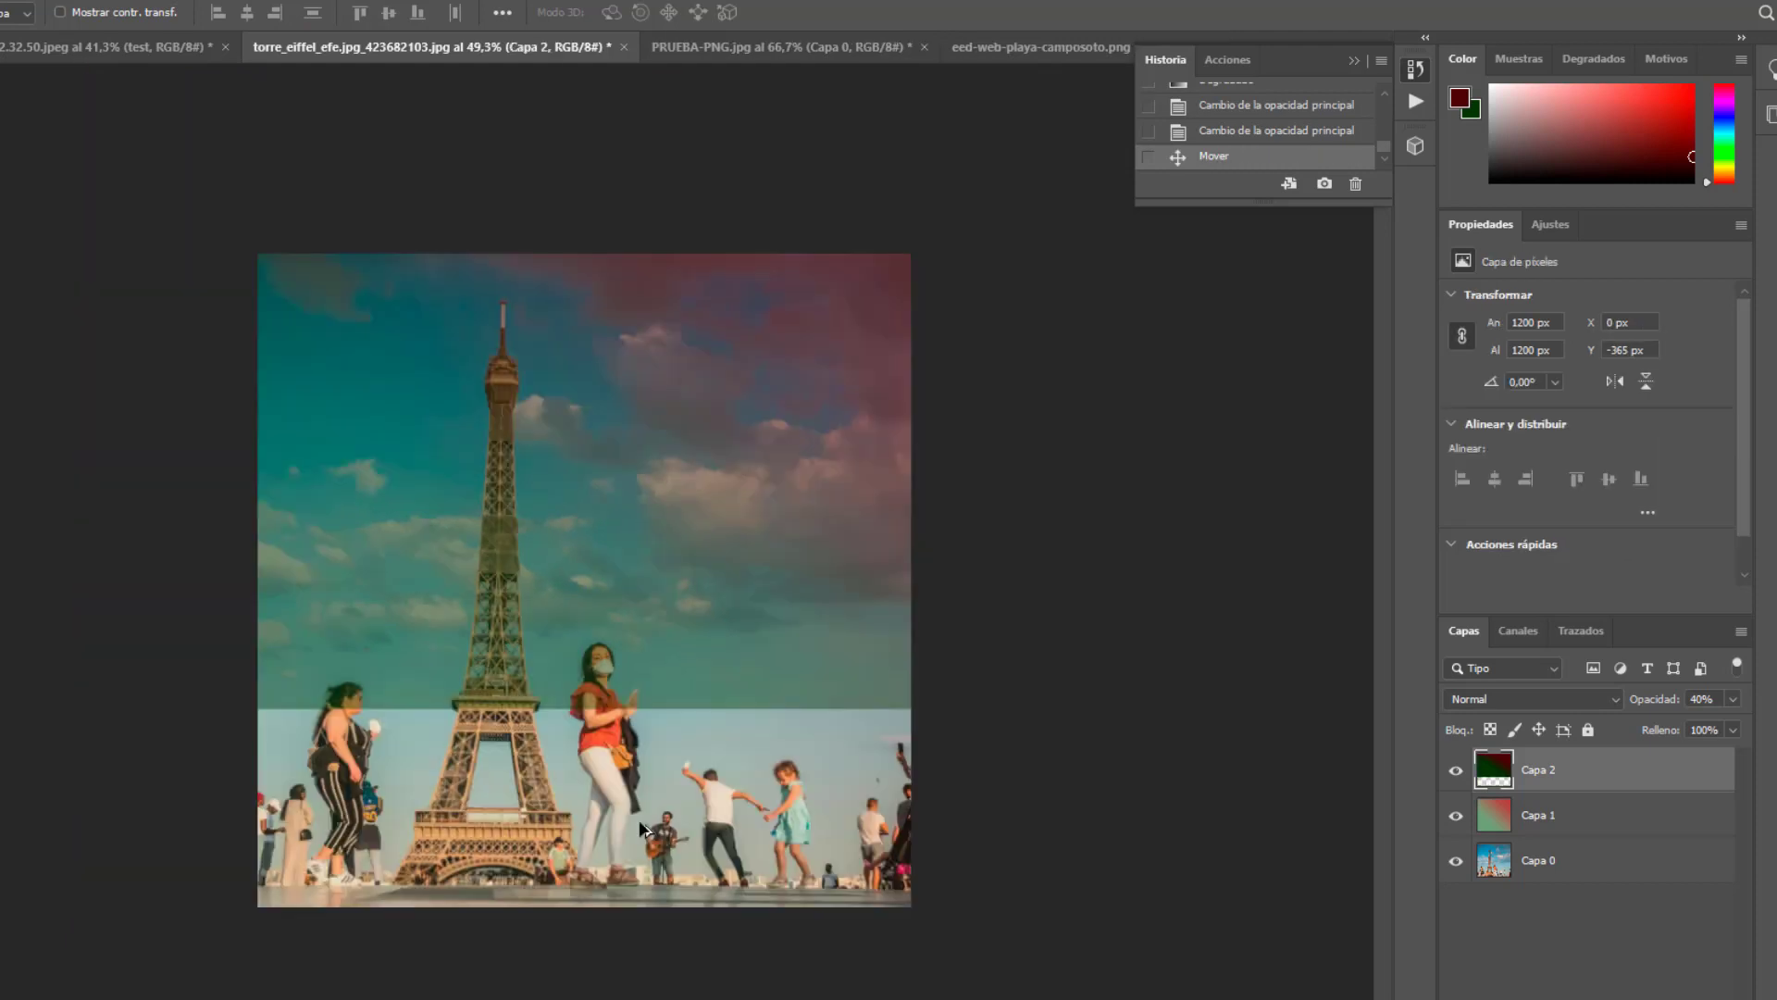
{"action": "mouse_move", "coordinate": [652, 813]}
{"action": "left_mouse_down"}
{"action": "mouse_move", "coordinate": [967, 426]}
{"action": "mouse_move", "coordinate": [619, 802]}
{"action": "left_mouse_up"}
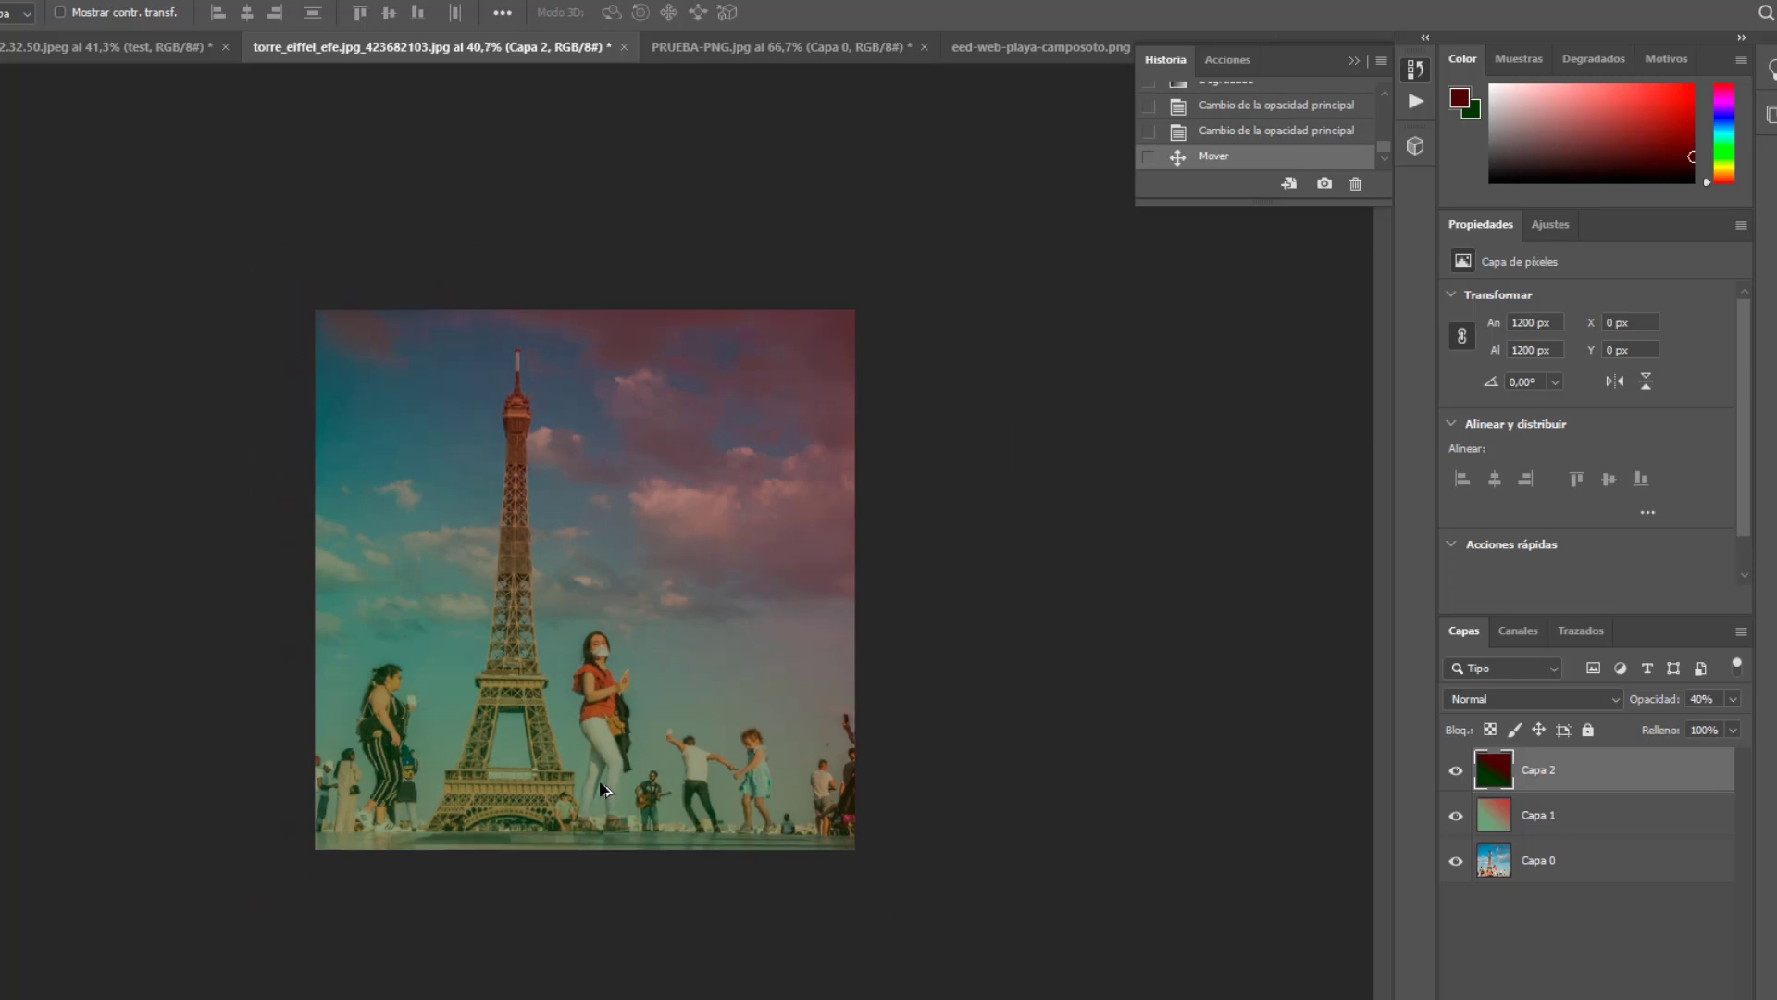
{"action": "scroll", "coordinate": [593, 703], "scroll_direction": "up", "scroll_amount": 5}
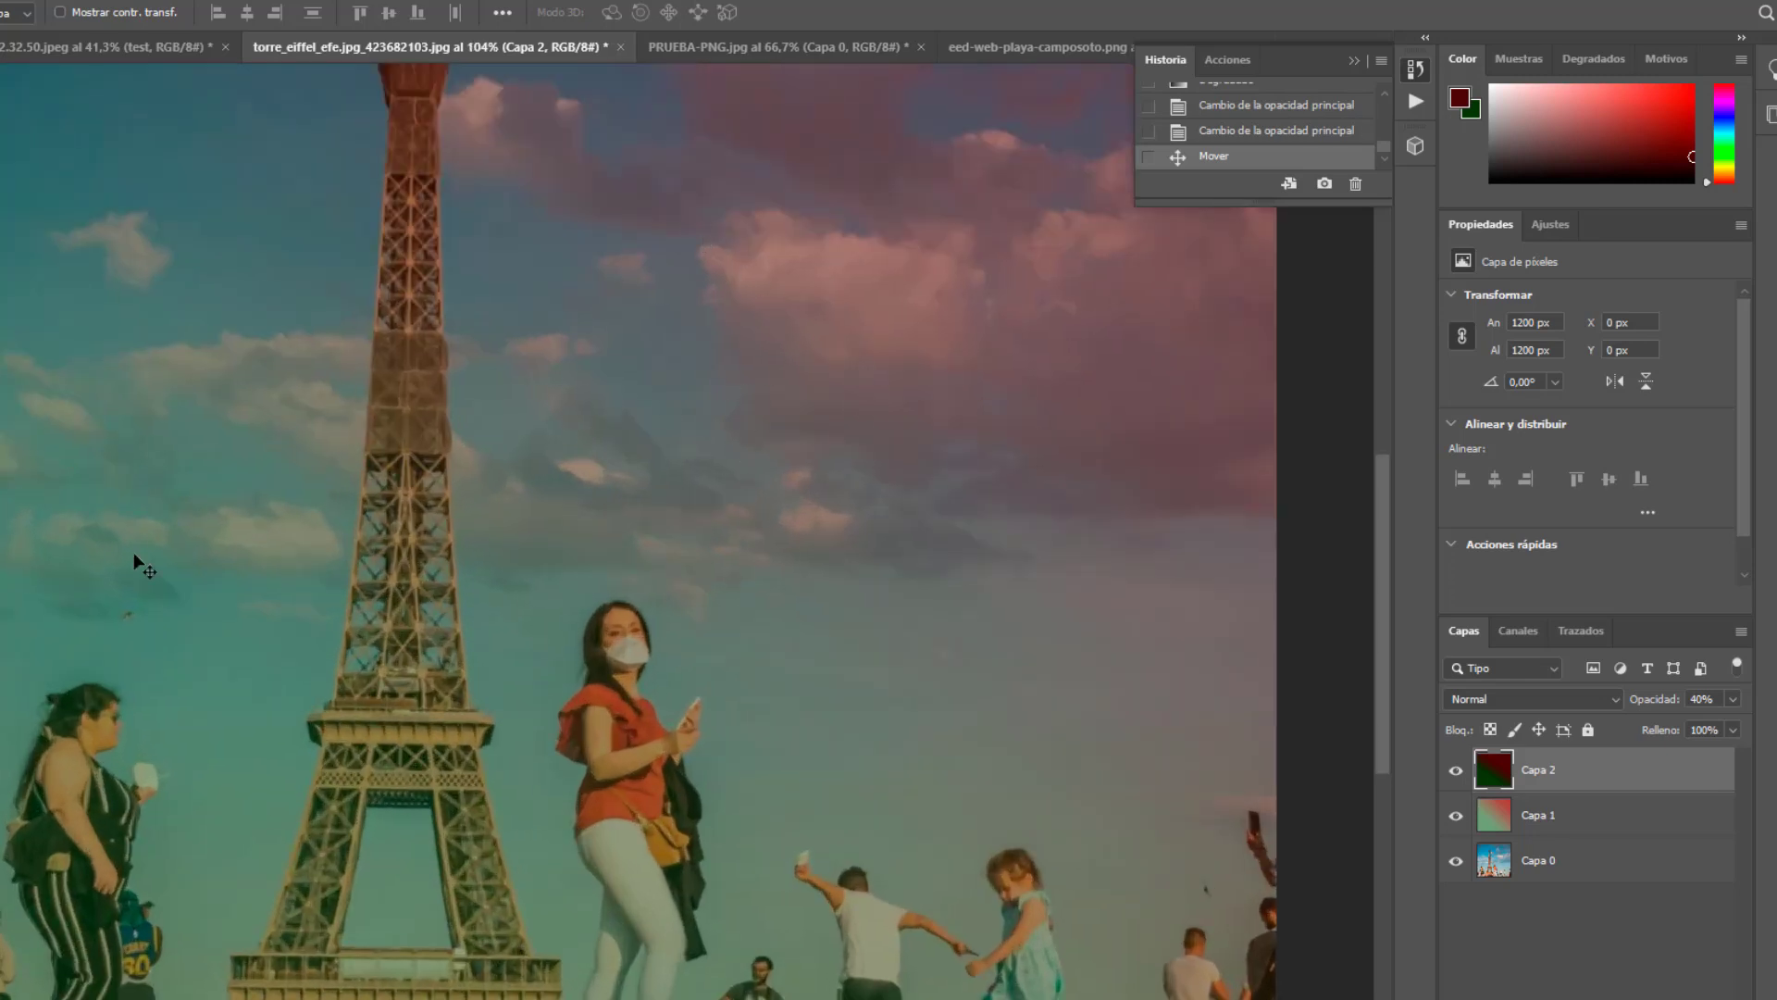
{"action": "scroll", "coordinate": [944, 607], "scroll_direction": "down", "scroll_amount": 3}
{"action": "mouse_move", "coordinate": [730, 400]}
{"action": "left_mouse_down"}
{"action": "mouse_move", "coordinate": [603, 961]}
{"action": "mouse_move", "coordinate": [659, 919]}
{"action": "left_mouse_up"}
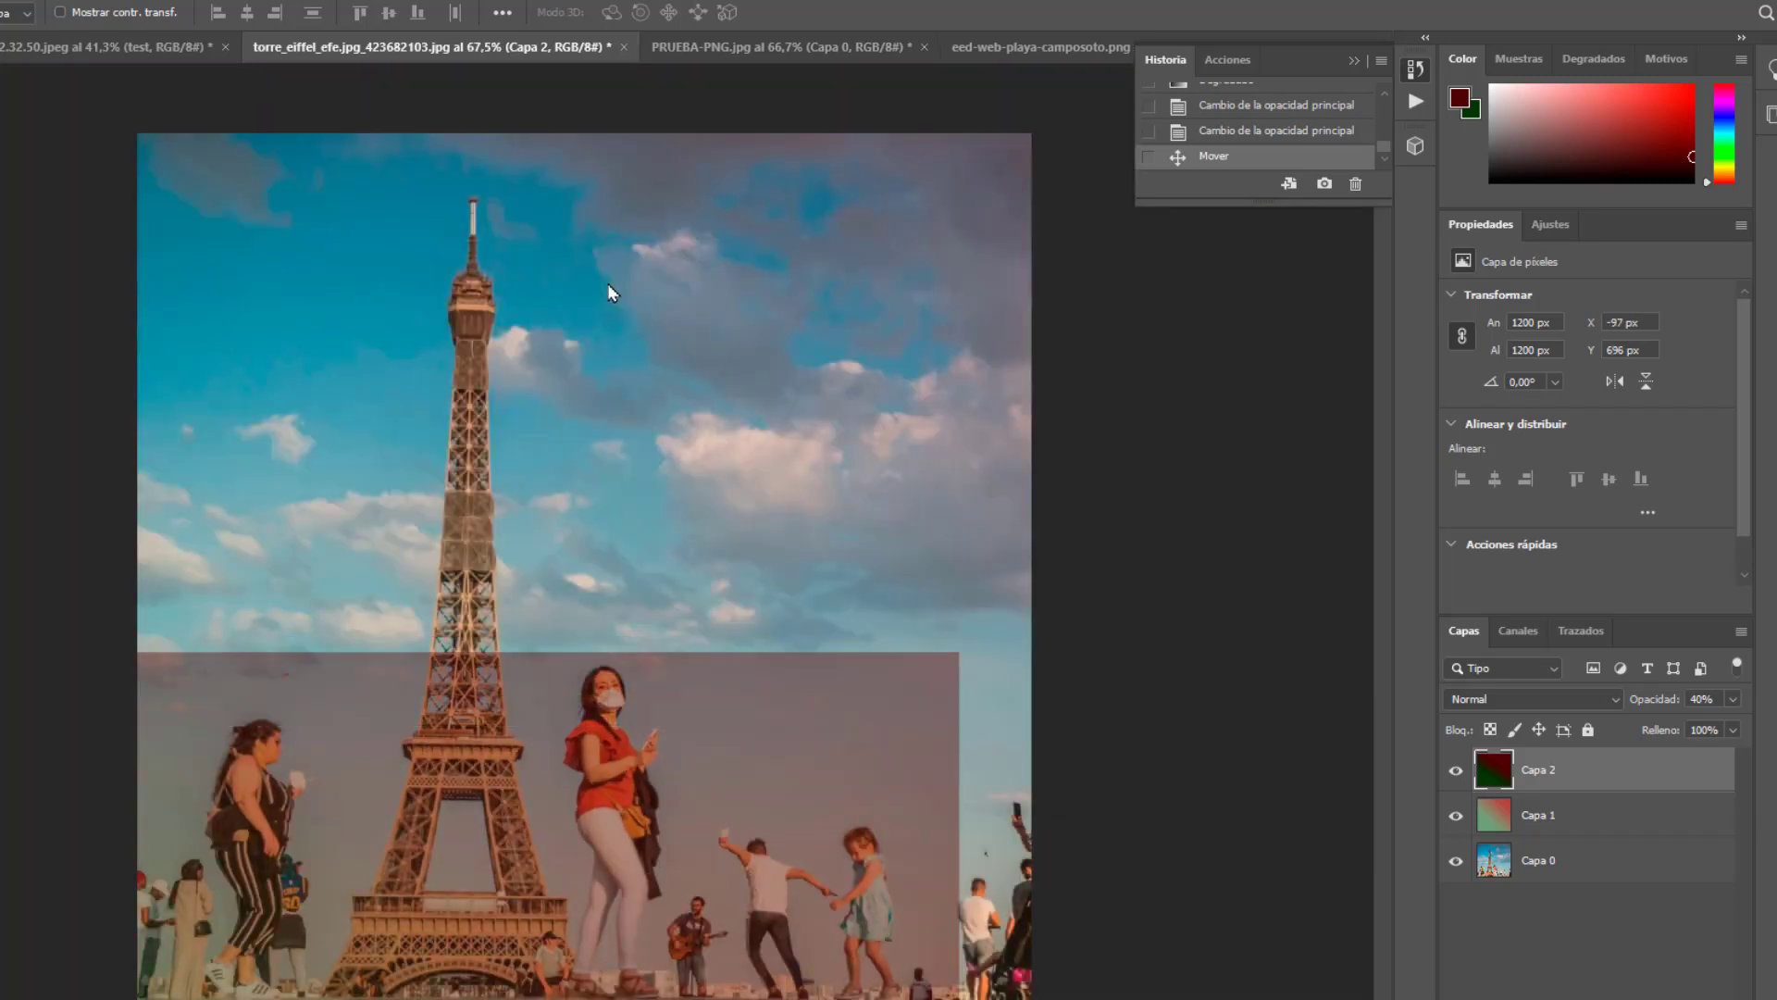
{"action": "left_click_drag", "start_coordinate": [586, 659], "coordinate": [719, 242]}
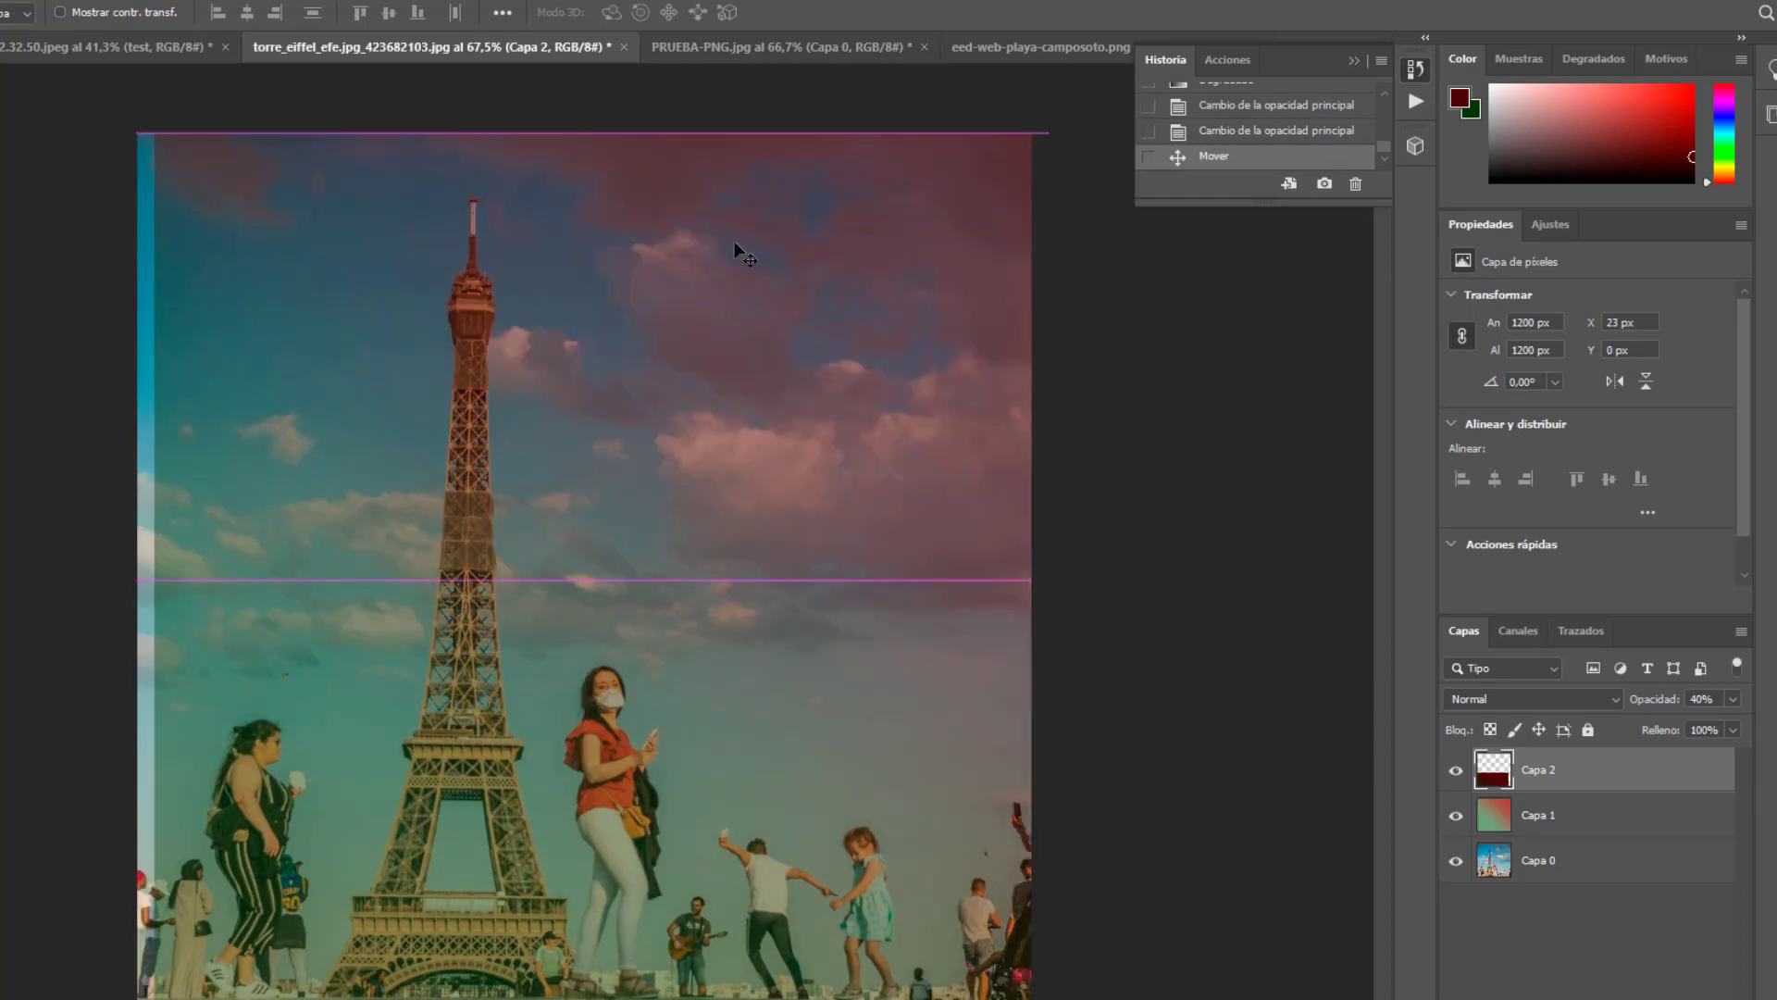
{"action": "mouse_move", "coordinate": [719, 243]}
{"action": "left_mouse_down"}
{"action": "mouse_move", "coordinate": [765, 715]}
{"action": "mouse_move", "coordinate": [801, 725]}
{"action": "left_mouse_up"}
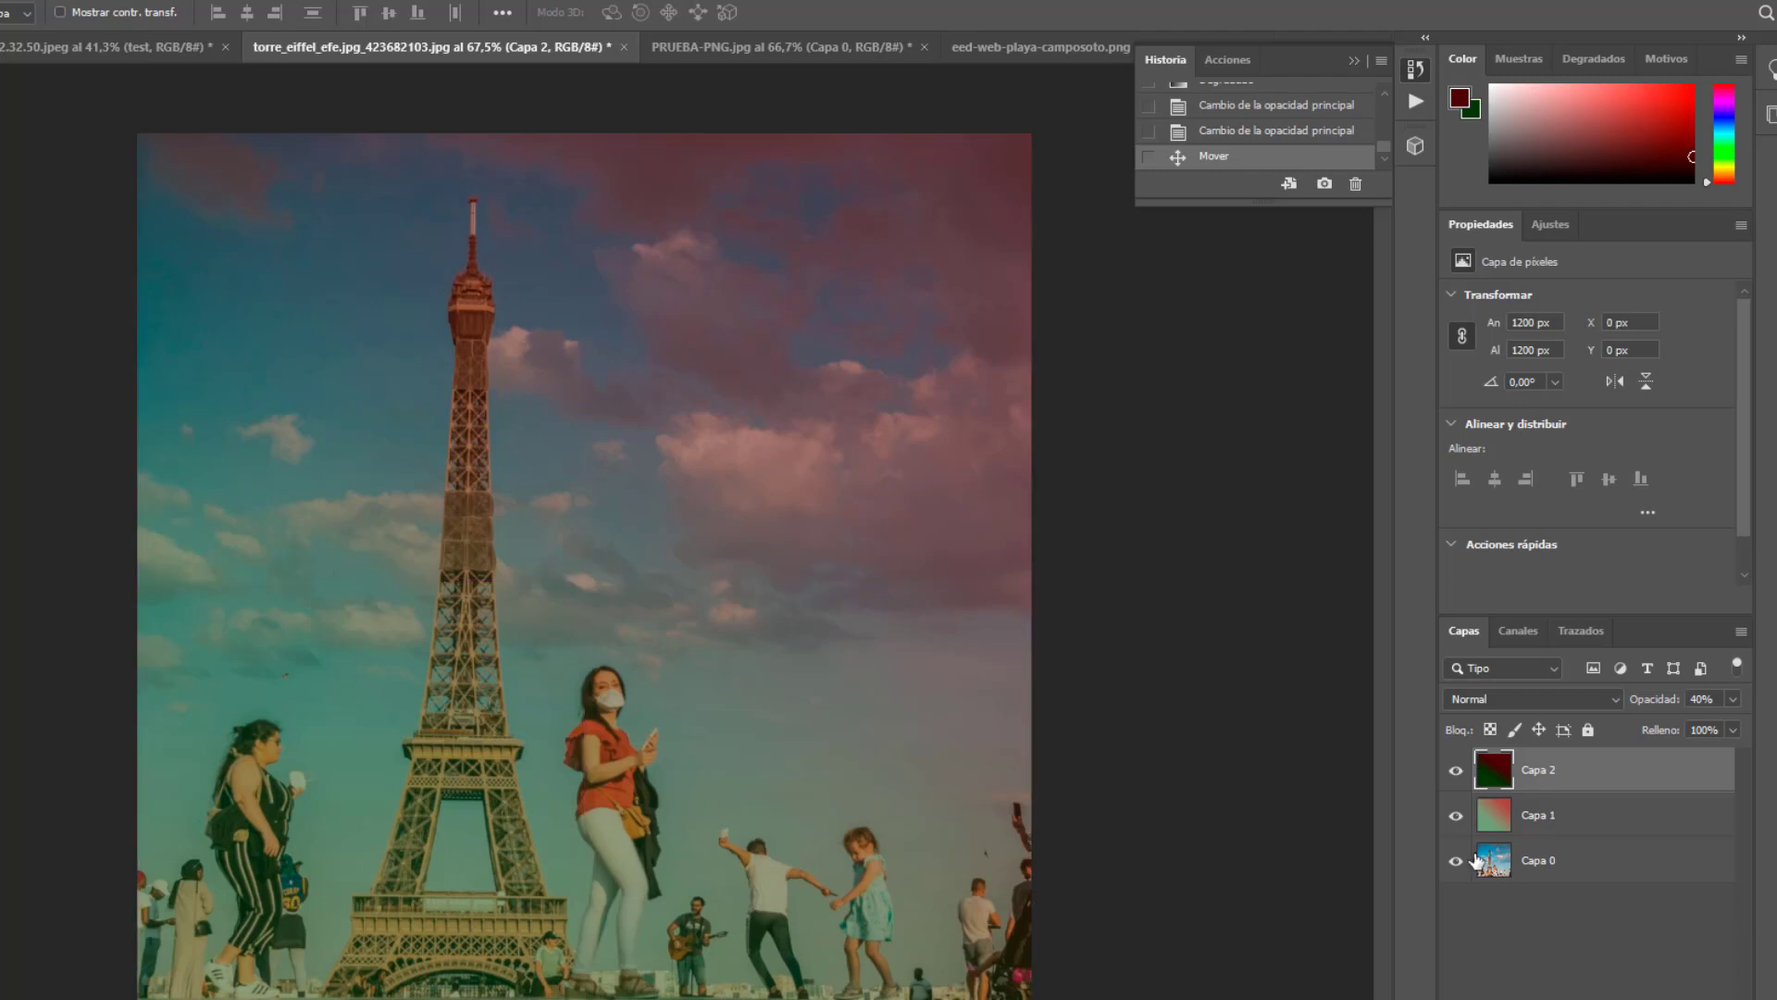
{"action": "scroll", "coordinate": [804, 731], "scroll_direction": "down", "scroll_amount": 1}
{"action": "scroll", "coordinate": [817, 398], "scroll_direction": "down", "scroll_amount": 1}
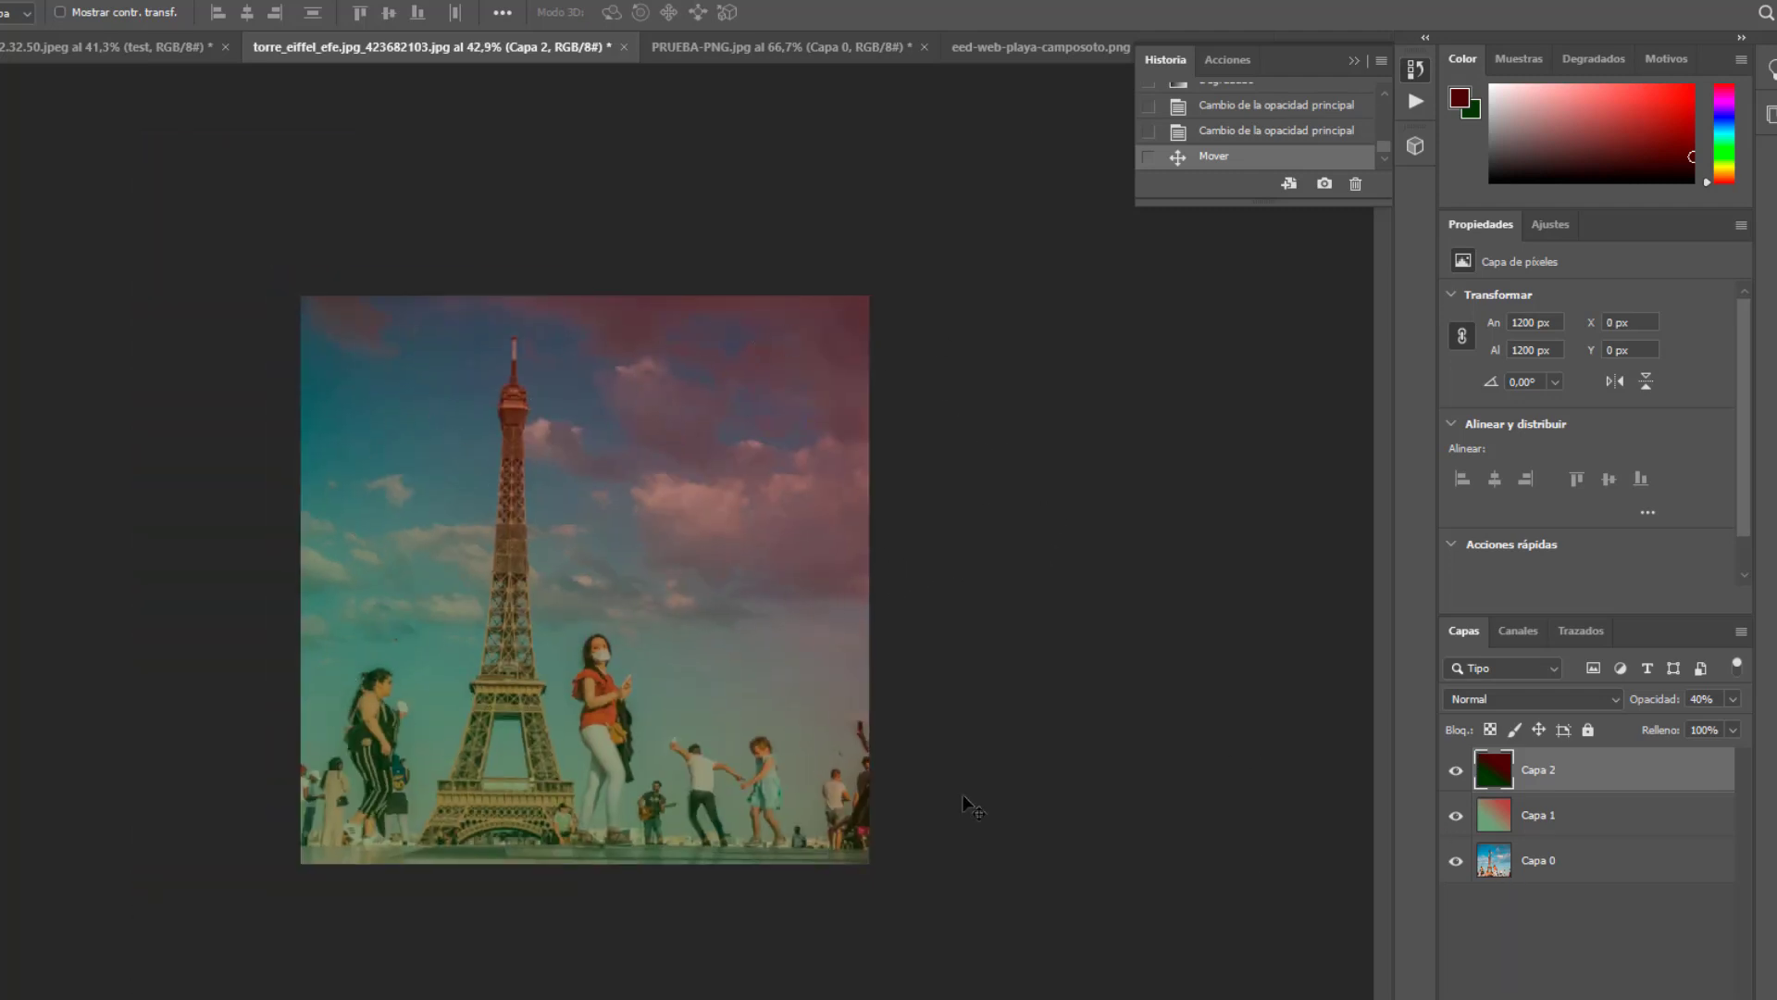
- Try an eraser patch, undo it, and choose a soft round brush preset
{"action": "key", "text": "e"}
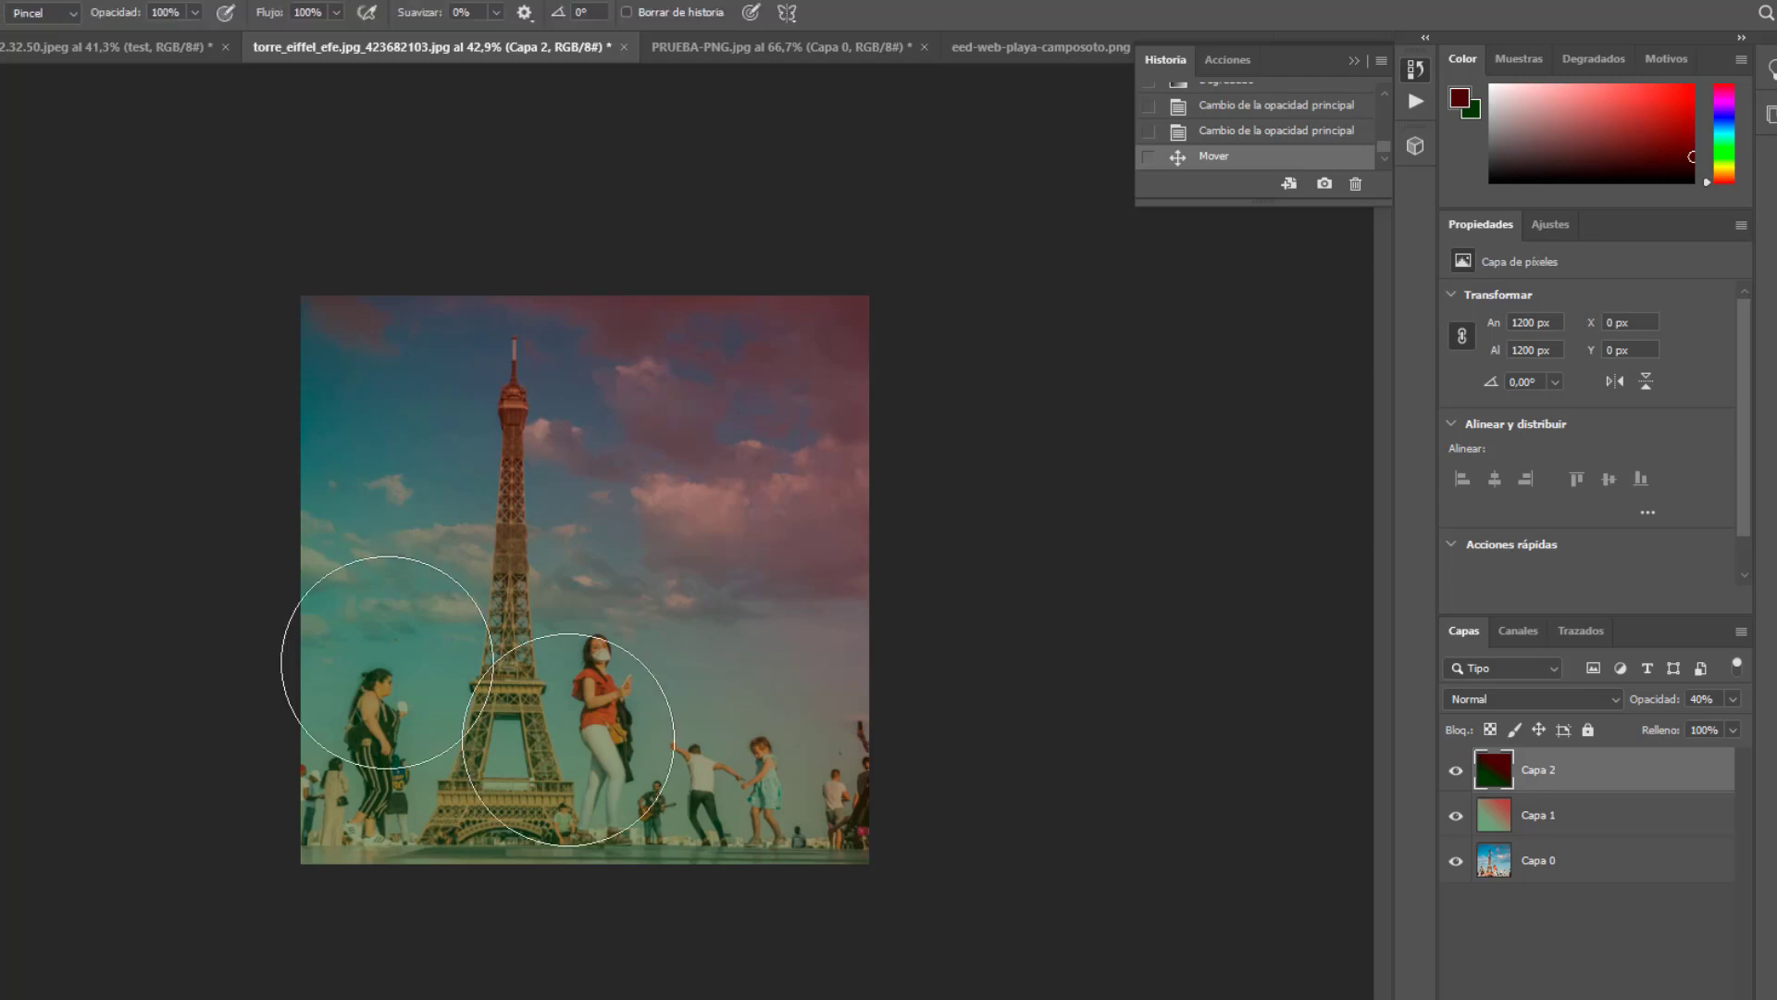
{"action": "left_click_drag", "start_coordinate": [407, 833], "coordinate": [370, 713]}
{"action": "key", "text": "ctrl+z"}
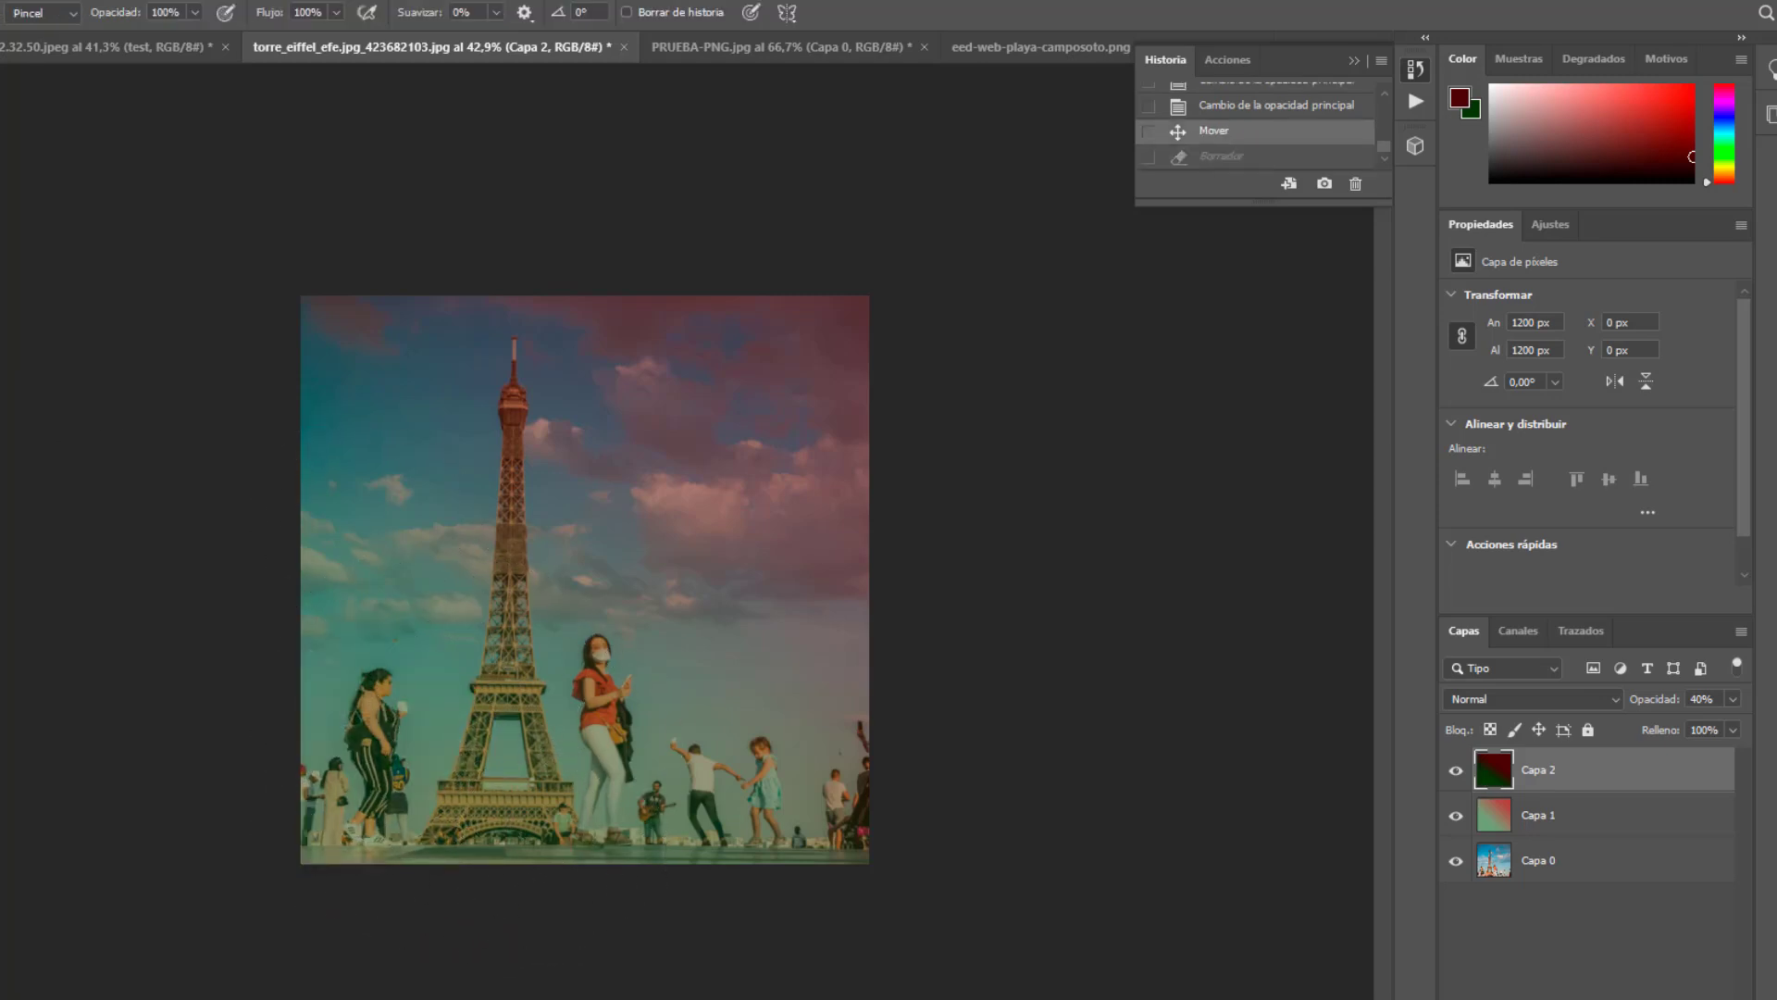
{"action": "left_click", "coordinate": [2, 13]}
{"action": "key", "text": "b"}
{"action": "left_click", "coordinate": [392, 731]}
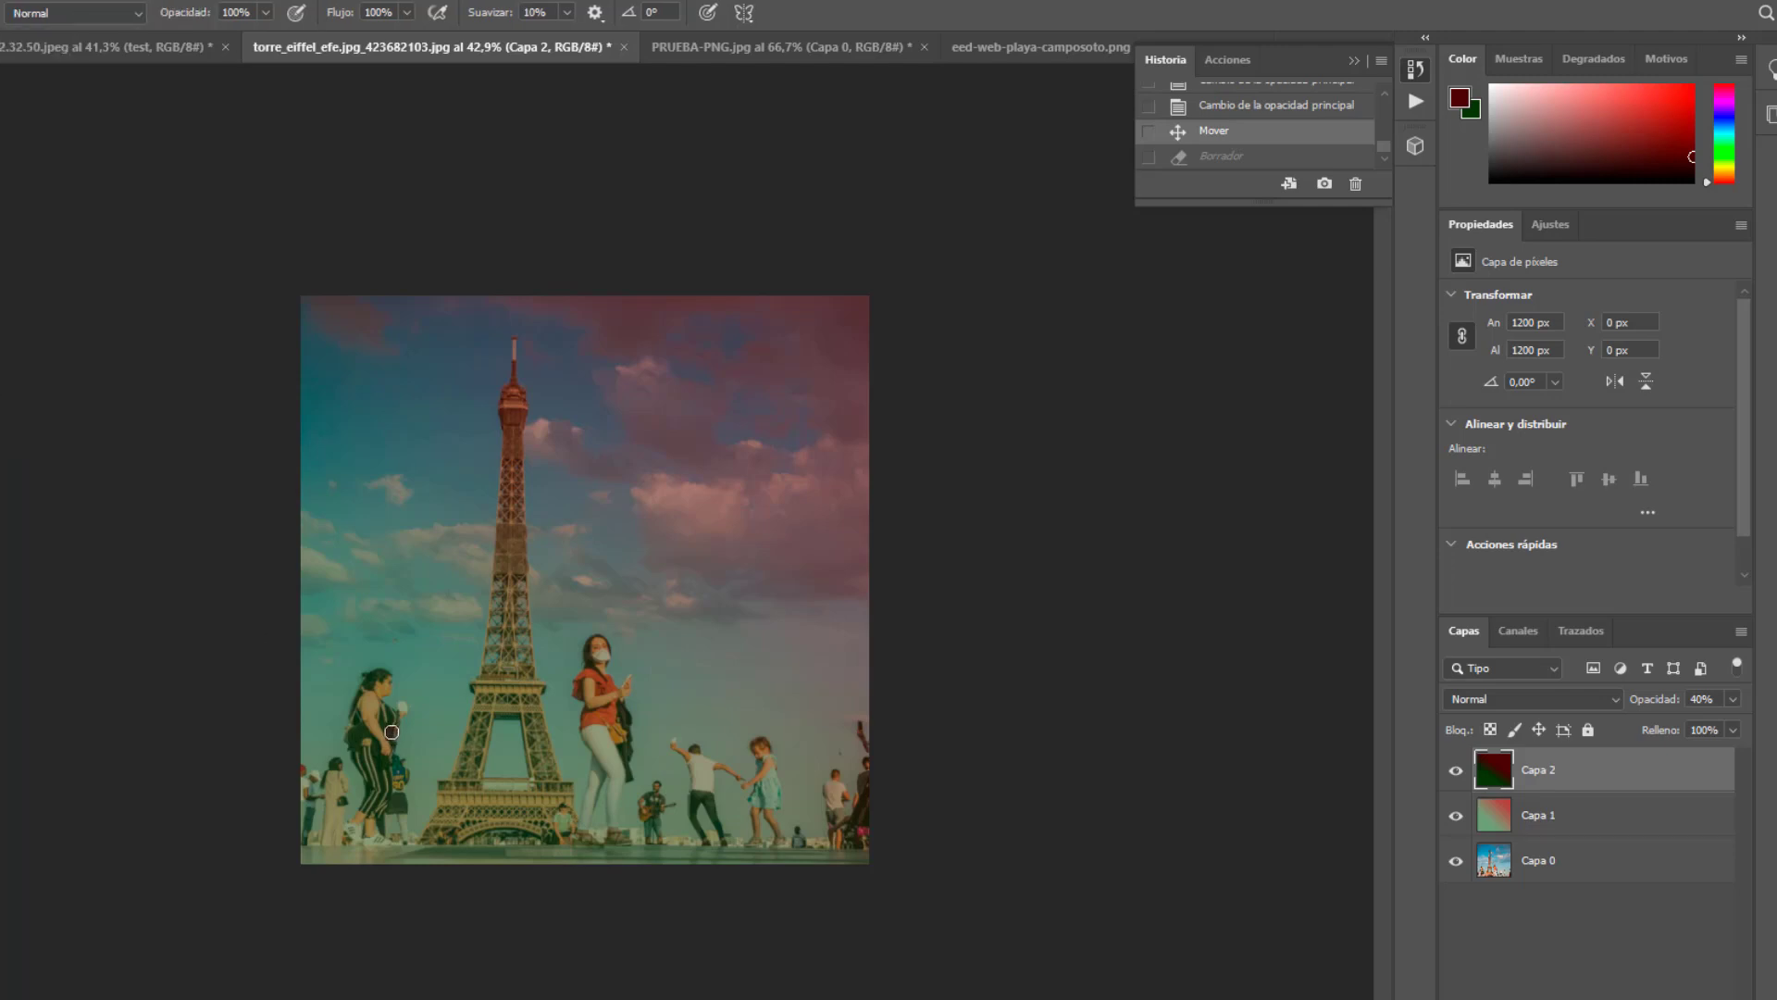
{"action": "key", "text": "ctrl+z"}
{"action": "left_click", "coordinate": [2, 13]}
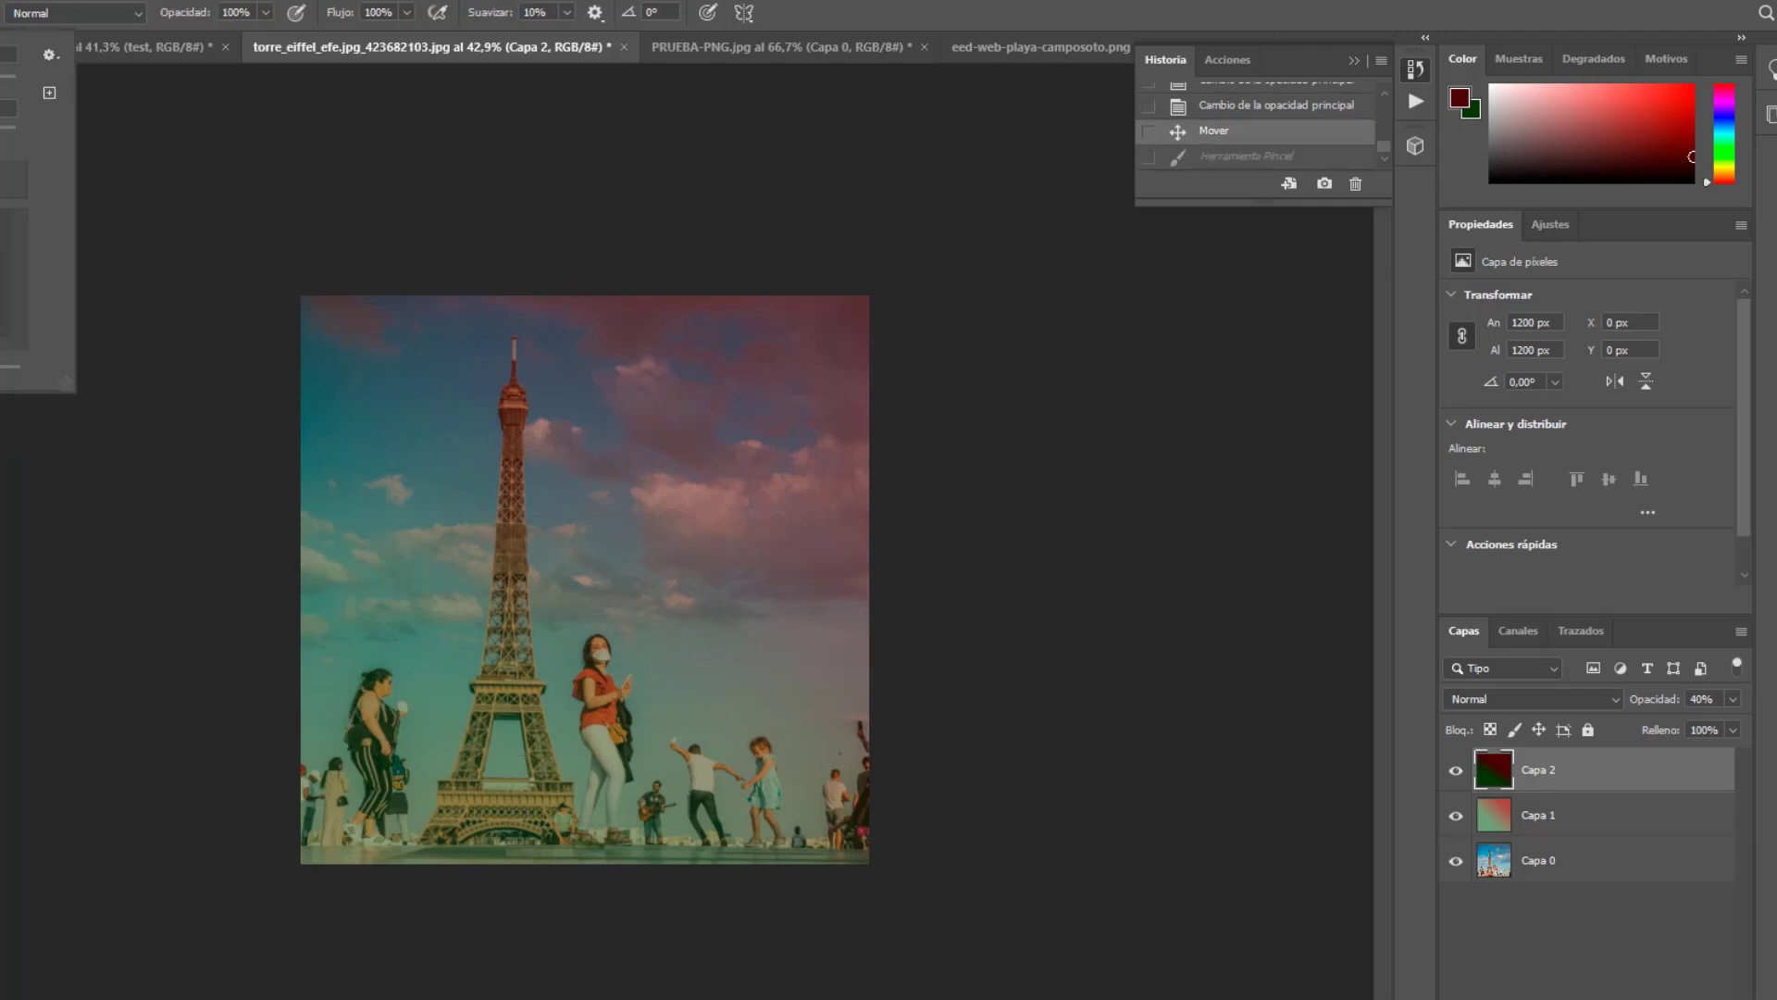
{"action": "left_click", "coordinate": [412, 826]}
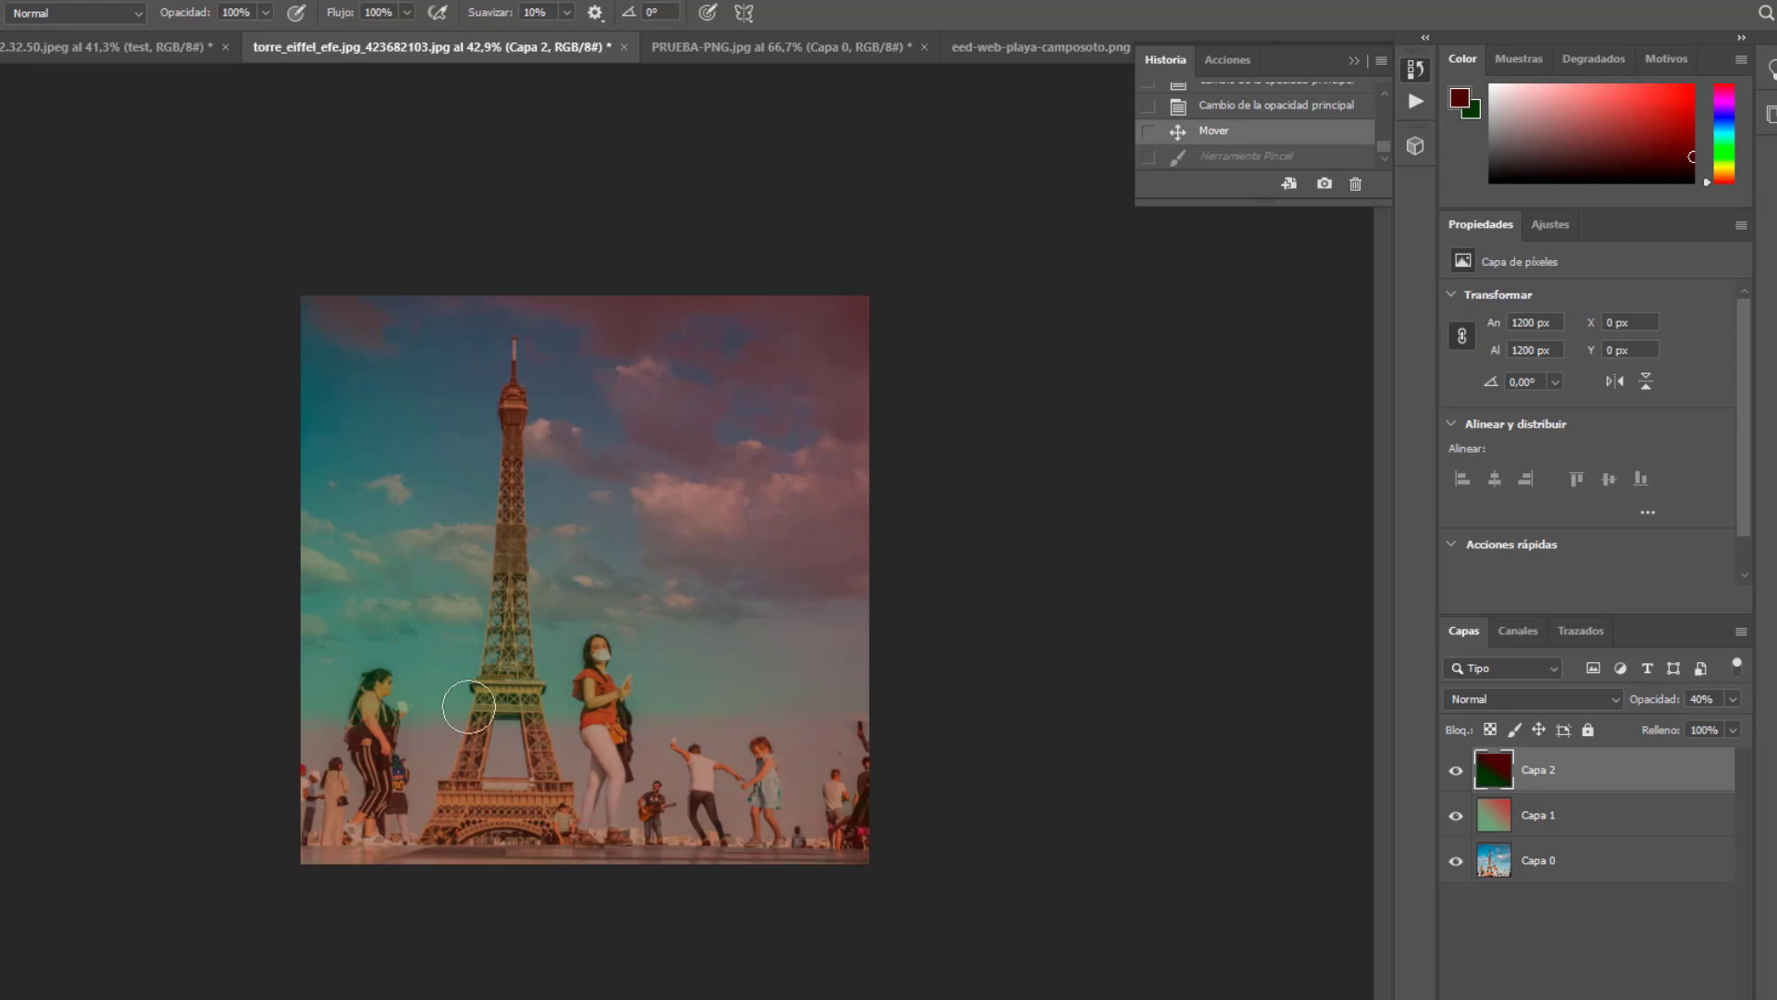
- Paint dark red on Capa 2 around the people, the lower photo and the left sky
{"action": "left_click", "coordinate": [1299, 690]}
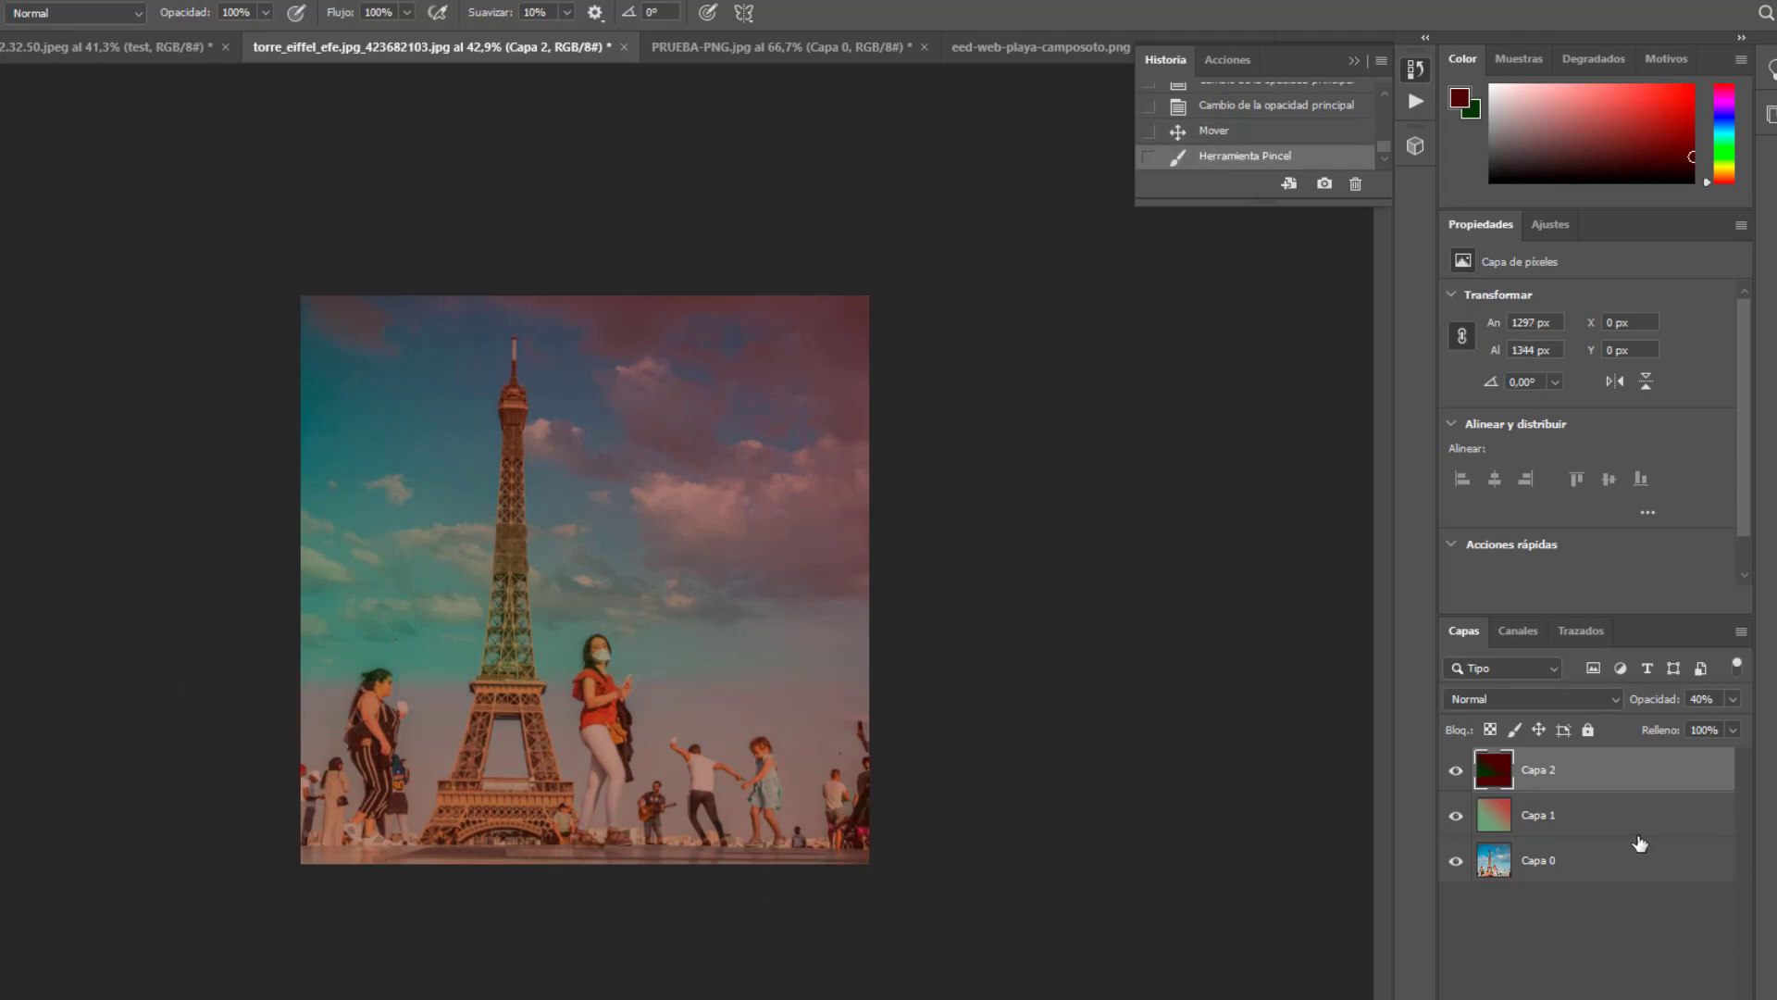
{"action": "key", "text": "ctrl+z"}
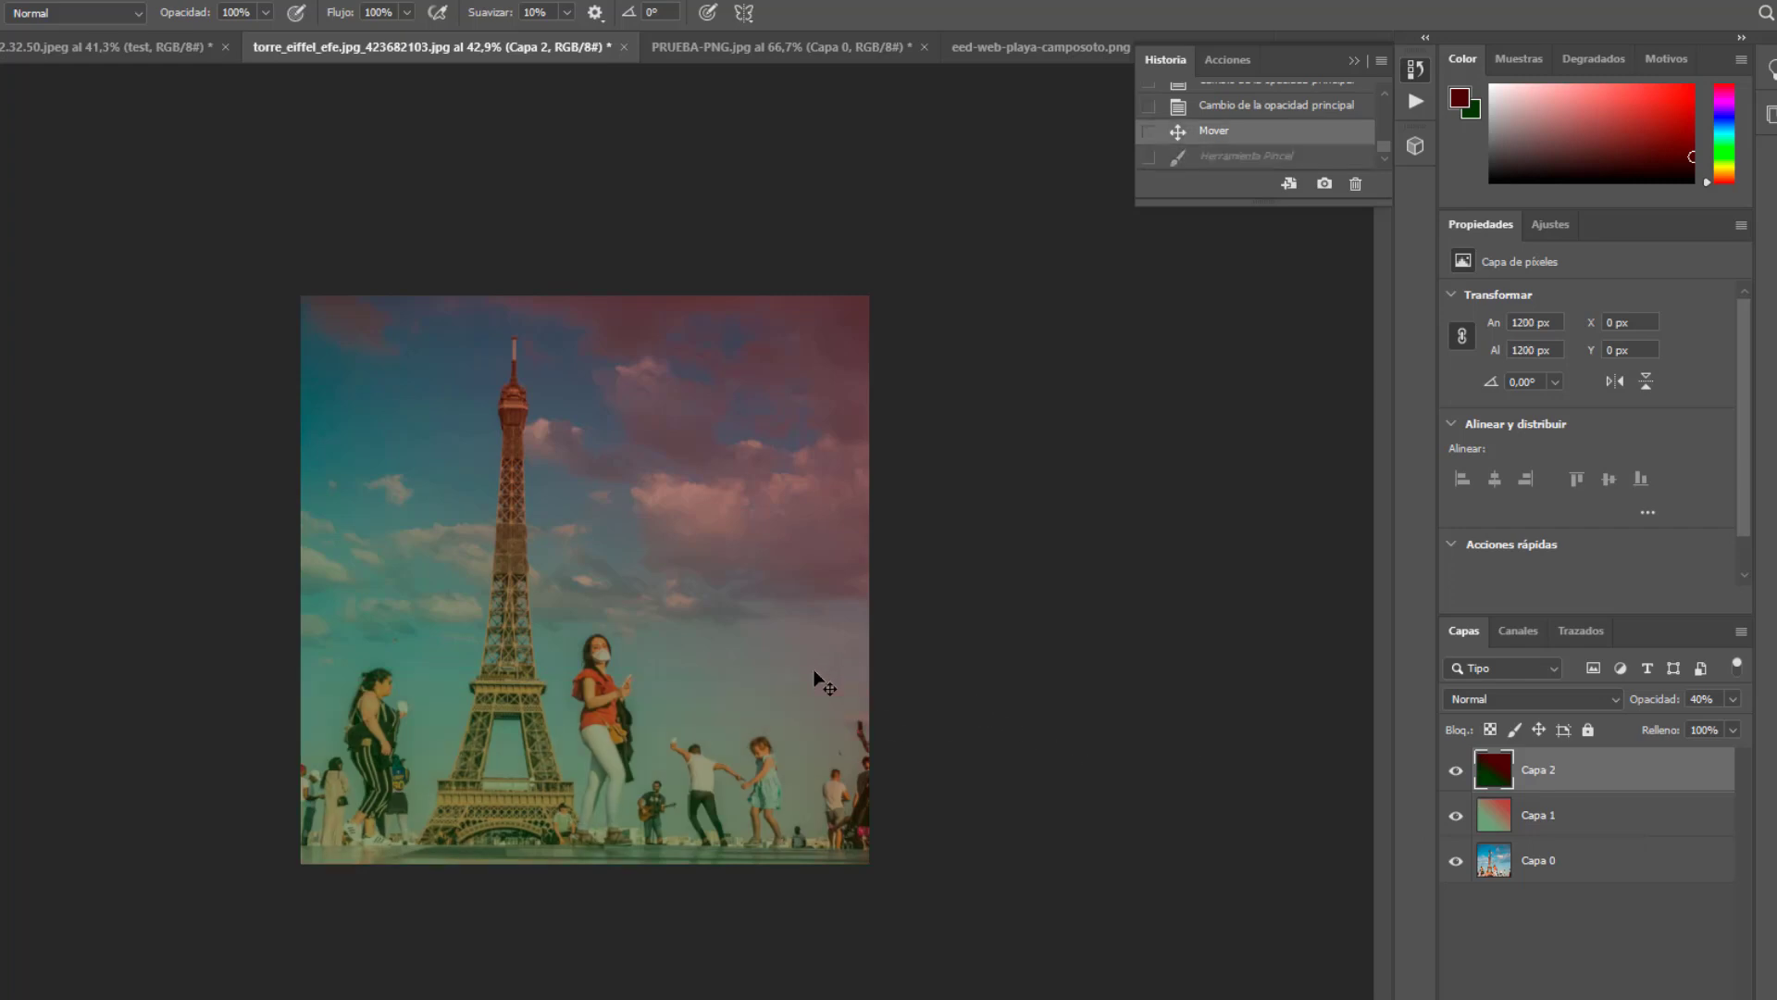
{"action": "key", "text": "ctrl+shift+z"}
{"action": "key", "text": "ctrl+z"}
{"action": "left_click_drag", "start_coordinate": [389, 648], "coordinate": [411, 685]}
{"action": "left_click", "coordinate": [415, 862]}
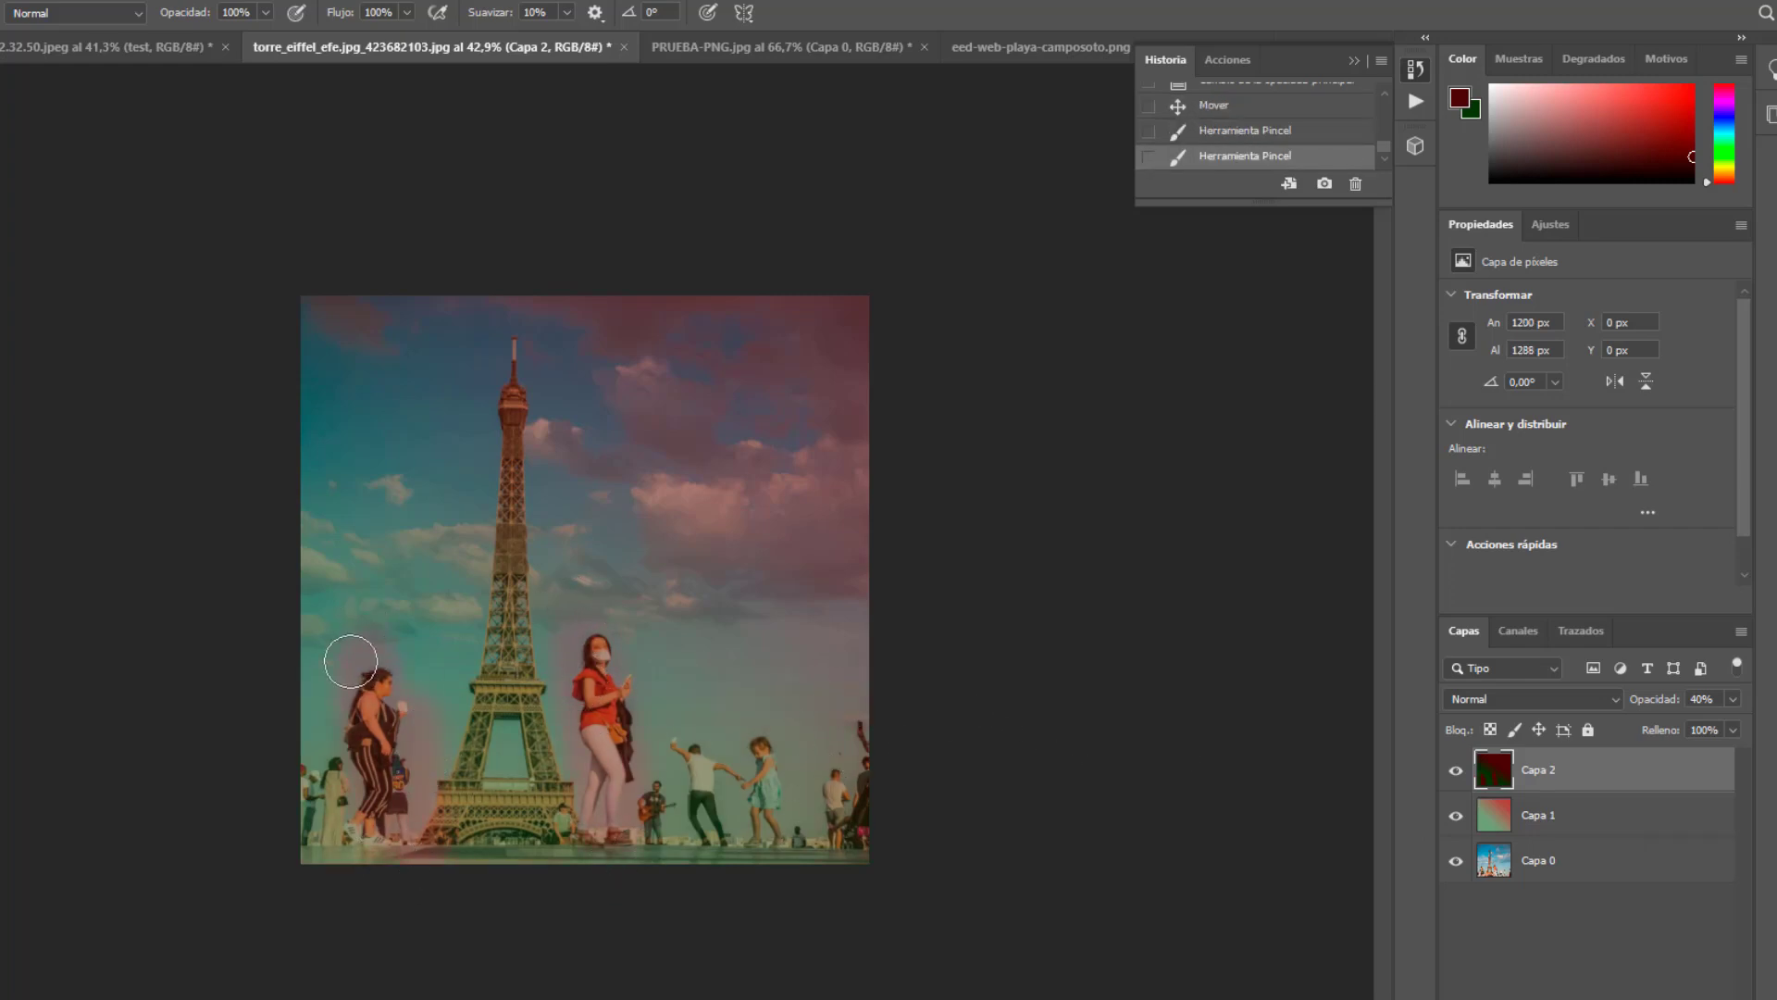
{"action": "left_click", "coordinate": [320, 901]}
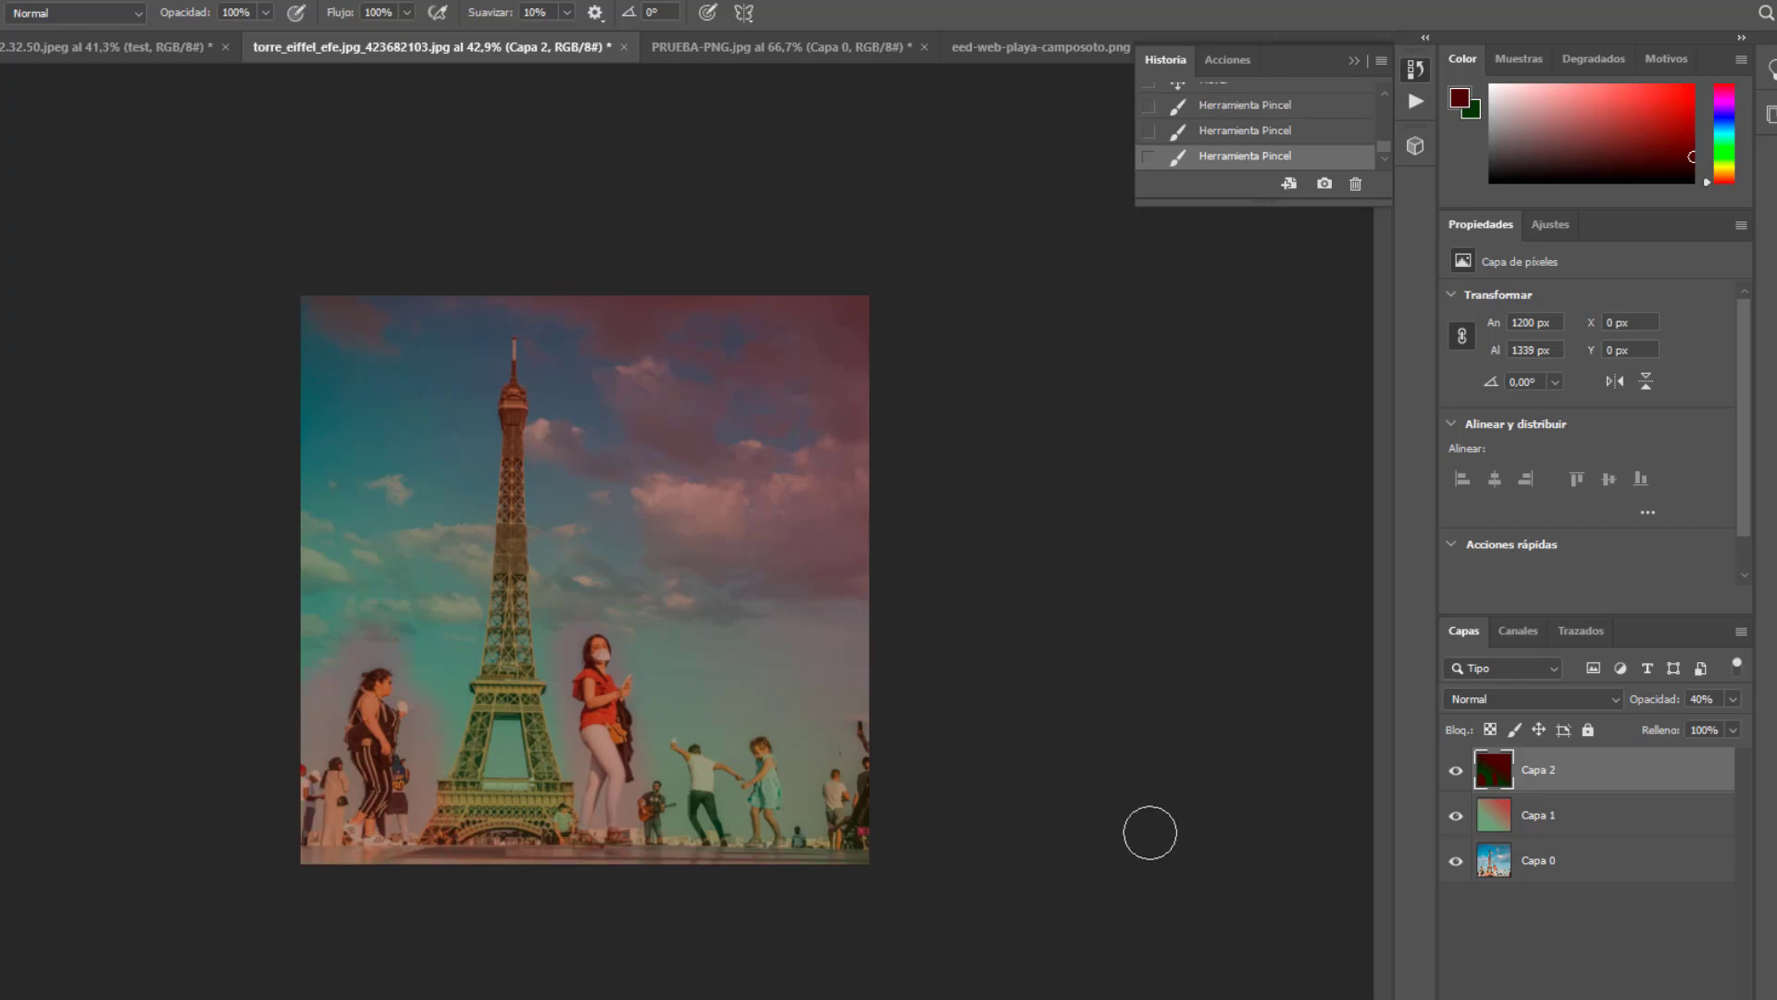
{"action": "left_click_drag", "start_coordinate": [746, 625], "coordinate": [814, 589]}
{"action": "left_click_drag", "start_coordinate": [312, 306], "coordinate": [339, 675]}
{"action": "scroll", "coordinate": [661, 817], "scroll_direction": "up", "scroll_amount": 1, "text": "alt"}
{"action": "scroll", "coordinate": [661, 817], "scroll_direction": "up", "scroll_amount": 2, "text": "alt"}
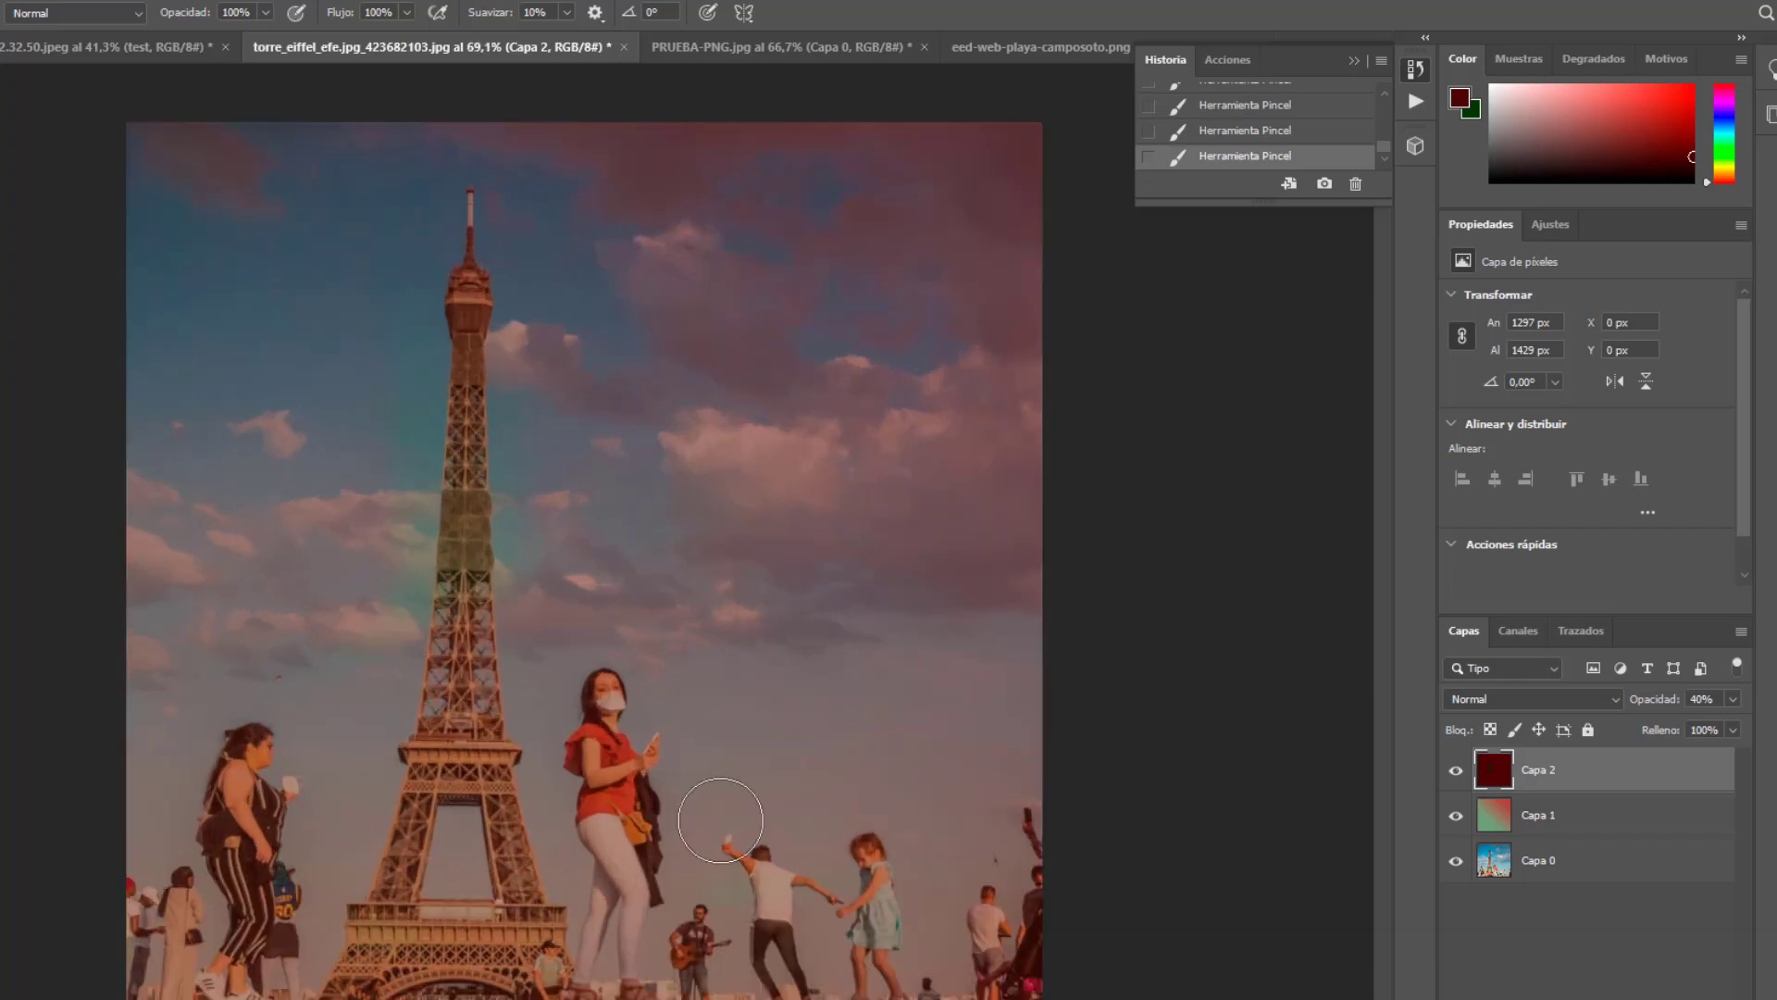